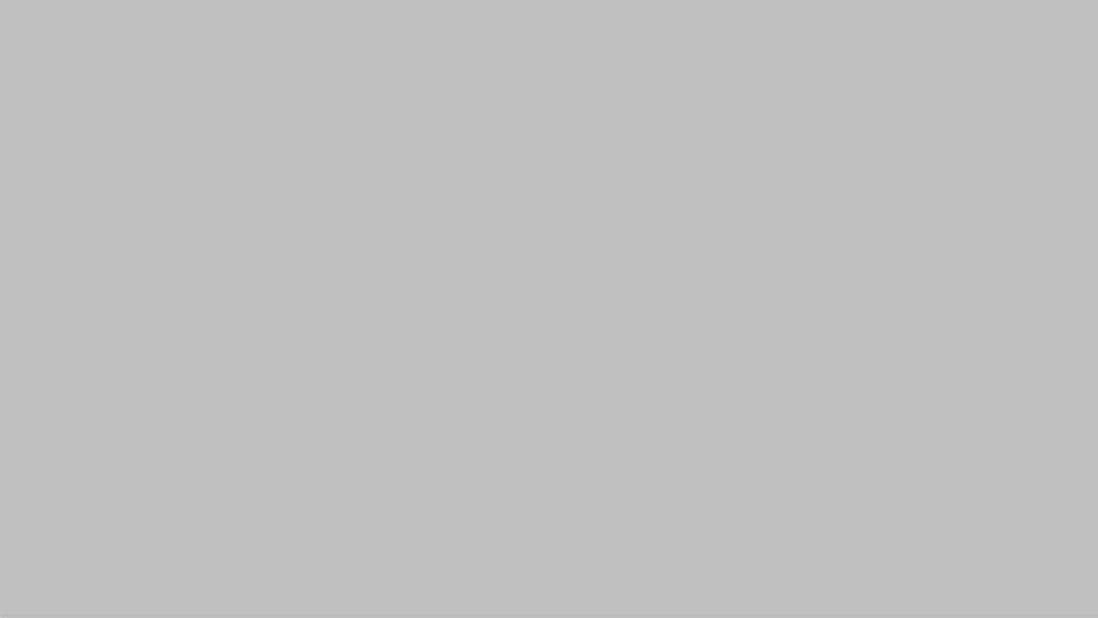
Create a new blank Letter-size document of 215.9 × 279.4 mm in millimetres.
key("super+n")
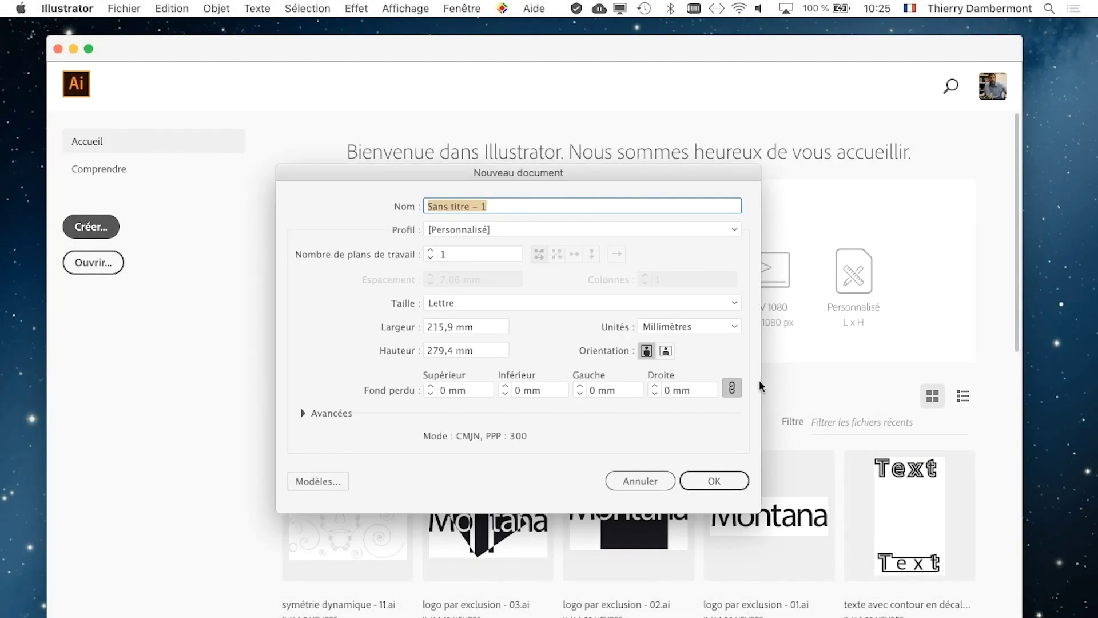
left_click(732, 485)
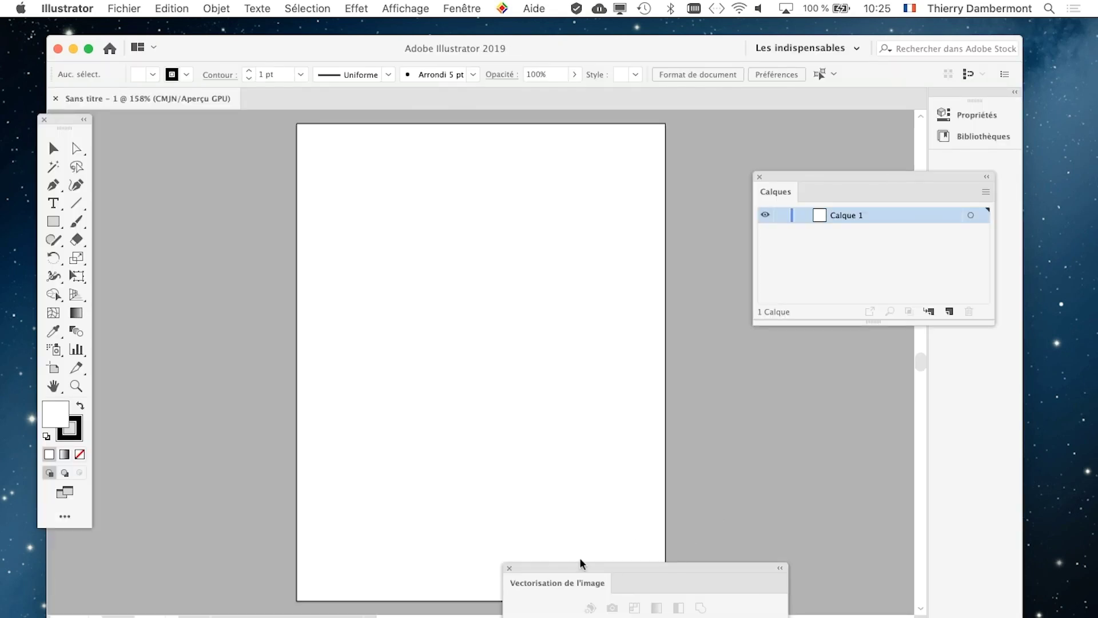
Close the Image Trace and Layers panels.
mouse_move(584, 563)
left_mouse_down()
mouse_move(777, 426)
mouse_move(789, 385)
left_mouse_up()
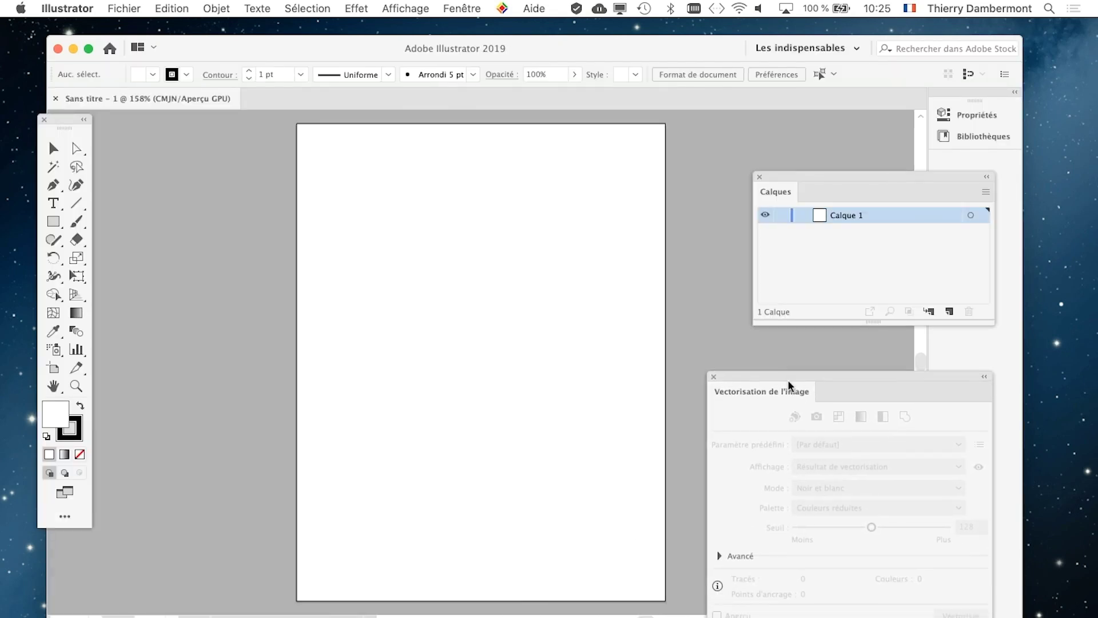
left_click(714, 379)
left_click(760, 177)
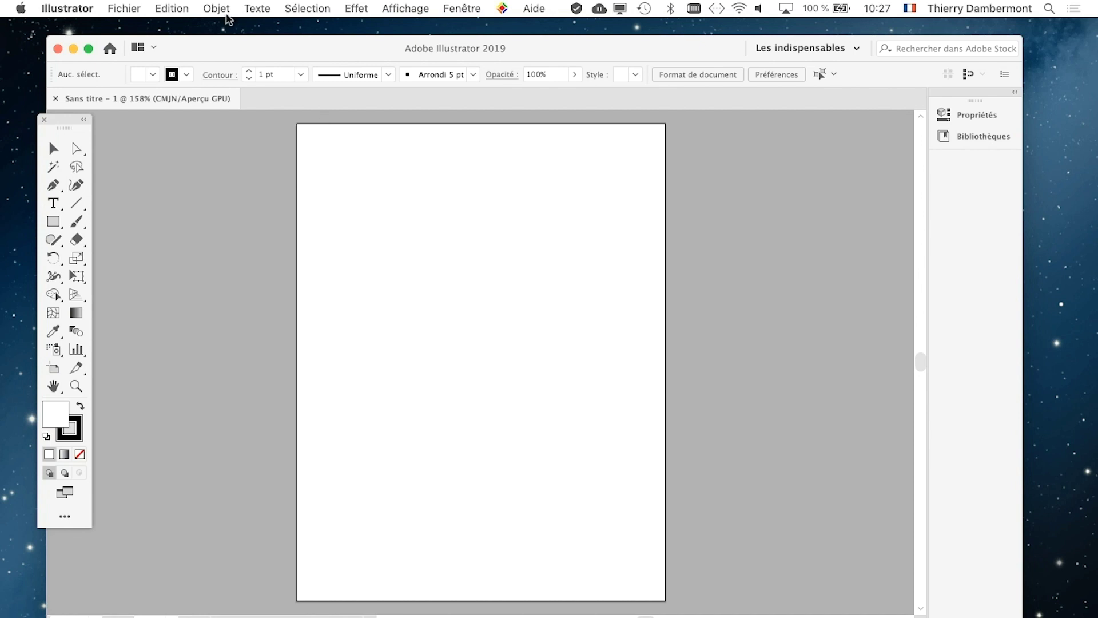
Move the Tools panel aside and turn off the Application Frame.
left_click_drag(83, 121, 170, 137)
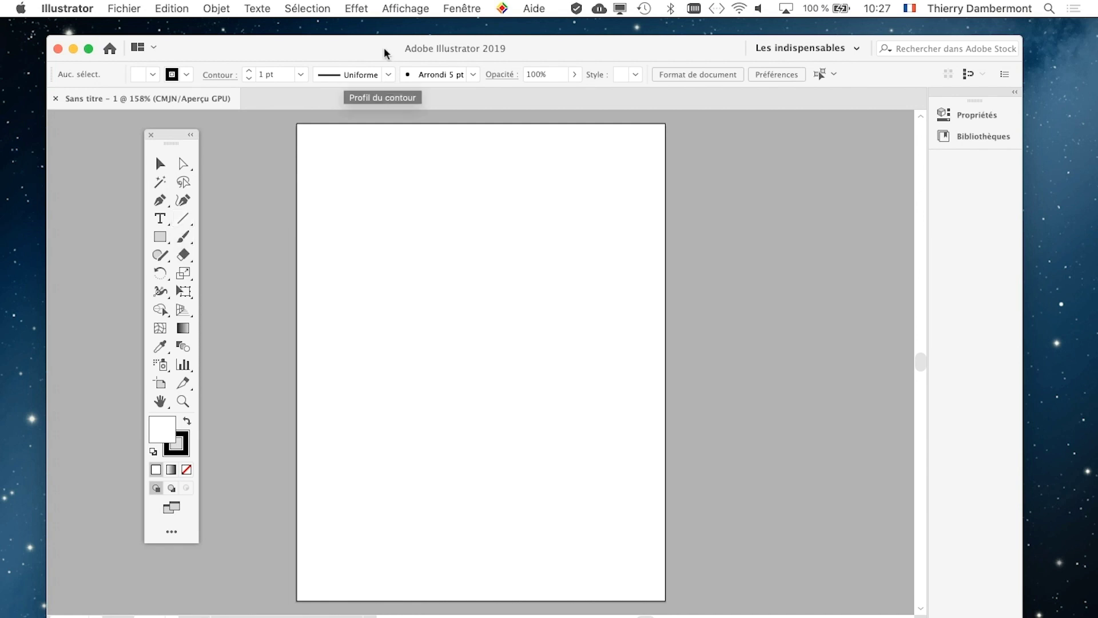
left_click(452, 8)
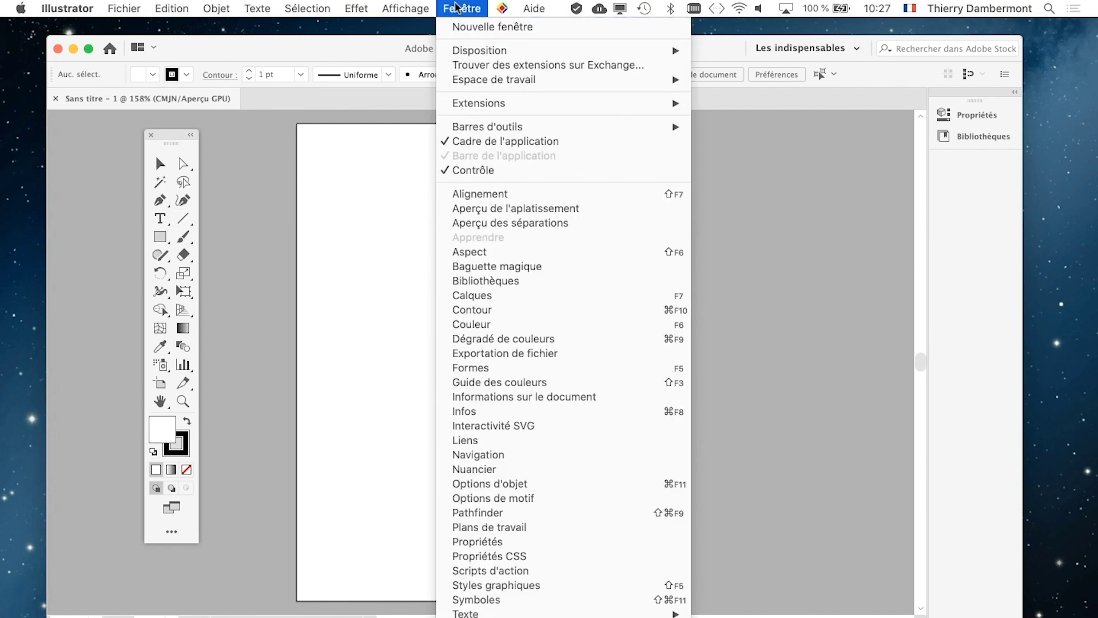
left_click(507, 142)
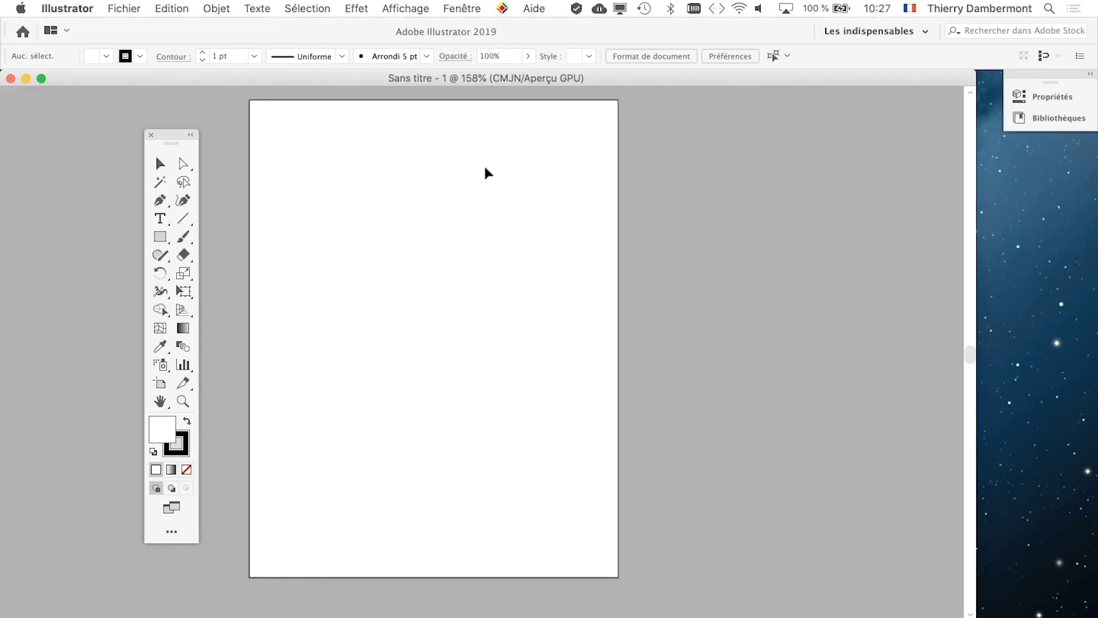
Switch to full-window screen mode and type 'Arizona' on the artboard.
key("f")
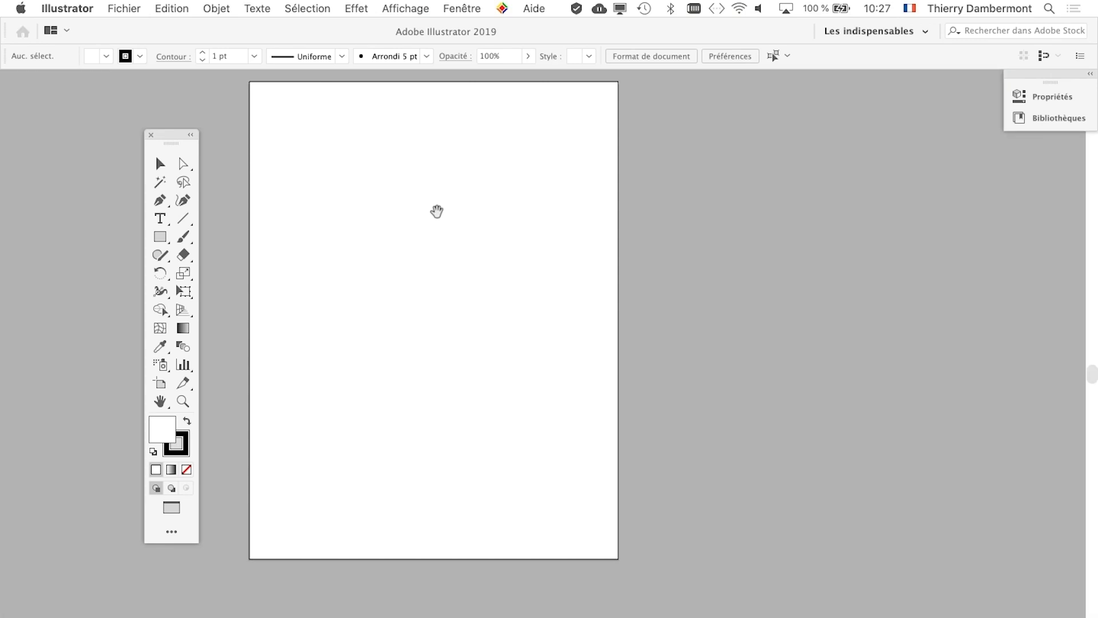
left_click_drag(436, 211, 465, 245)
left_click(169, 228)
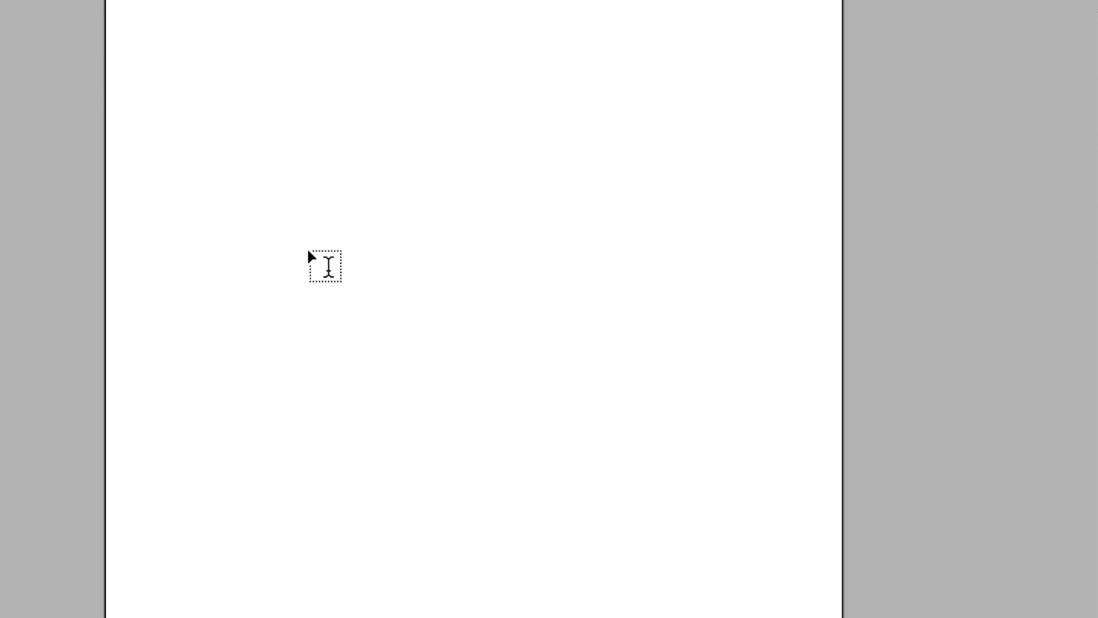
left_click(307, 252)
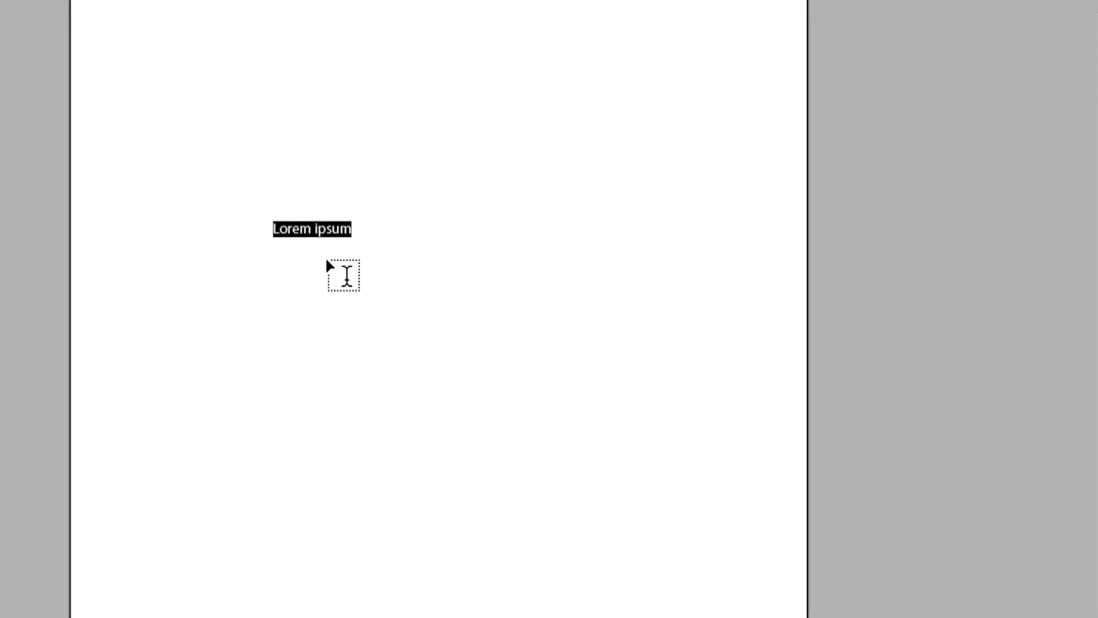
type("A")
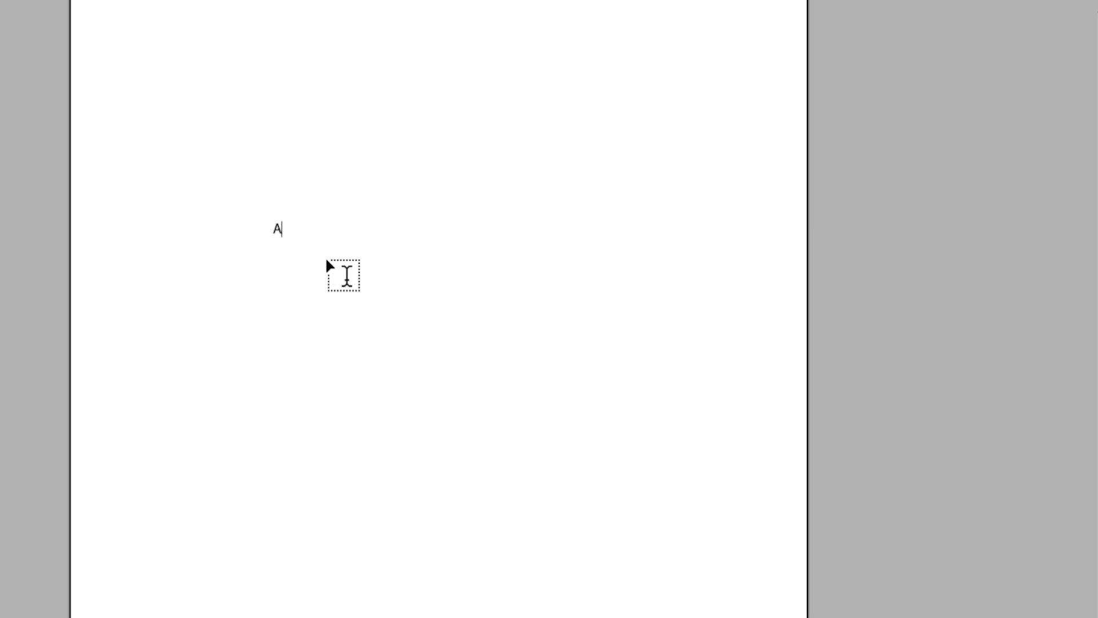
type("rizona")
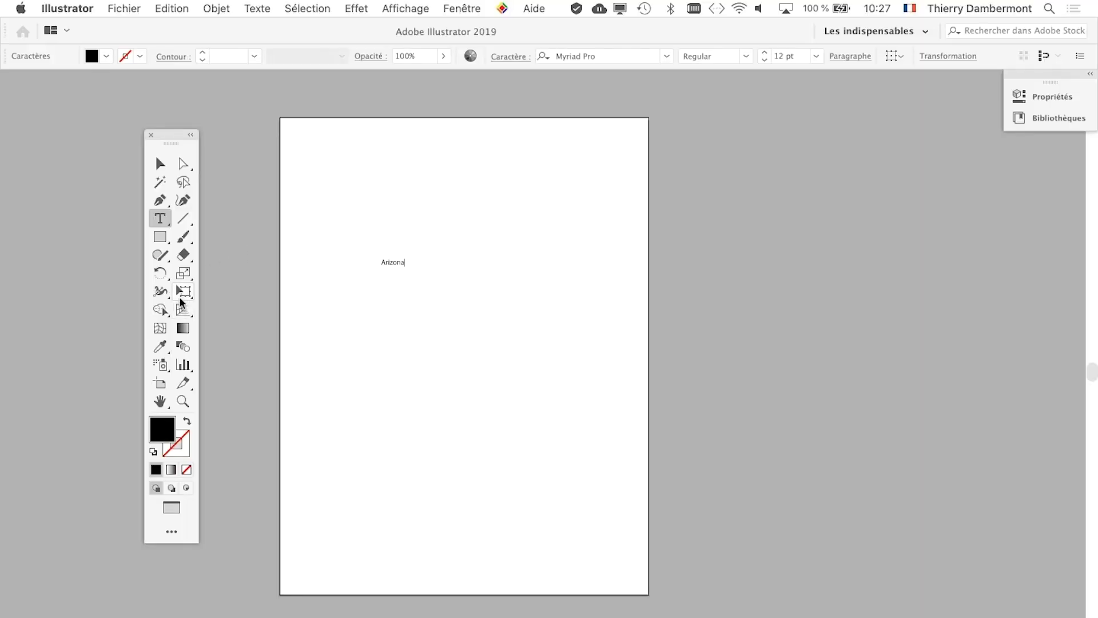
Enlarge the Arizona text to about 150.53 pt and move it near the top.
left_click(182, 295)
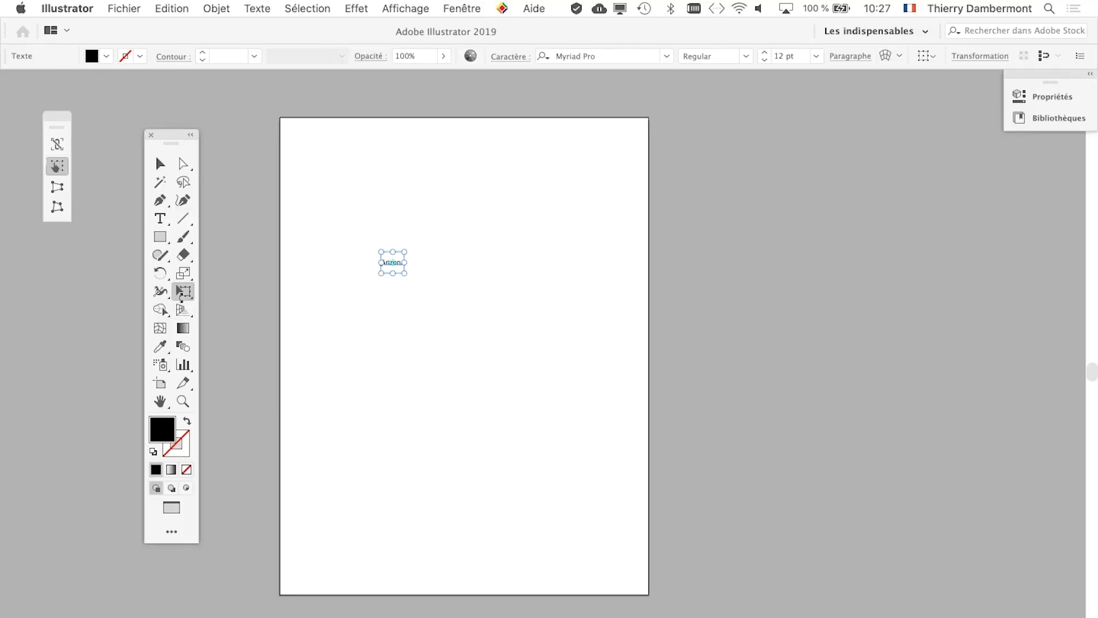
left_click_drag(404, 273, 635, 422)
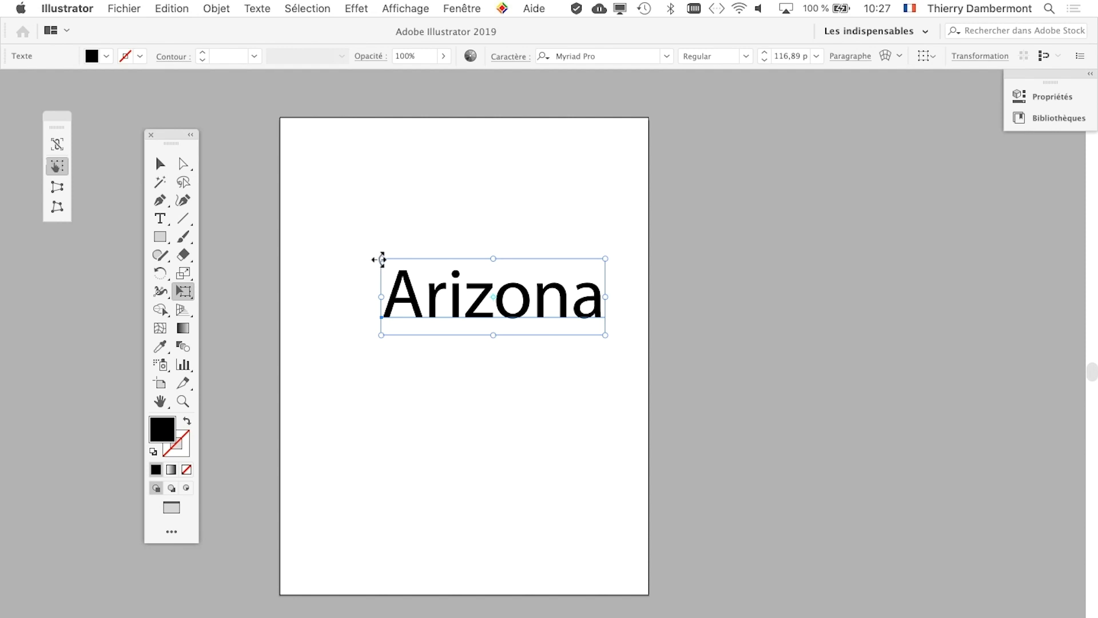
mouse_move(380, 258)
left_mouse_down()
mouse_move(299, 214)
mouse_move(319, 224)
left_mouse_up()
mouse_move(438, 308)
left_mouse_down()
mouse_move(437, 234)
mouse_move(436, 246)
left_mouse_up()
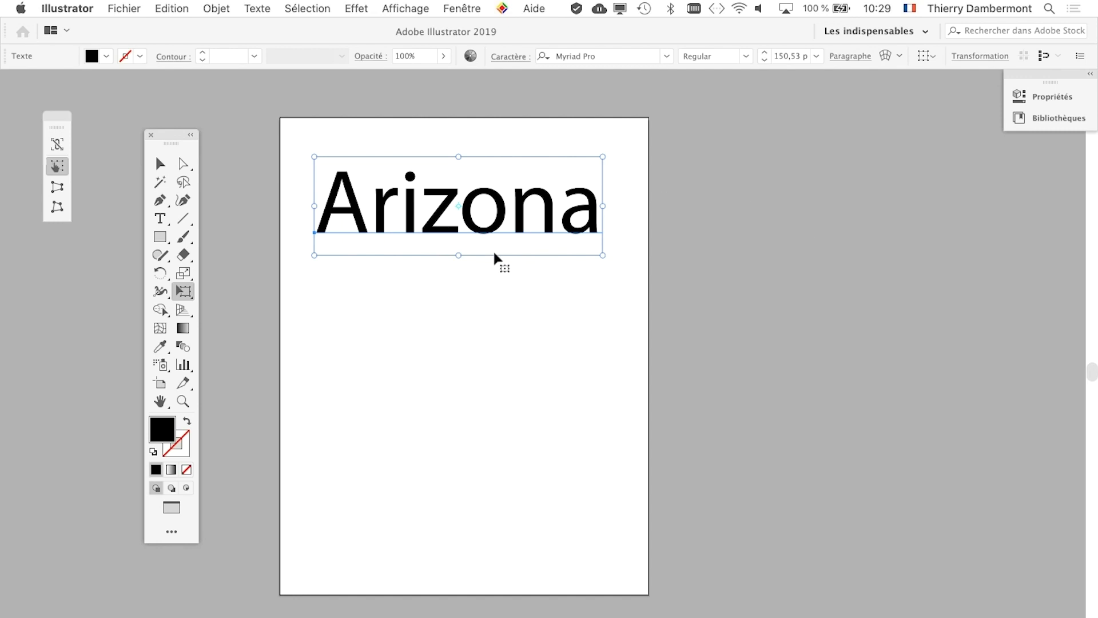
Apply Optical kerning to the Arizona text in the Character panel.
scroll(414, 237, "up", 1)
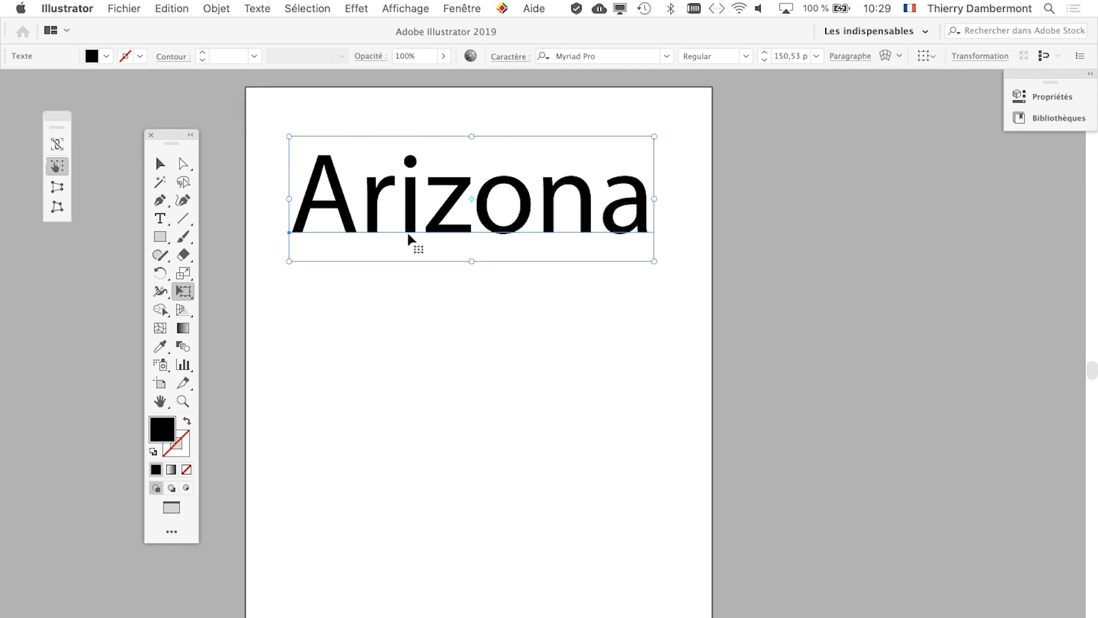
scroll(407, 236, "up", 1)
left_click_drag(522, 341, 542, 380)
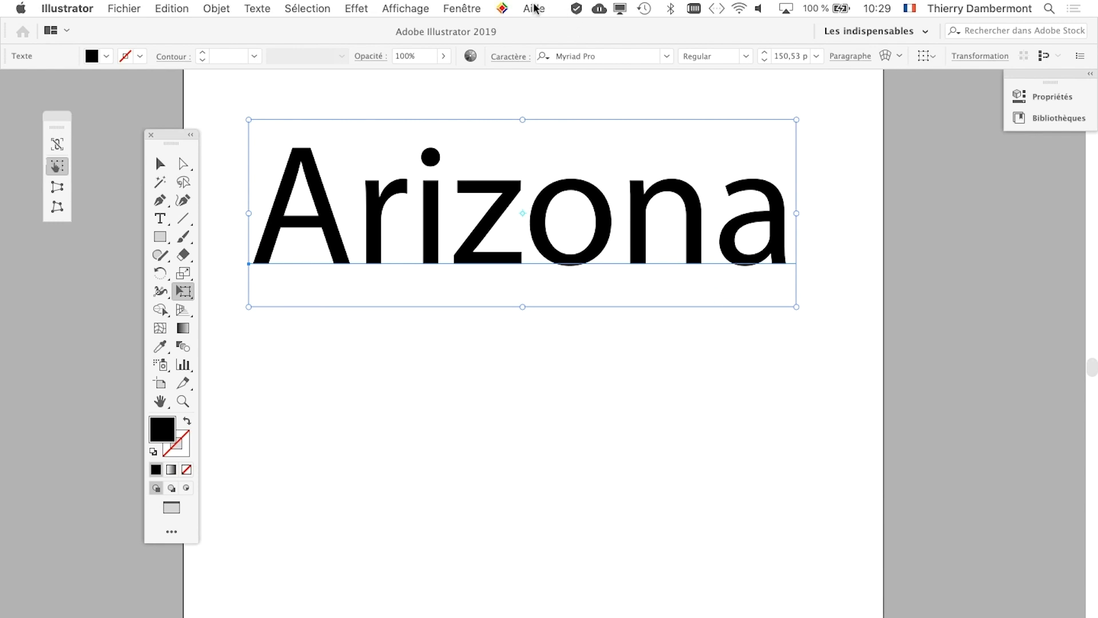
left_click(462, 8)
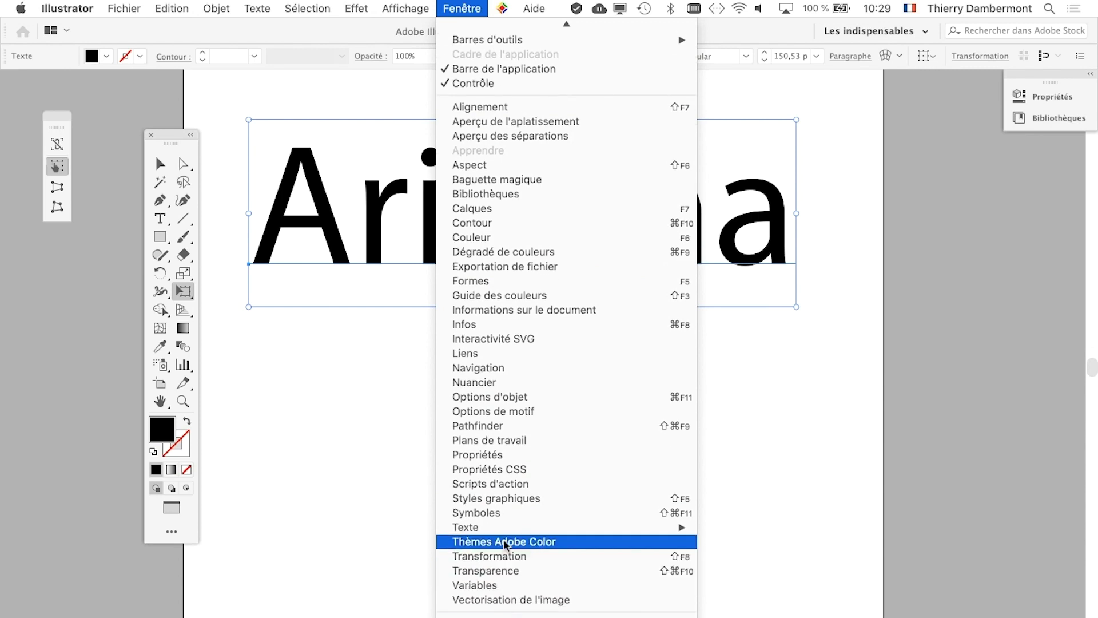
mouse_move(480, 526)
left_click(769, 527)
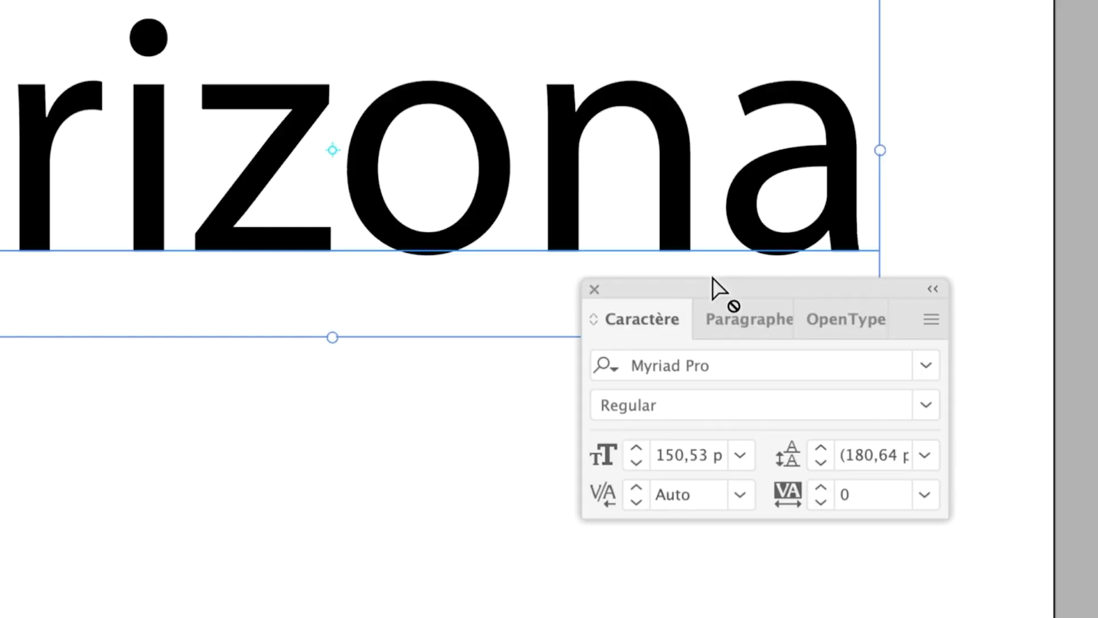
left_click(740, 494)
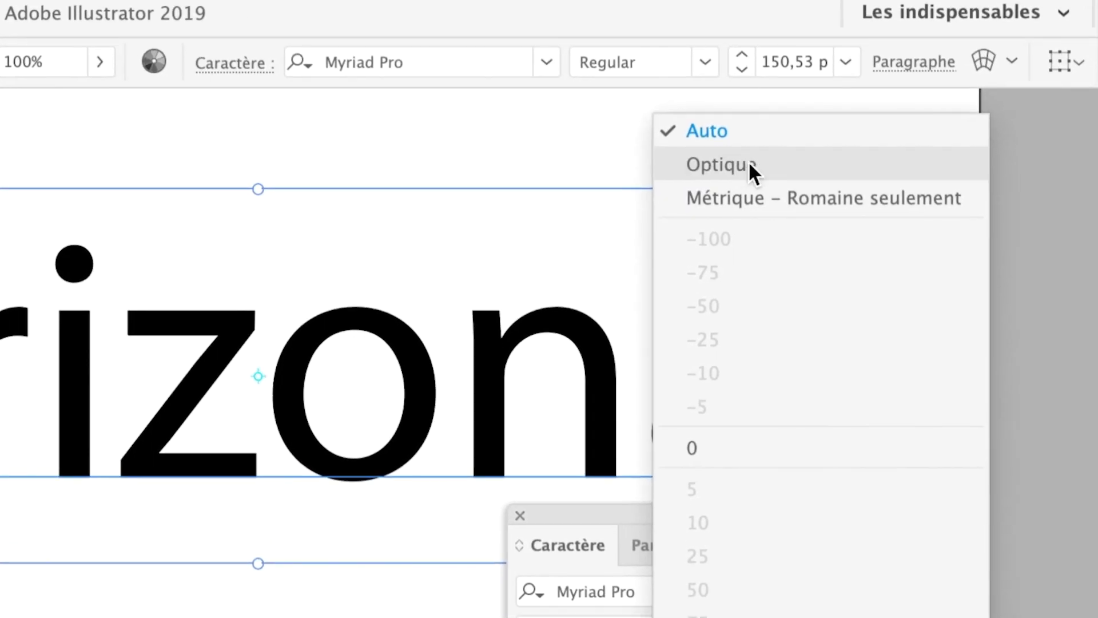
left_click(750, 164)
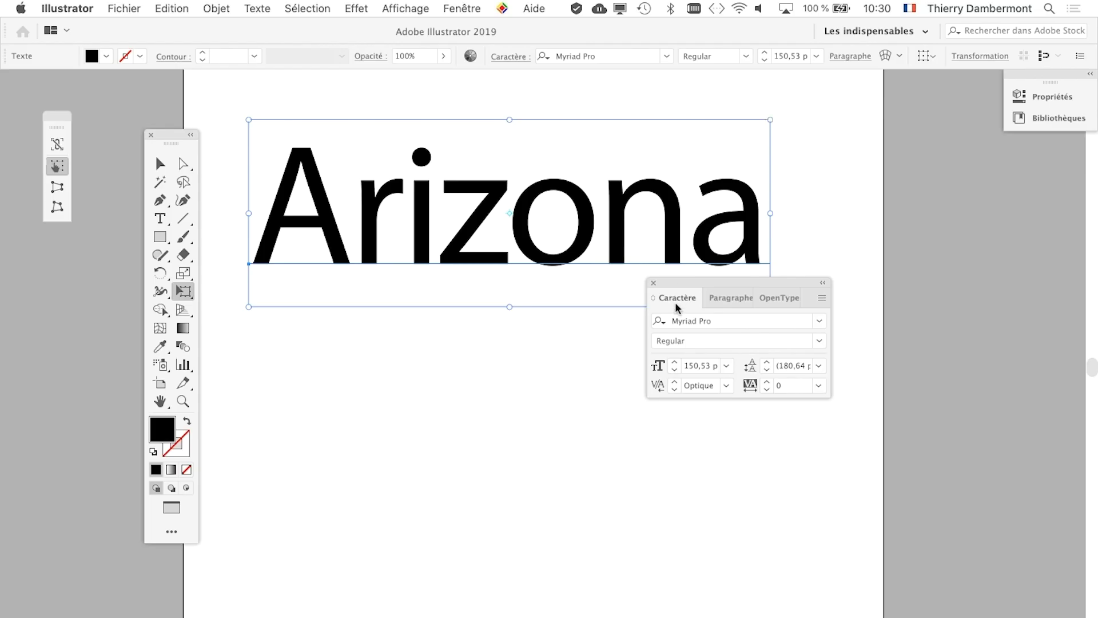
left_click(653, 282)
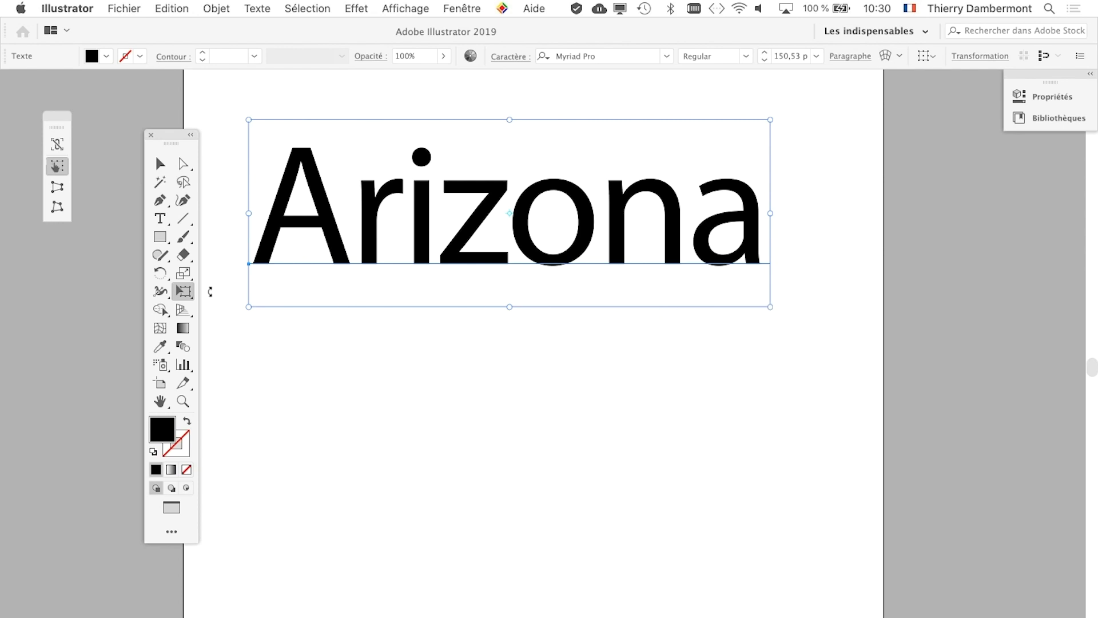
Set the kerning between the 'o' and 'n' of Arizona to -50.
left_click(160, 218)
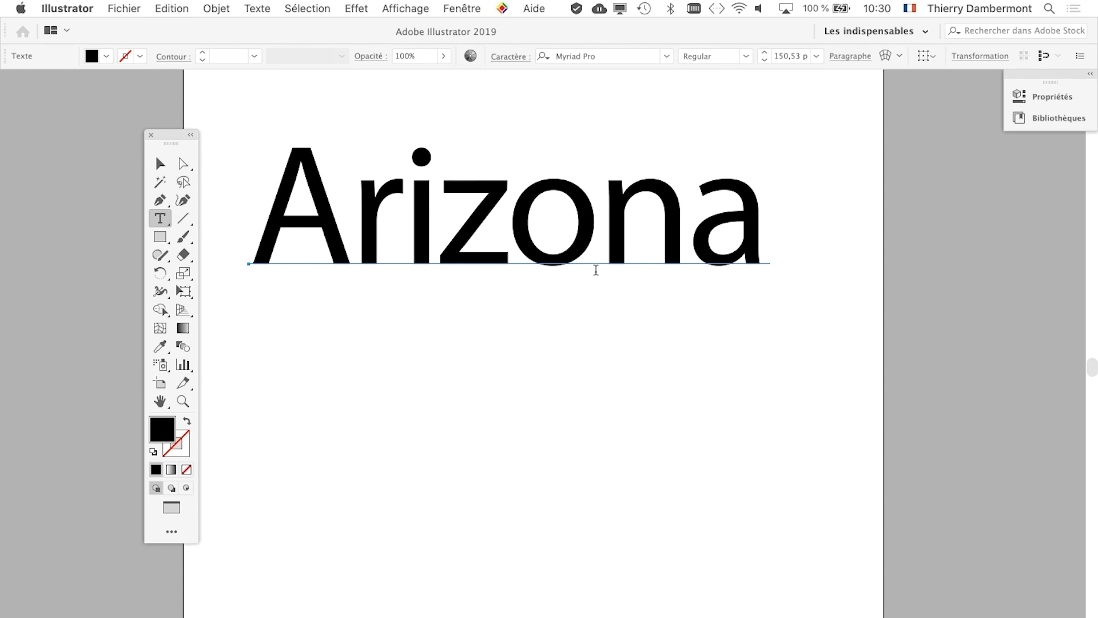
left_click(604, 240)
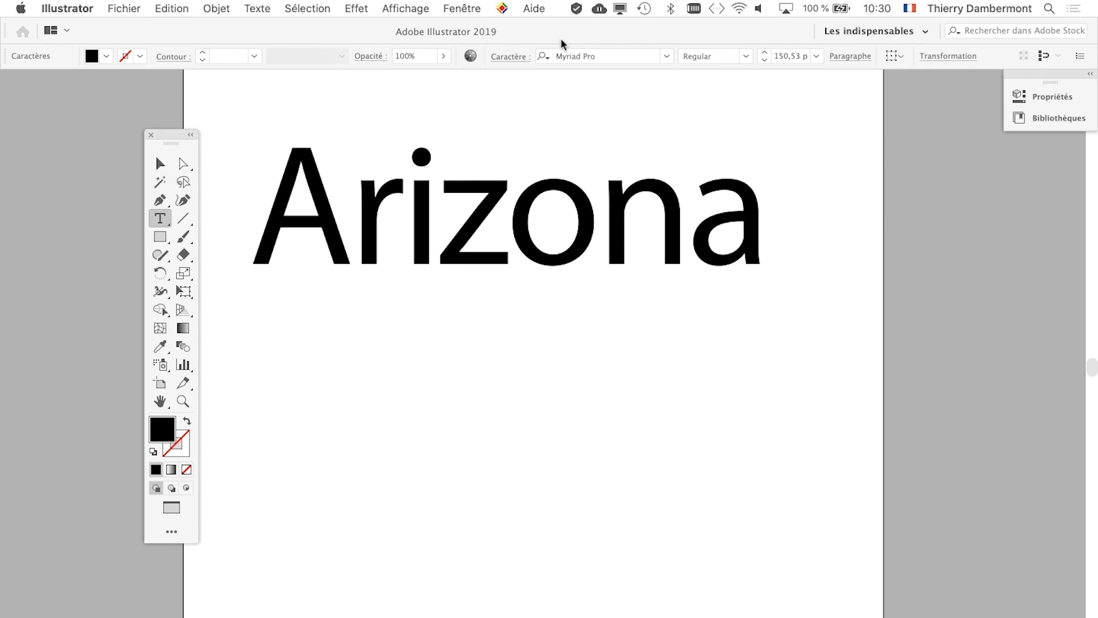
left_click(470, 8)
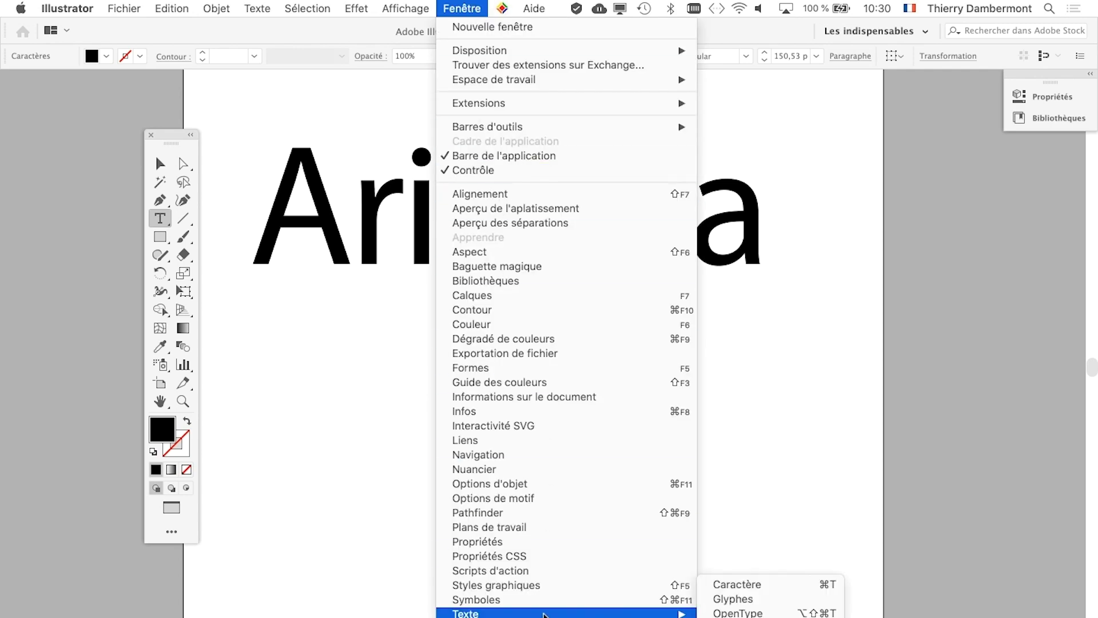
left_click(768, 579)
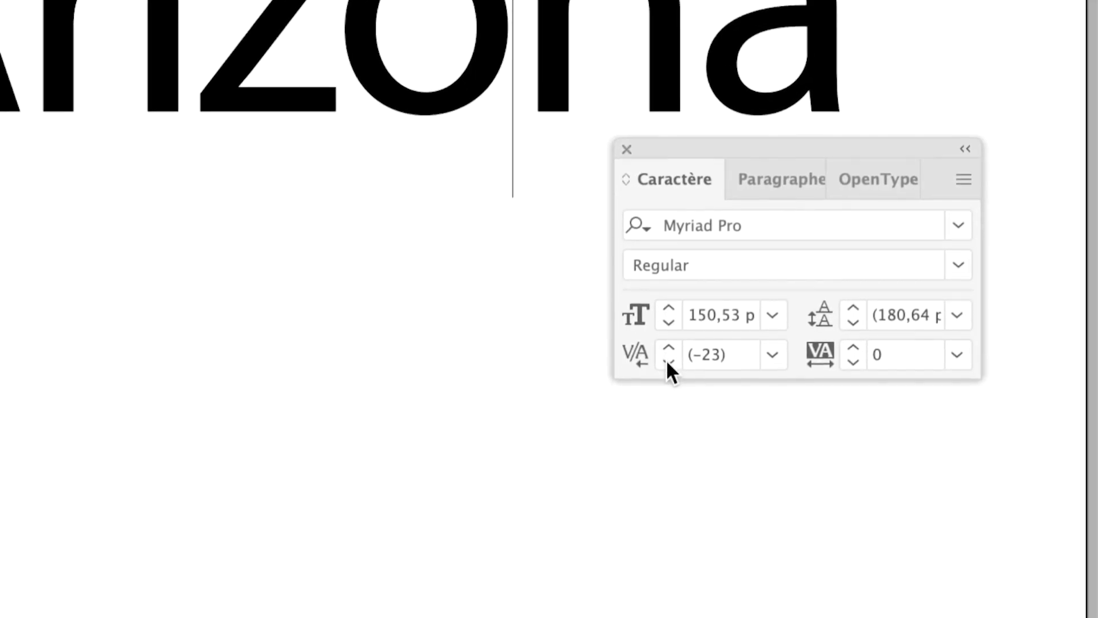
left_click(673, 398)
left_click(673, 399)
left_click(673, 398)
left_click(668, 361)
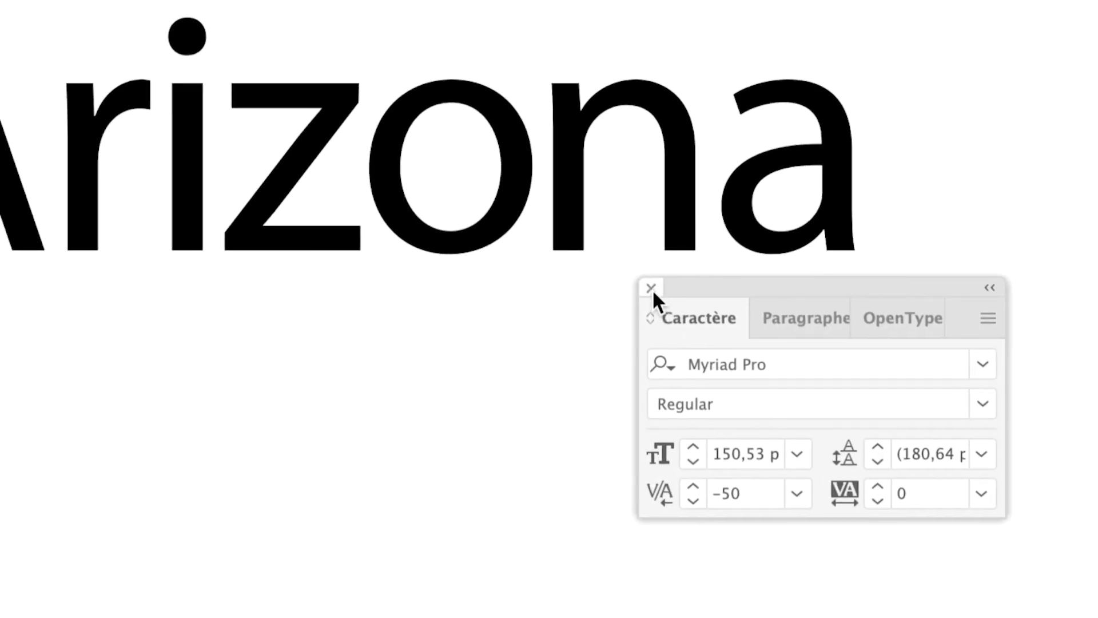
left_click(652, 287)
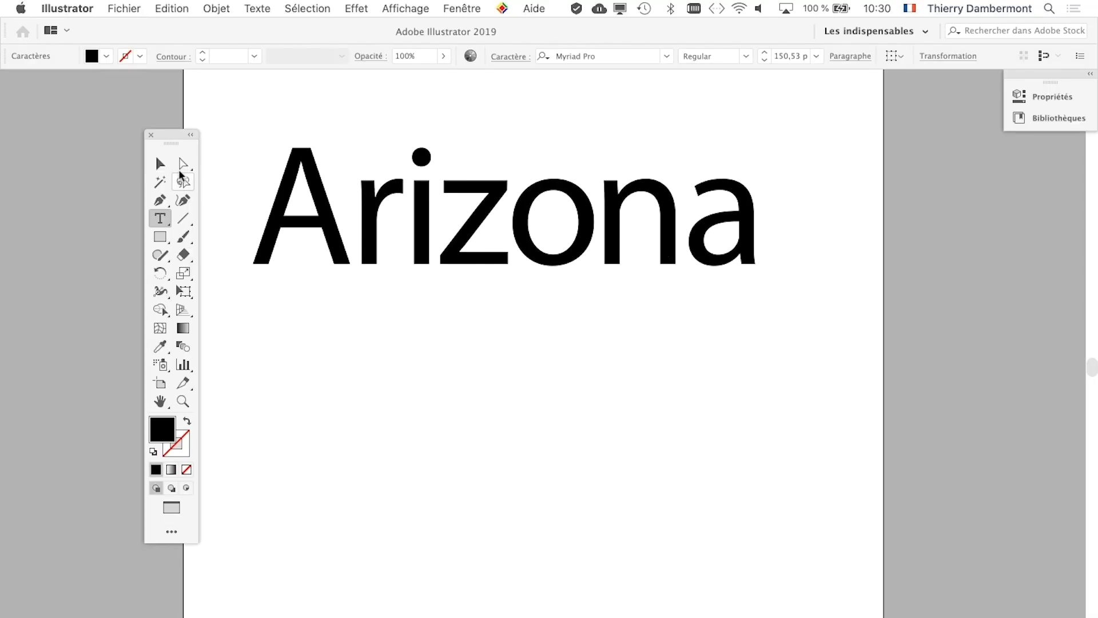
left_click(160, 164)
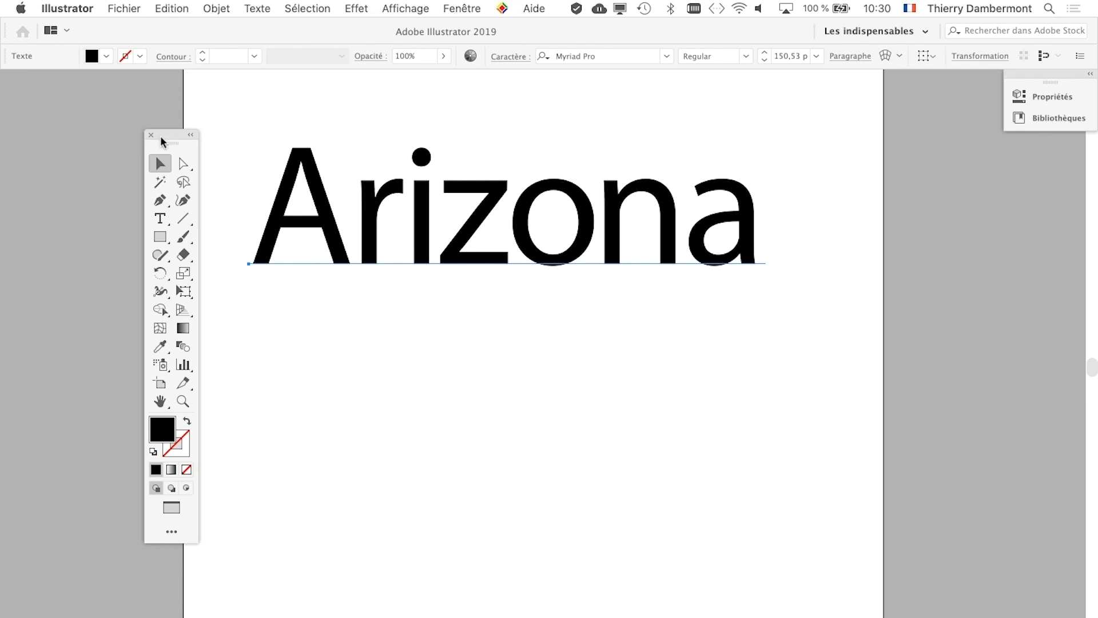
Set the Arizona text's font style to Myriad Pro Bold in the Character panel.
left_click_drag(160, 136, 50, 123)
left_click_drag(318, 178, 218, 185)
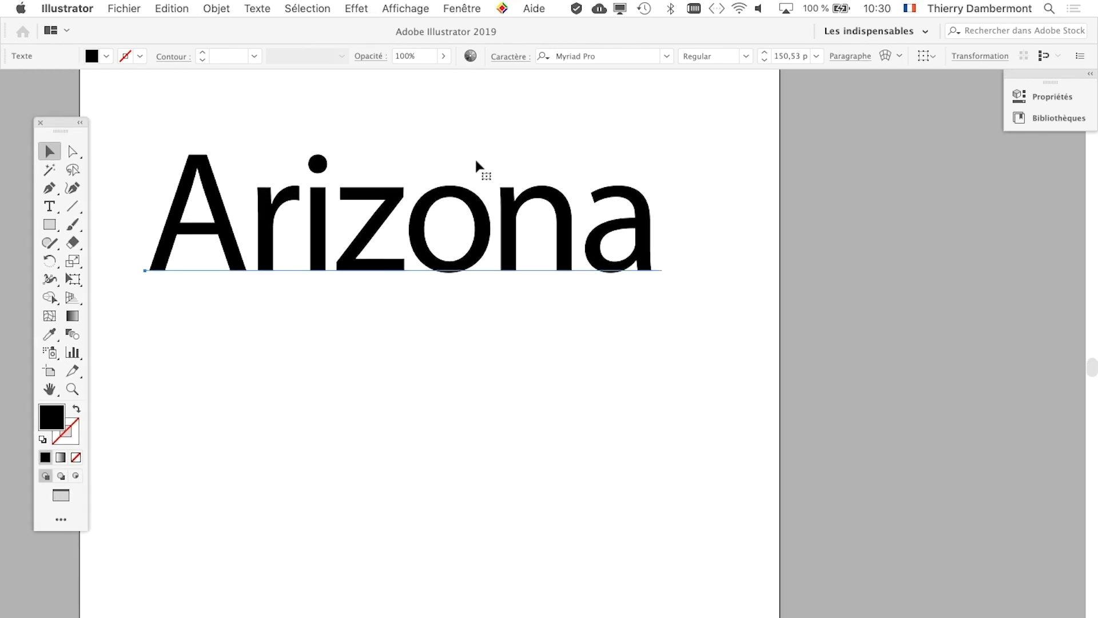
left_click(472, 7)
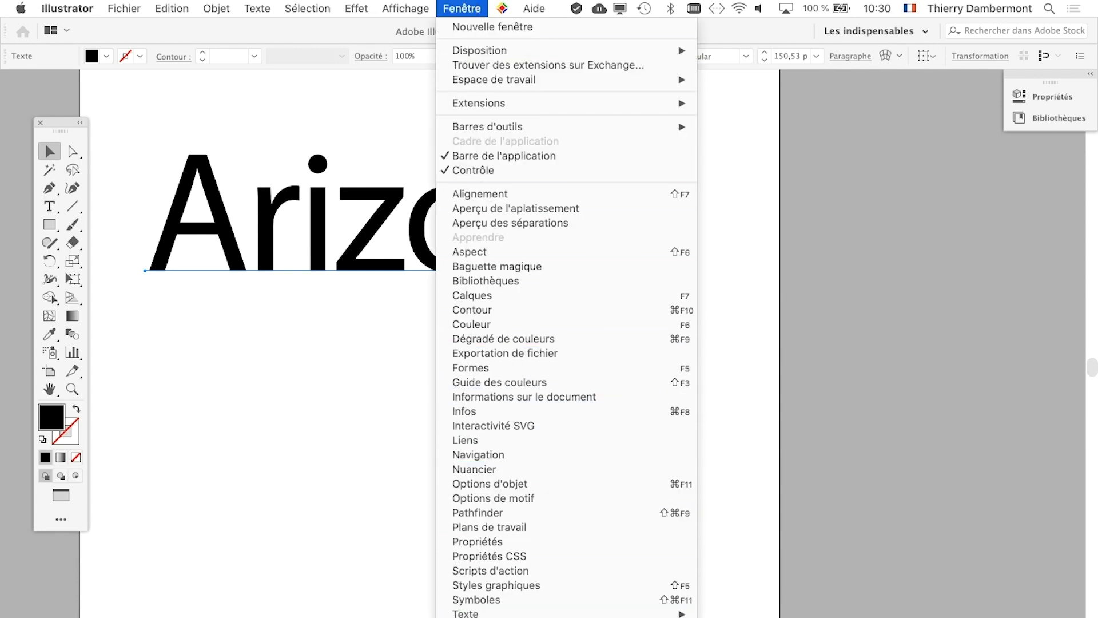
mouse_move(481, 612)
left_click(738, 584)
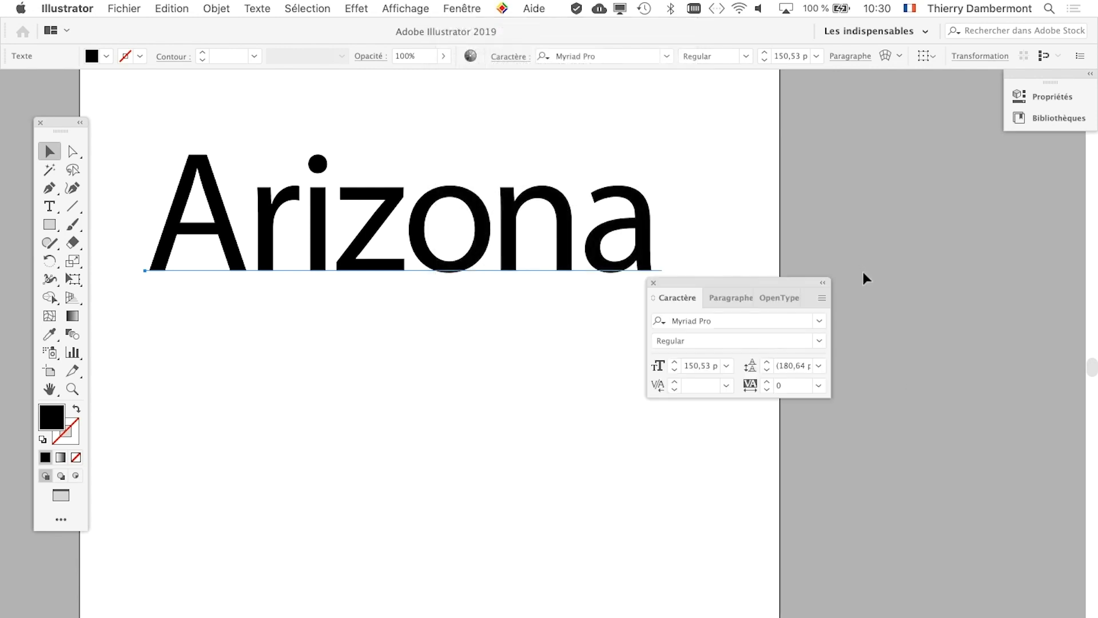
left_click(820, 342)
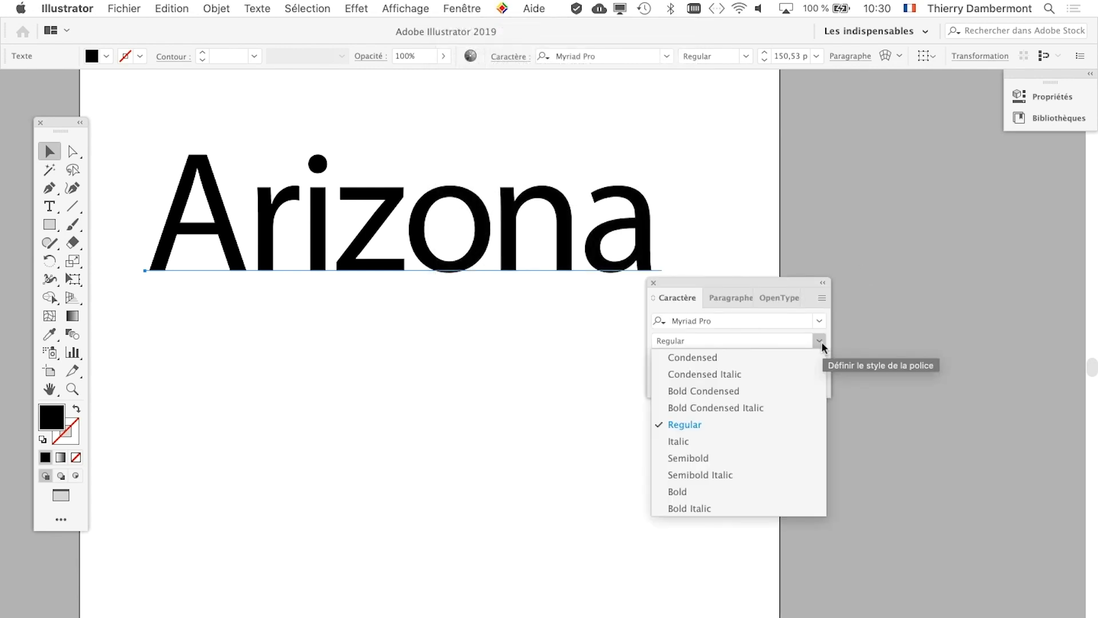
left_click(712, 491)
left_click_drag(688, 280, 885, 157)
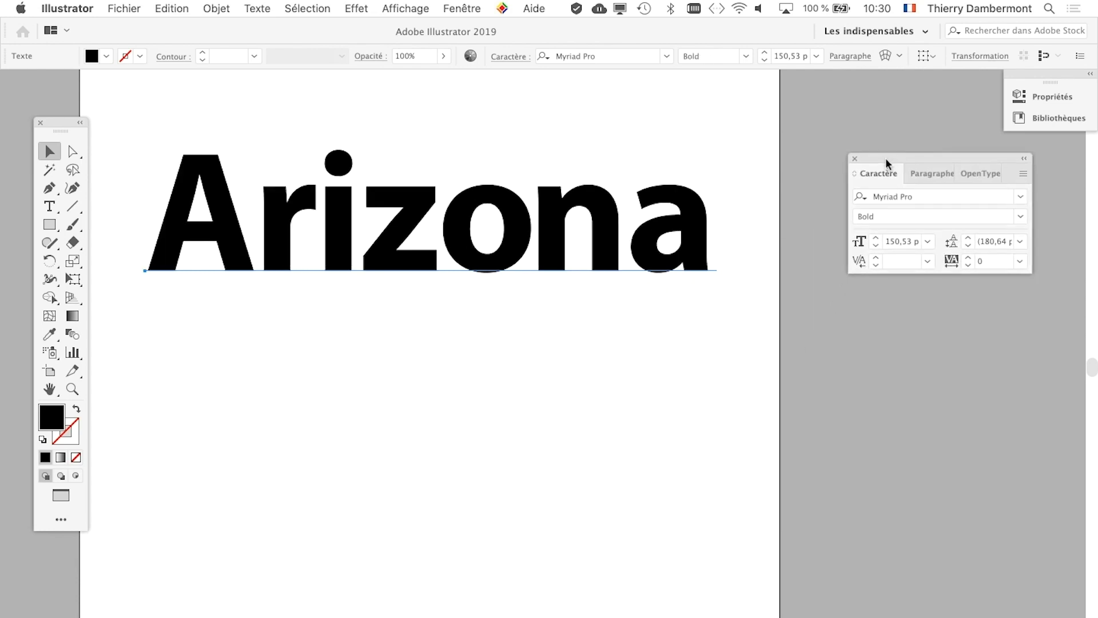
left_click_drag(394, 374, 446, 396)
left_click_drag(50, 121, 112, 96)
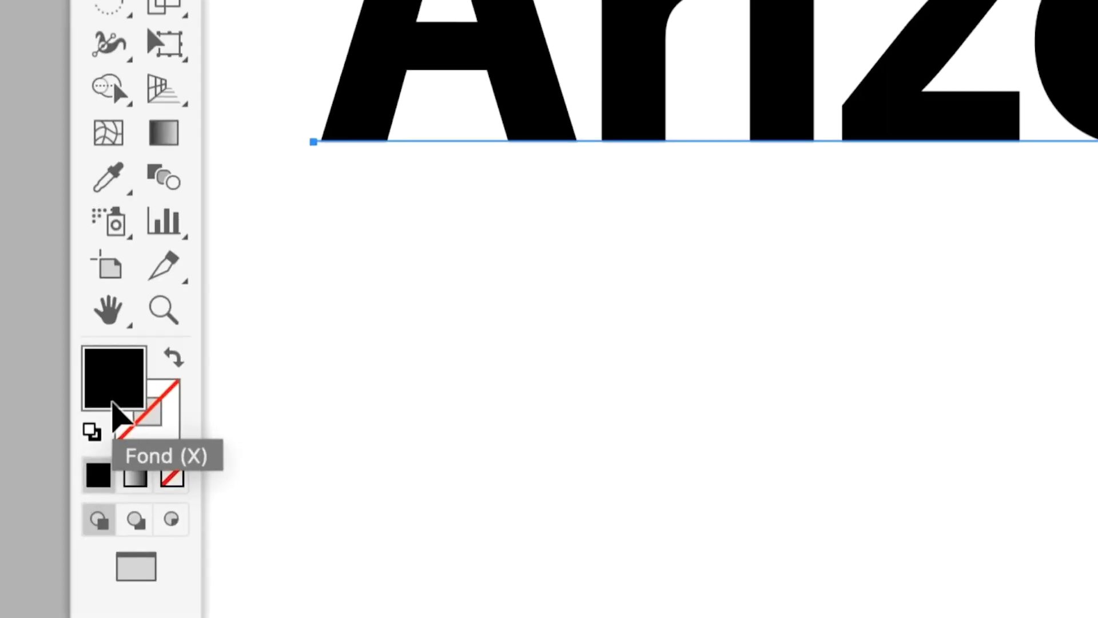
Set the Arizona text's fill to None.
left_click(136, 434)
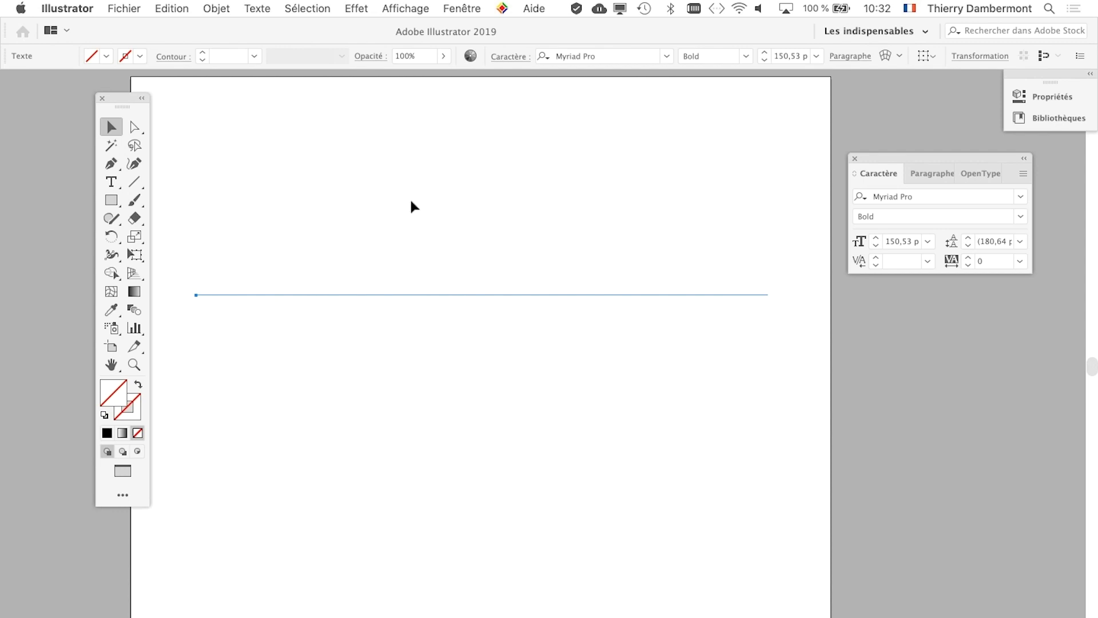
Add a new cyan fill to Arizona in the Appearance panel, then begin Save As.
left_click(462, 8)
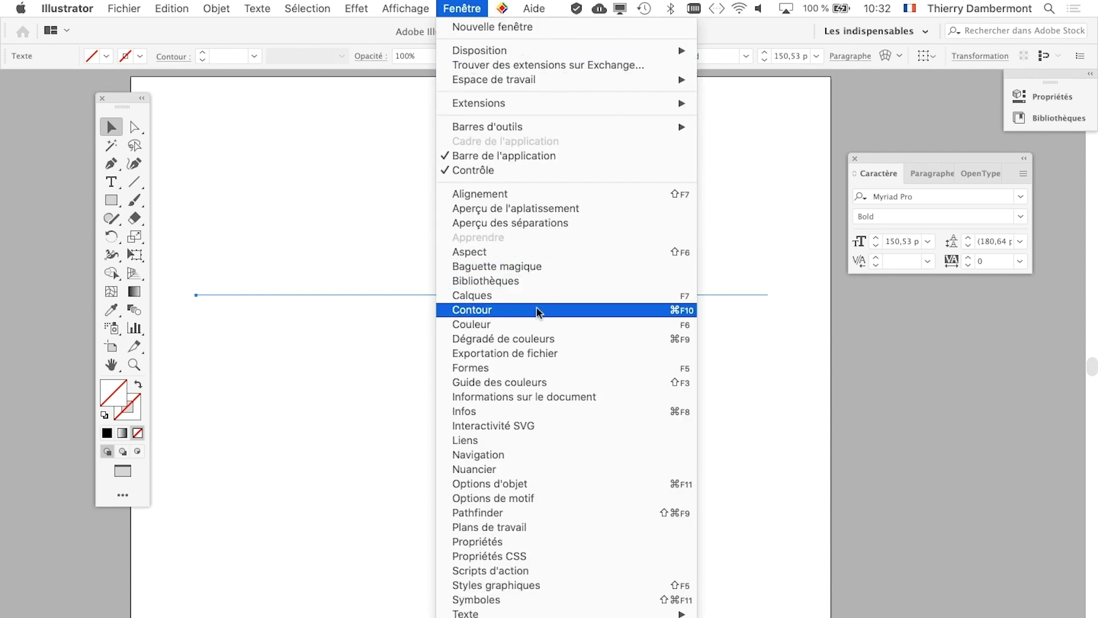
left_click(534, 253)
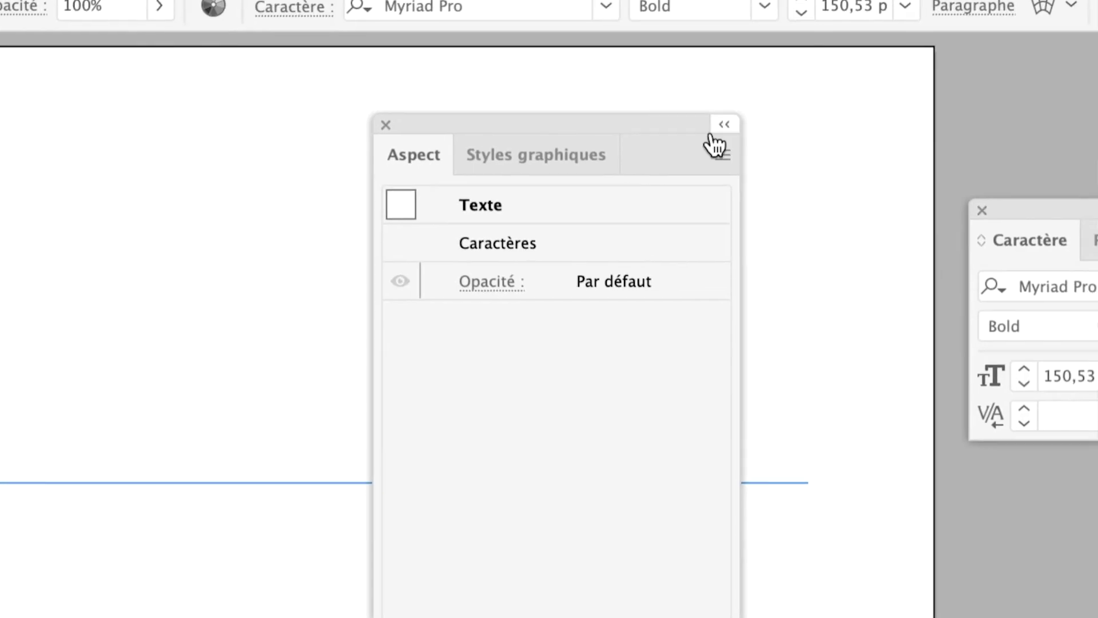
left_click(725, 130)
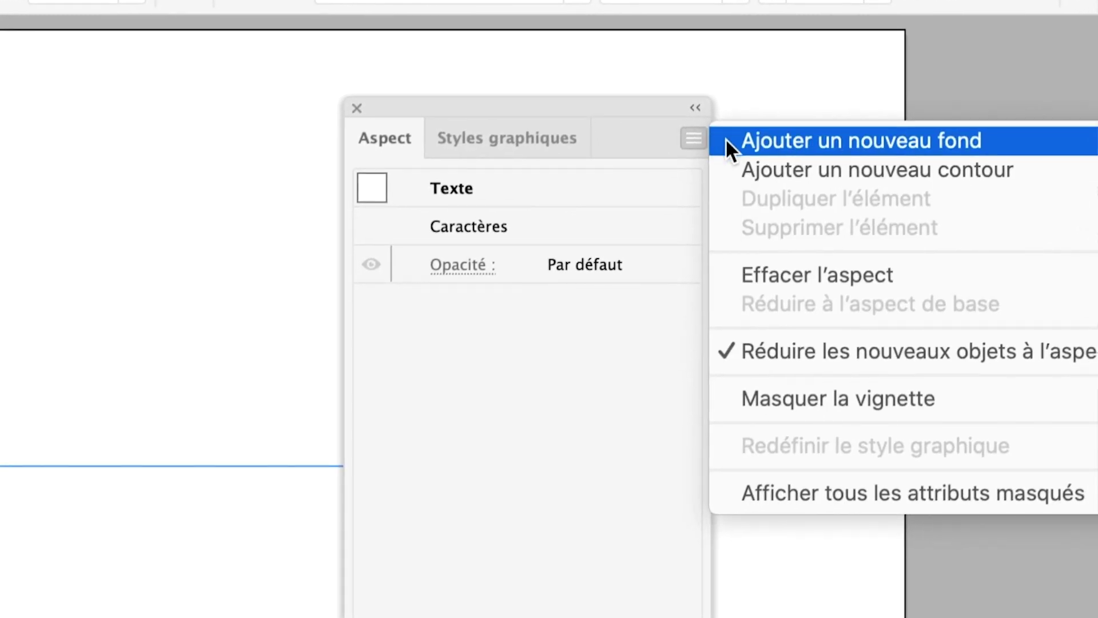
left_click(725, 138)
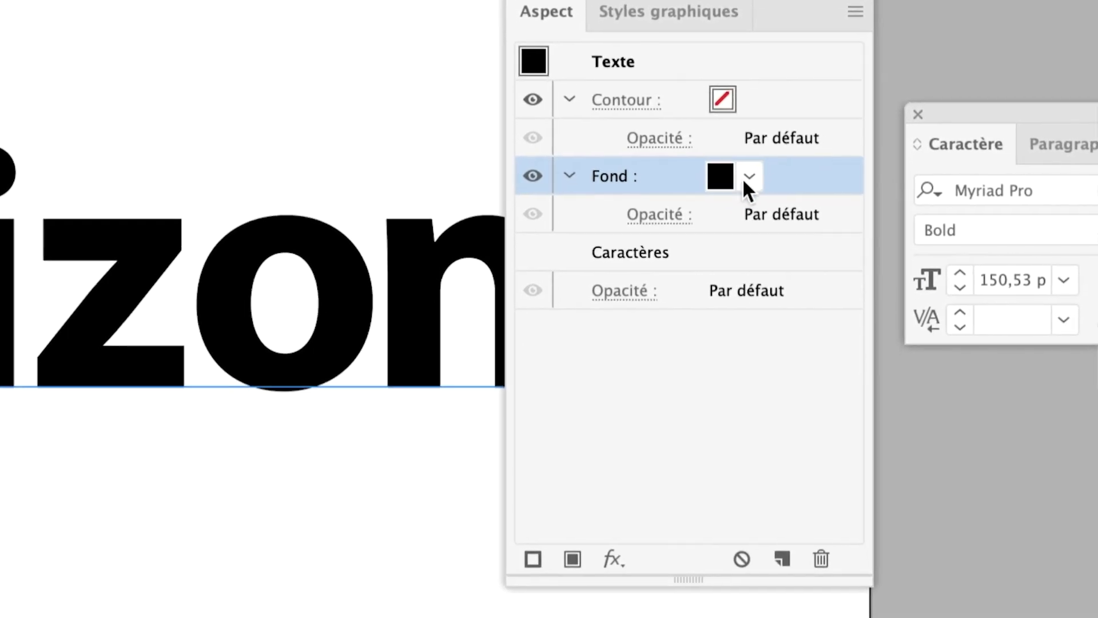
left_click(749, 177)
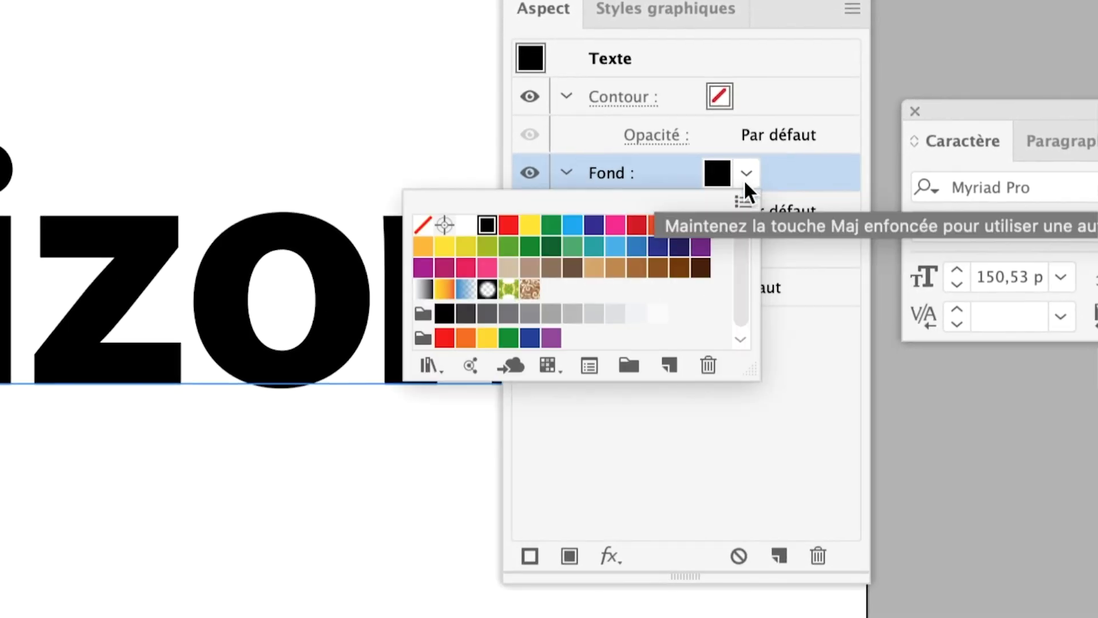
left_click(686, 198)
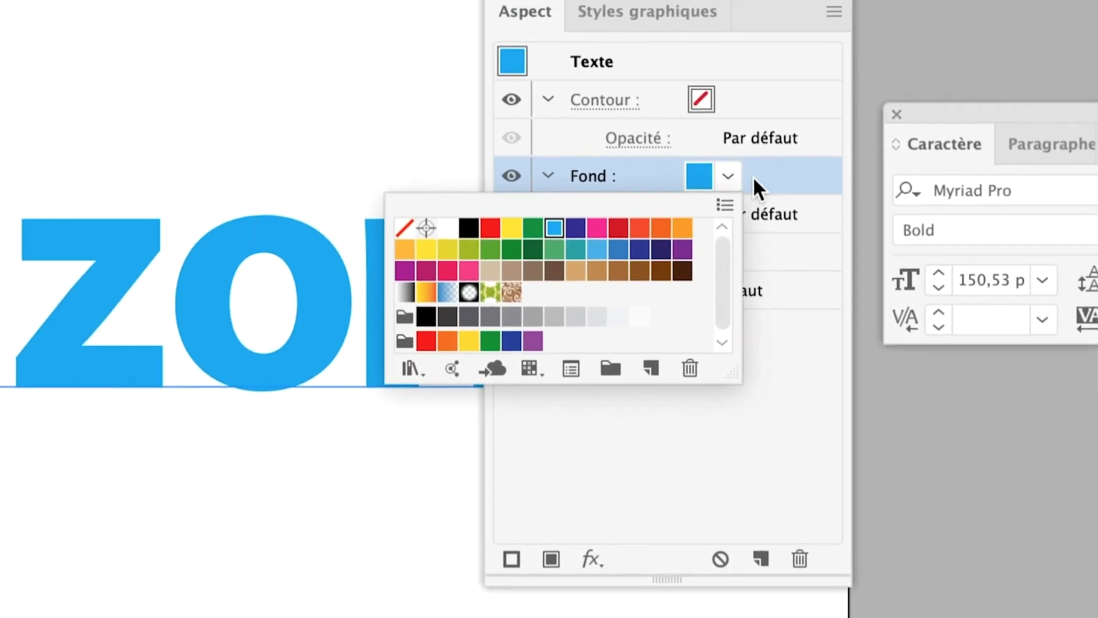
left_click(756, 181)
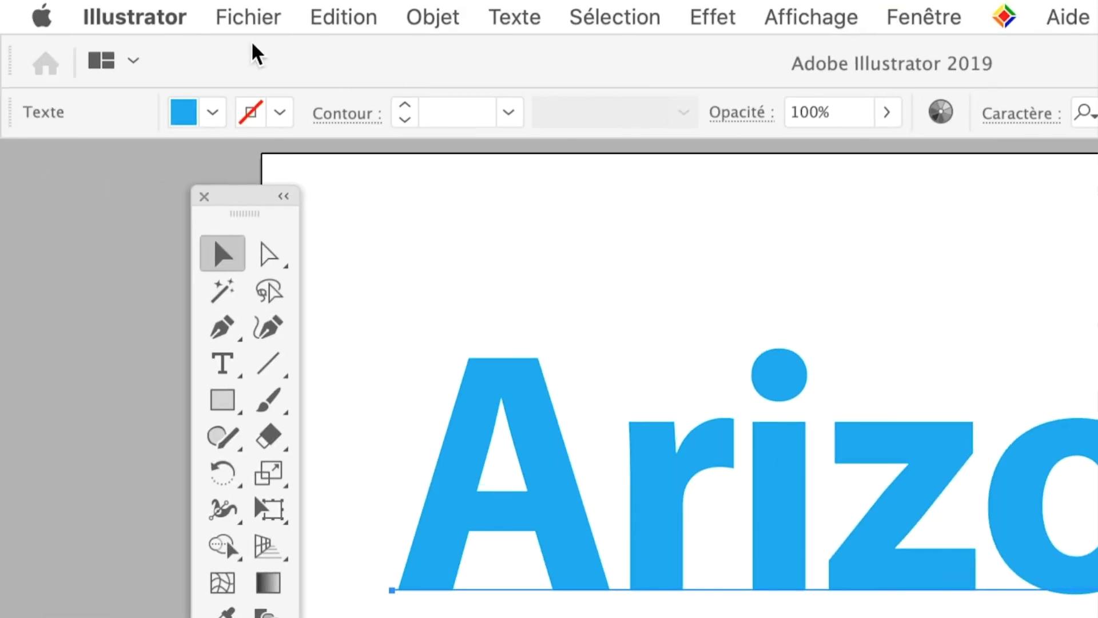
left_click(243, 13)
left_click(274, 89)
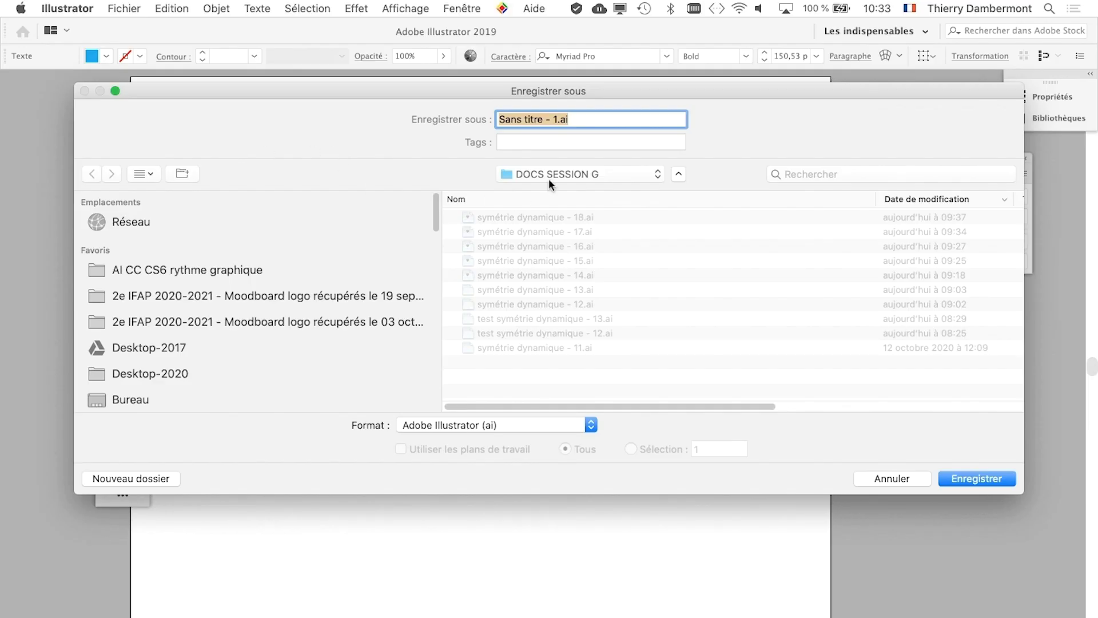
Create a DOS SESSION H folder inside AI CC CS6 rythme graphique.
left_click(558, 176)
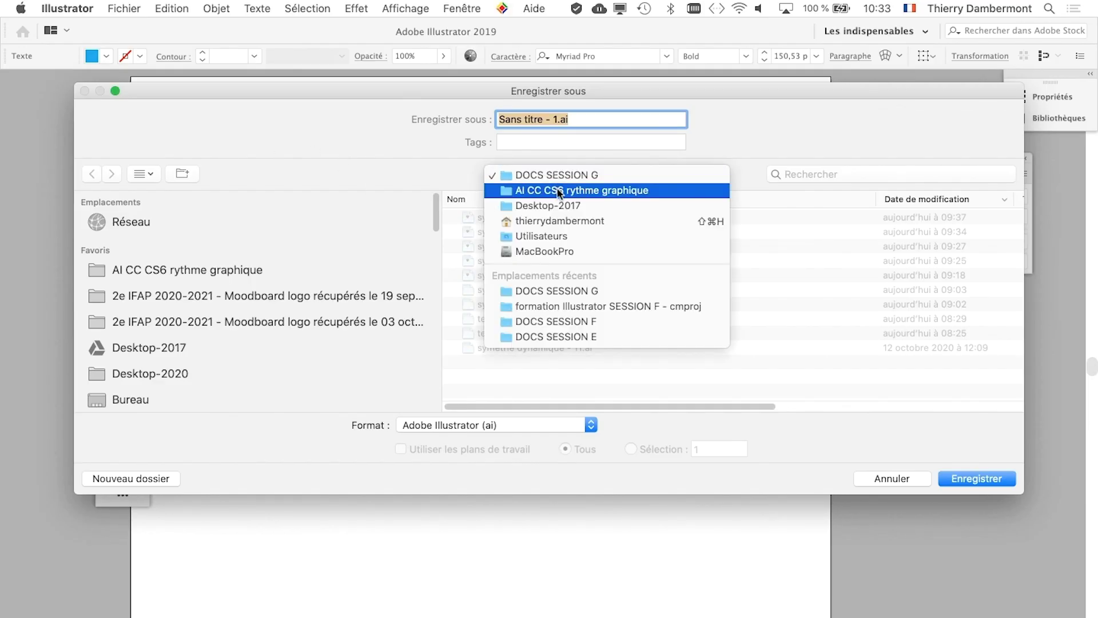
left_click(558, 190)
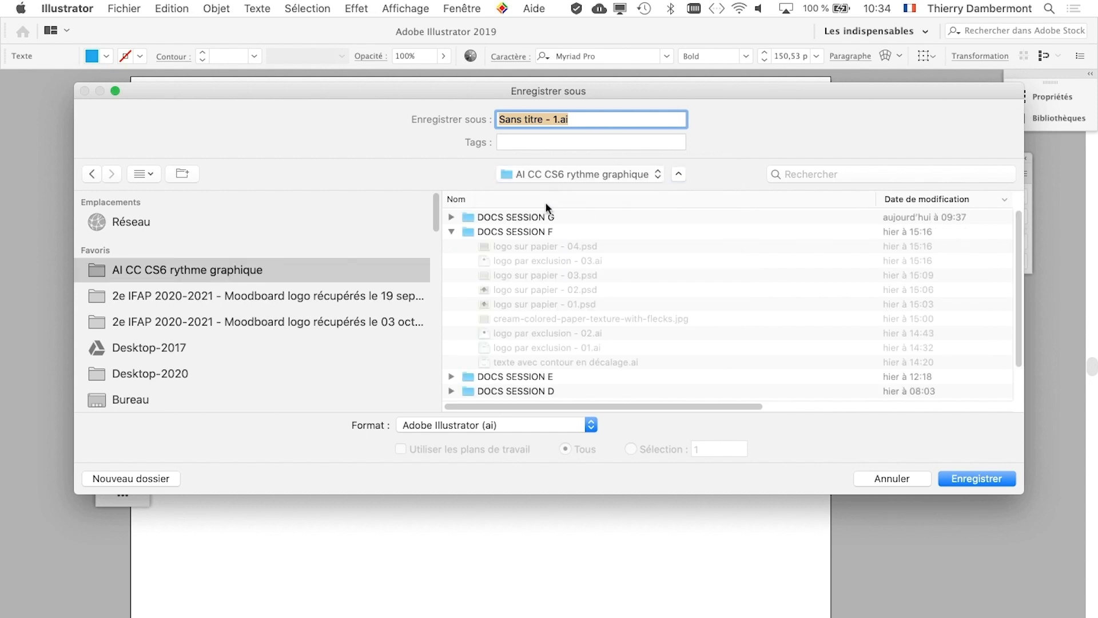
left_click(151, 477)
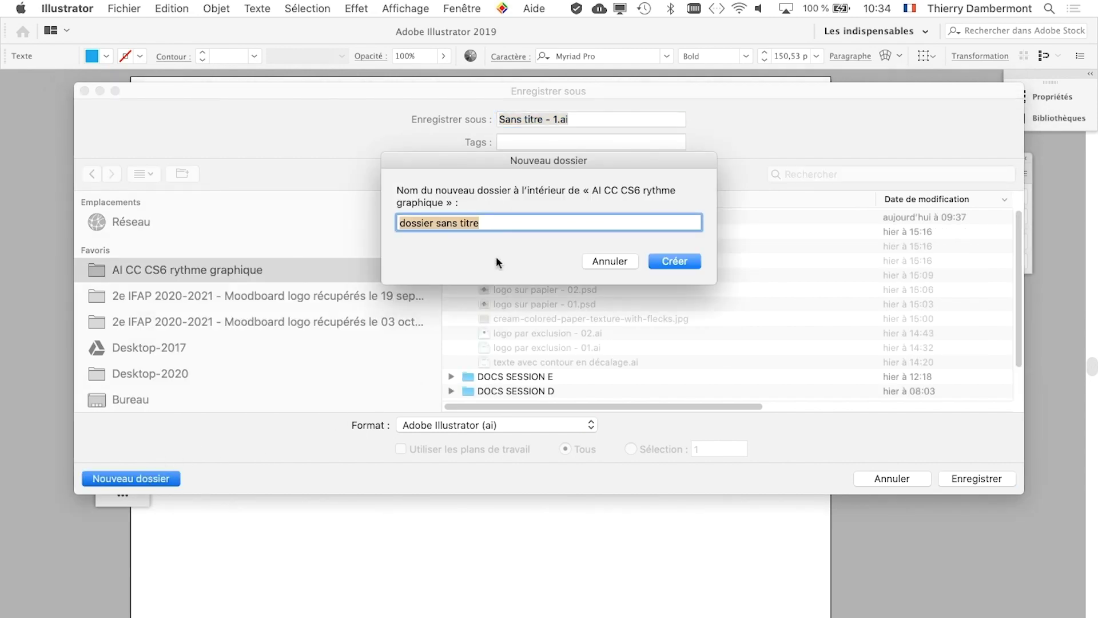
mouse_move(496, 168)
left_mouse_down()
mouse_move(360, 296)
mouse_move(300, 294)
left_mouse_up()
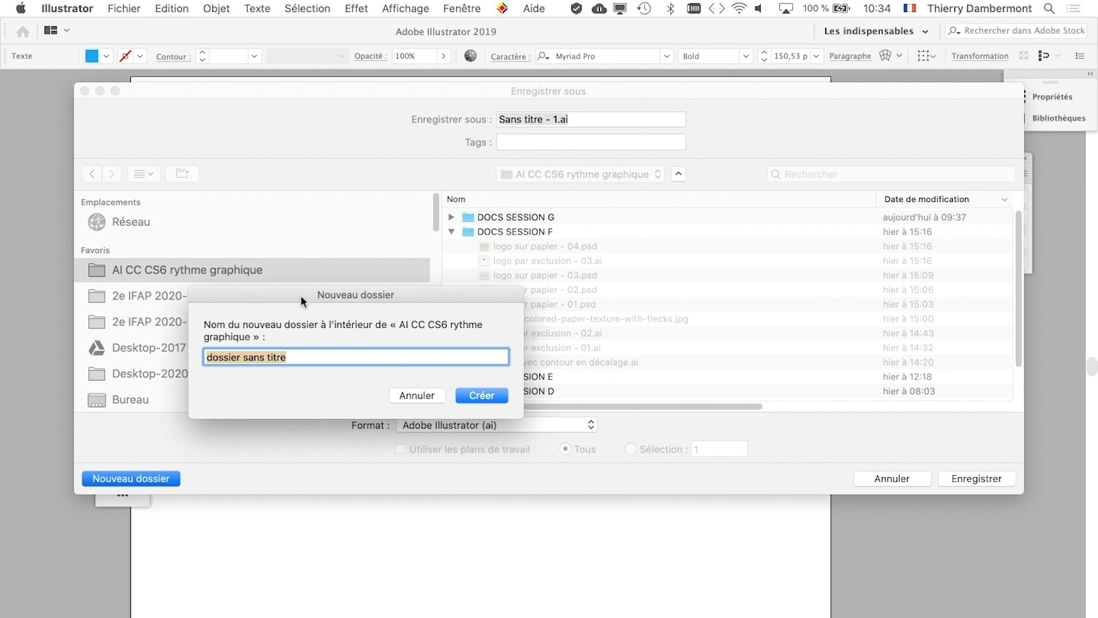
type("DOS SESSION")
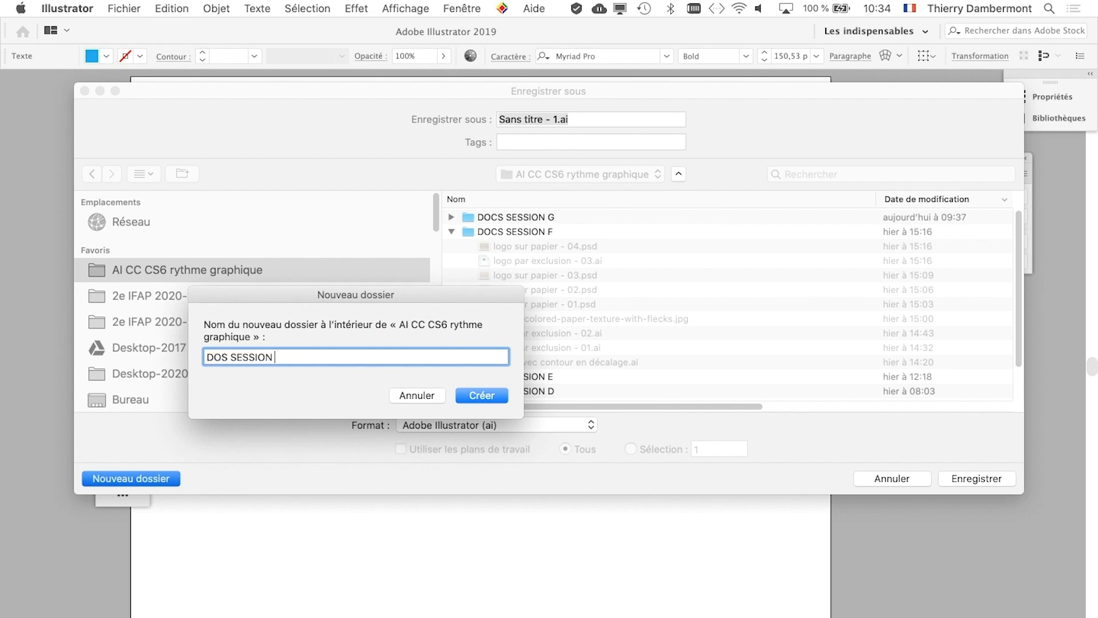
type("H")
left_click(474, 397)
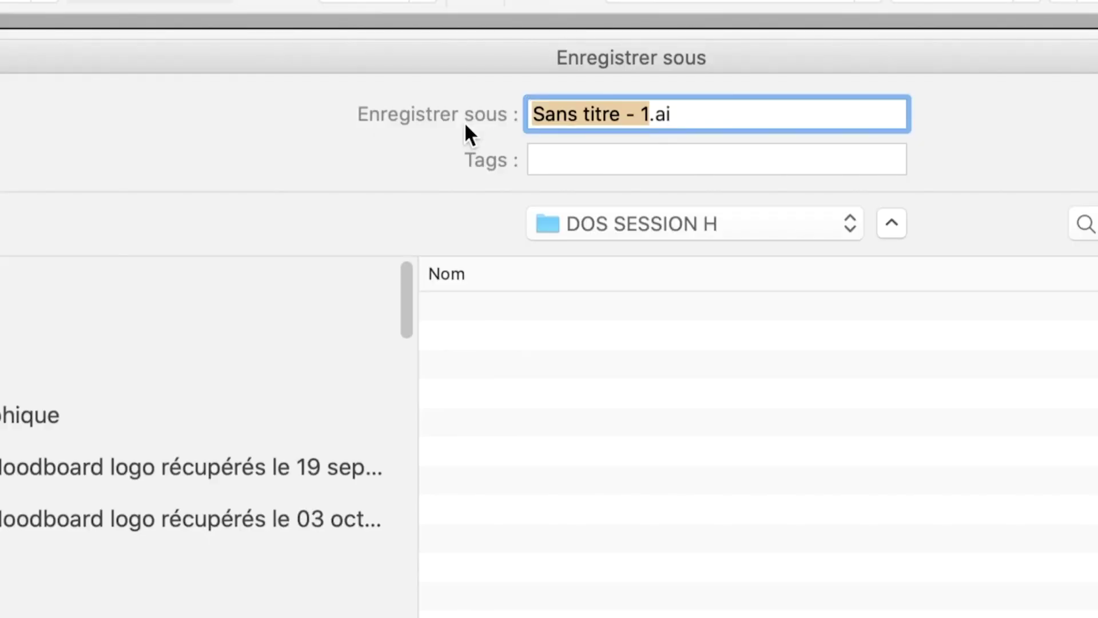
Save the file there as 'fonds multiples - 01.ai'.
type("fond")
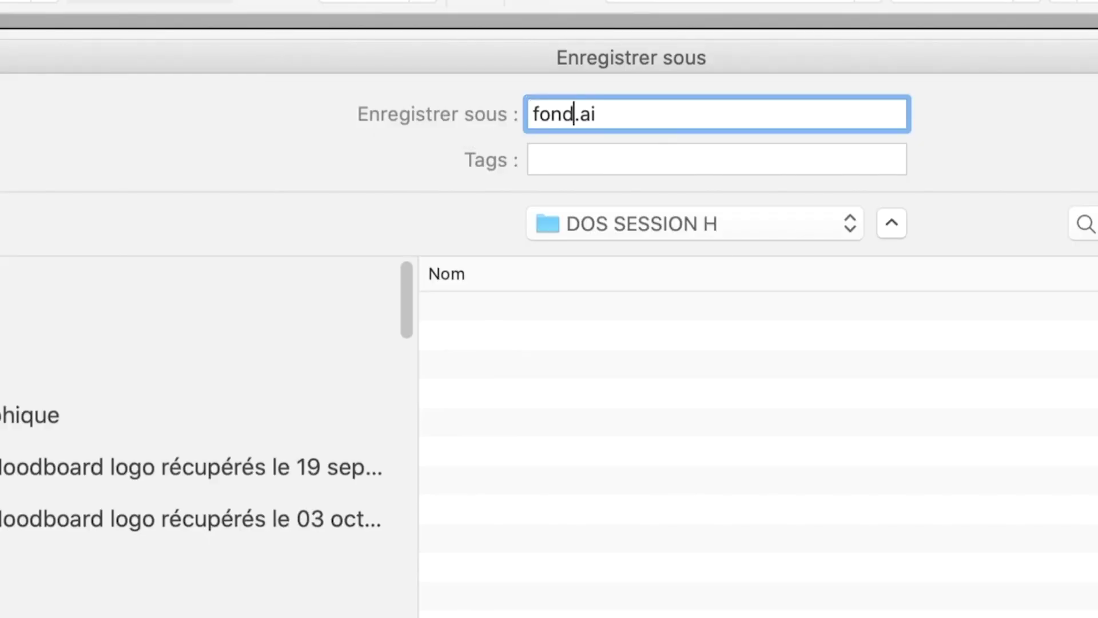
type("s multipels -")
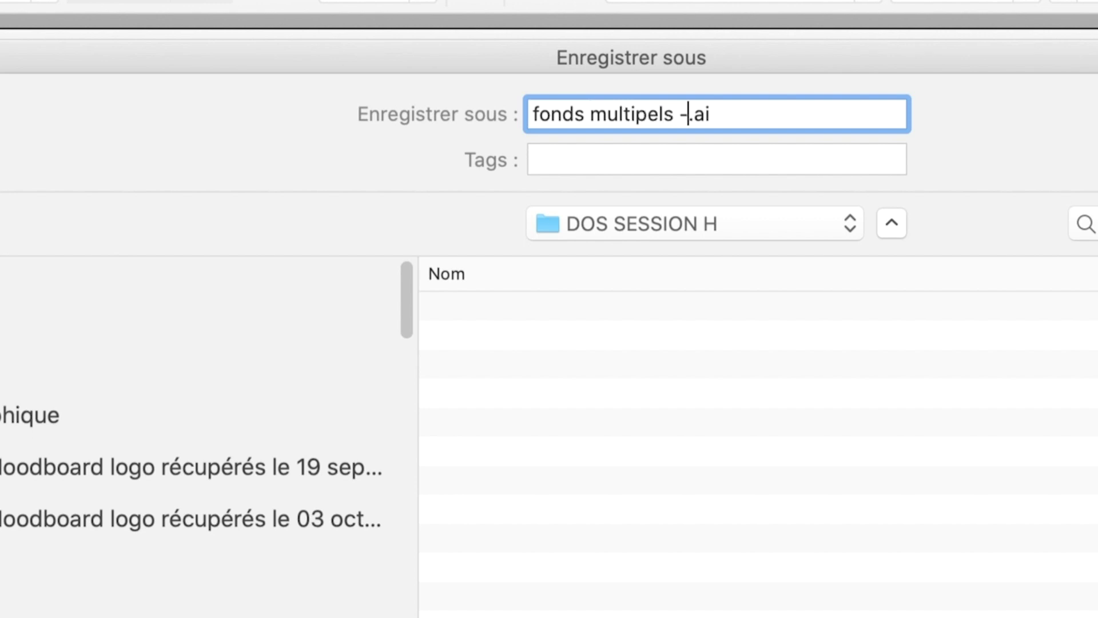
type(" 01")
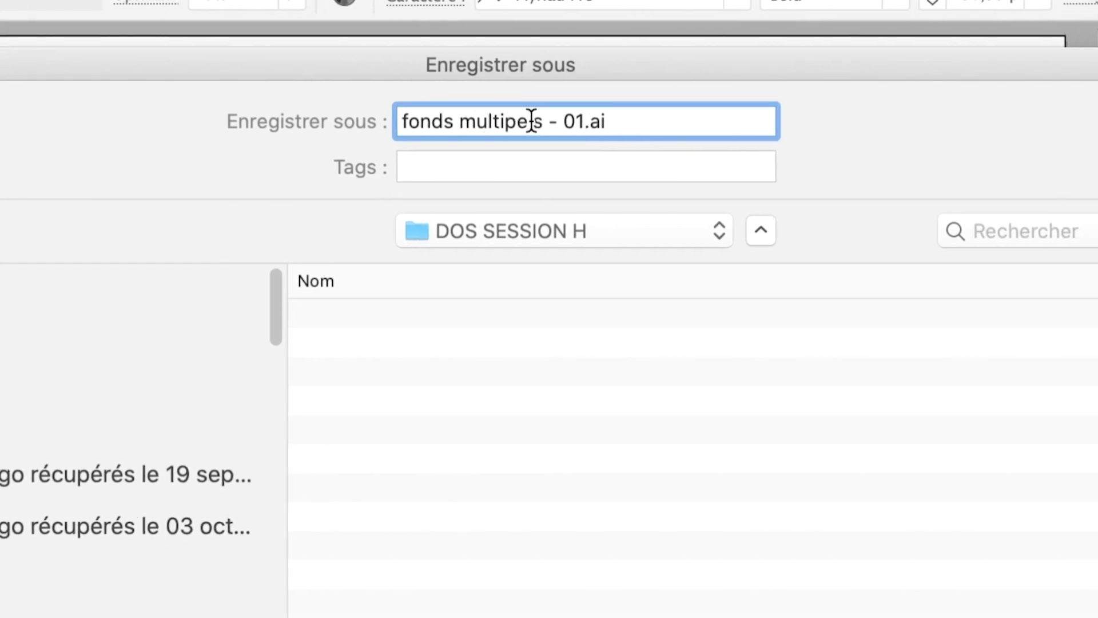
left_click(664, 117)
key("BackSpace")
key("BackSpace")
type("le")
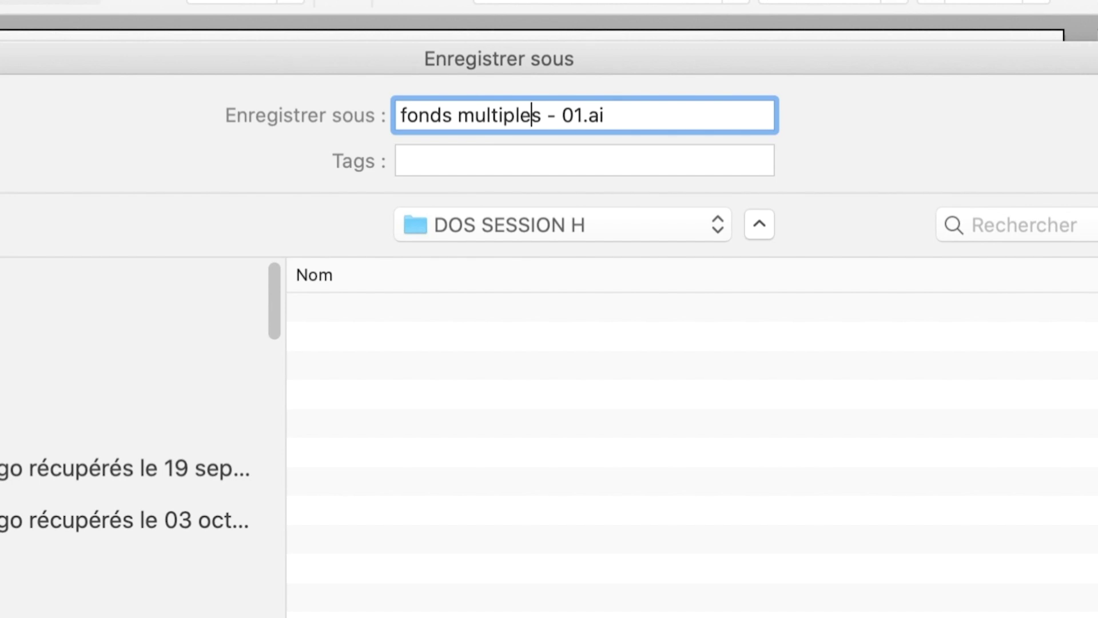
left_click(587, 116)
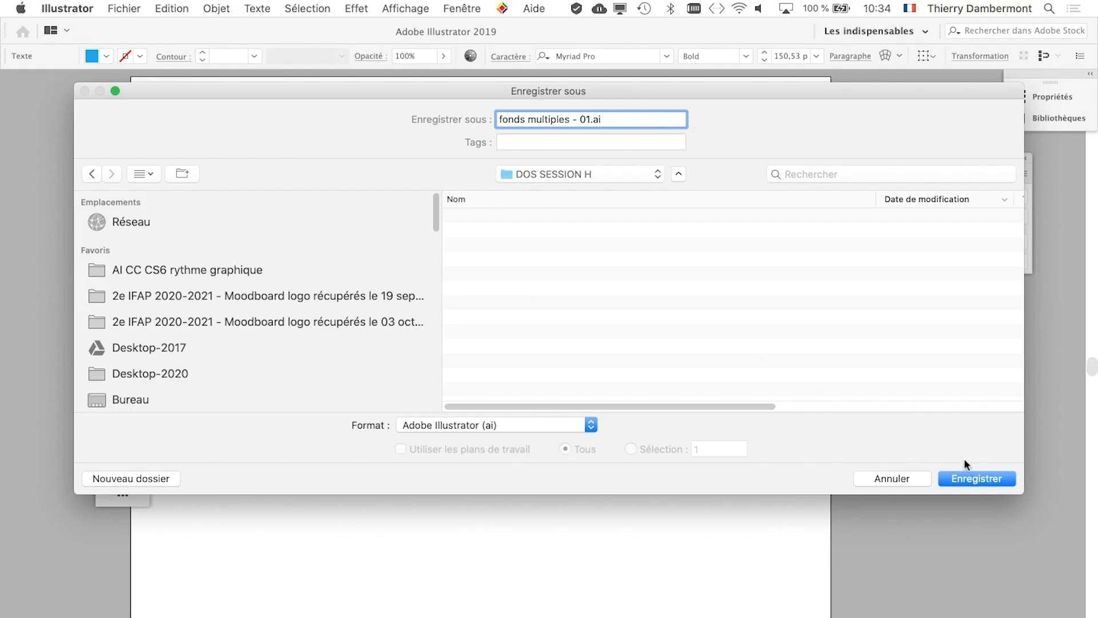
left_click(979, 477)
left_click(841, 540)
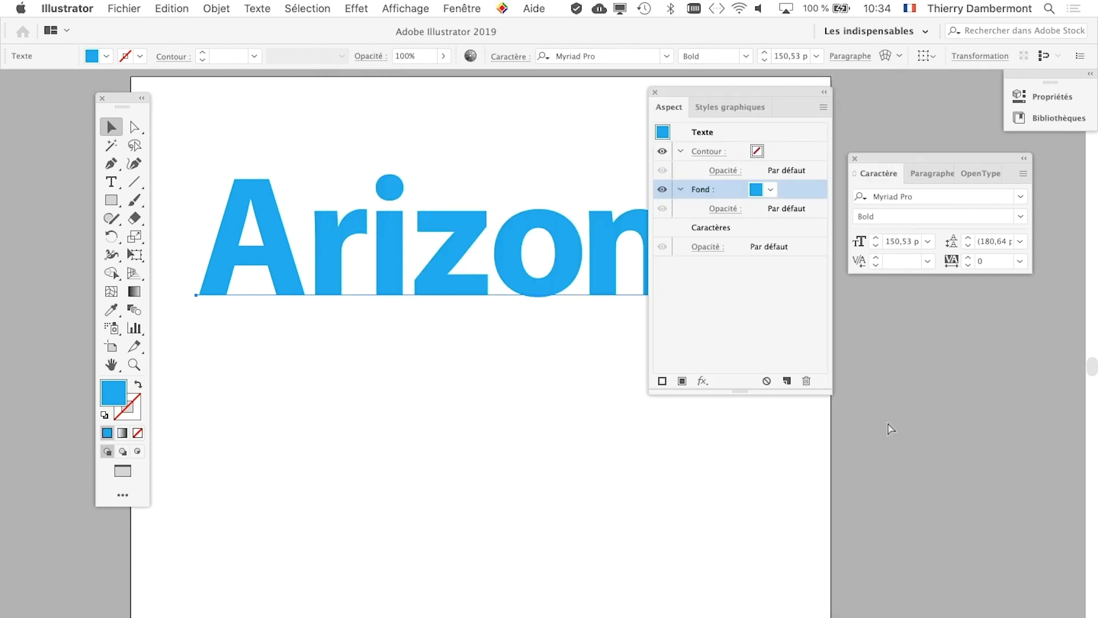
Duplicate the cyan fill and set the copy to Magenta CMJN beneath it.
left_click_drag(721, 89, 669, 98)
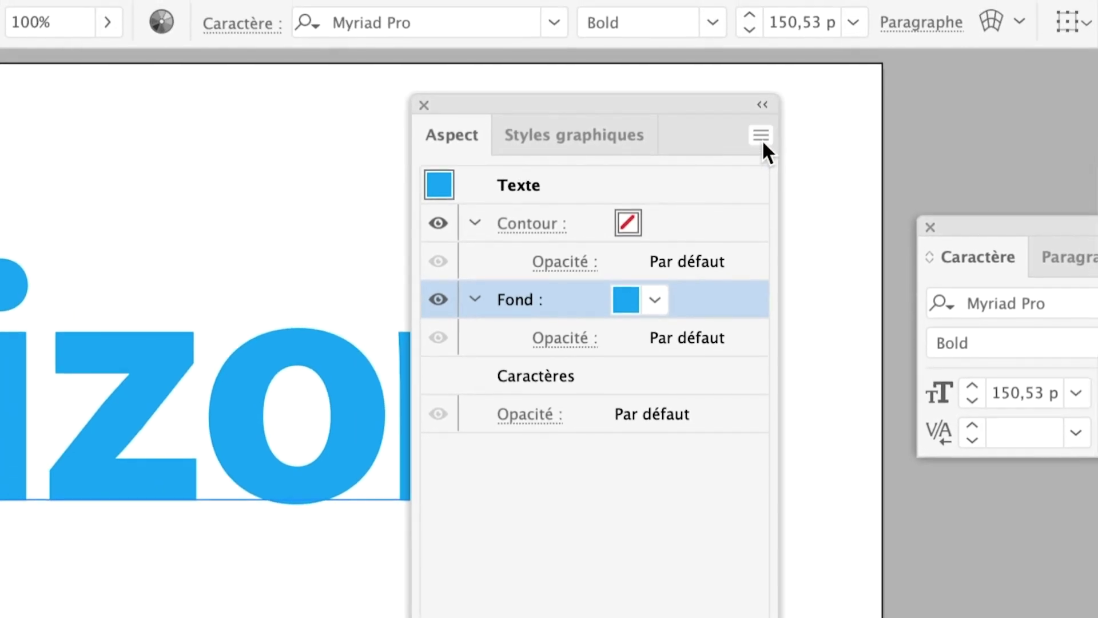
left_click(761, 136)
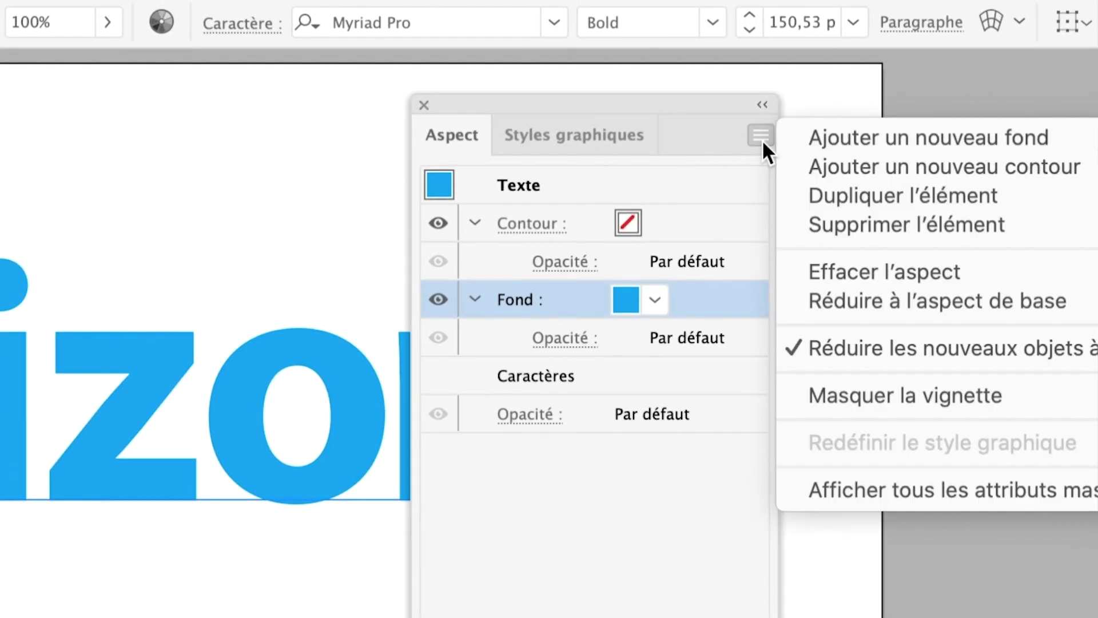
left_click(762, 139)
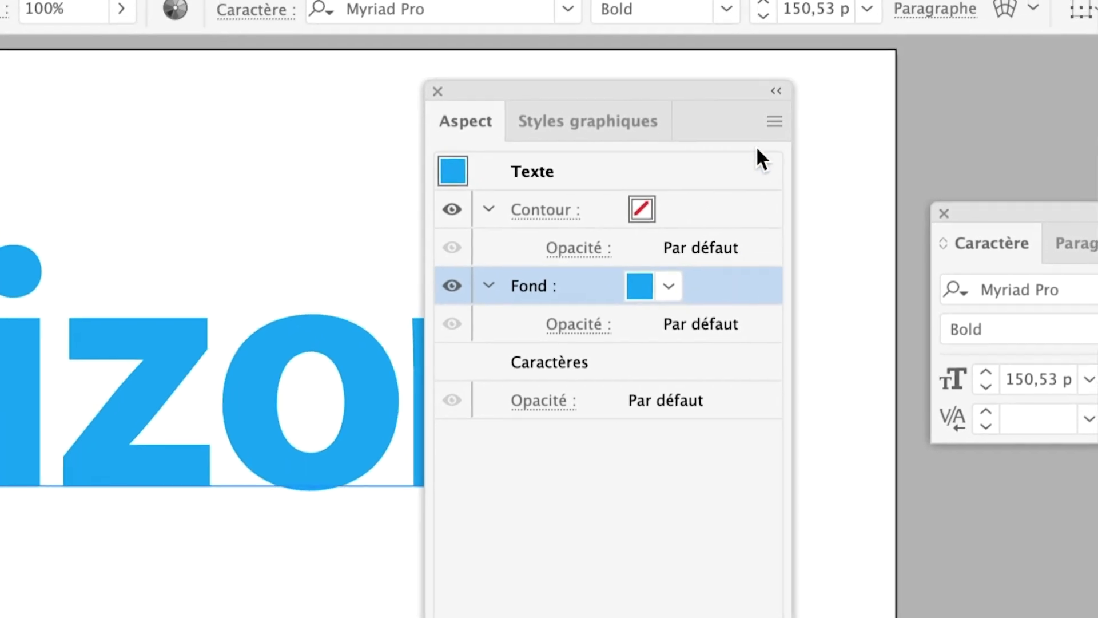
left_click(758, 139)
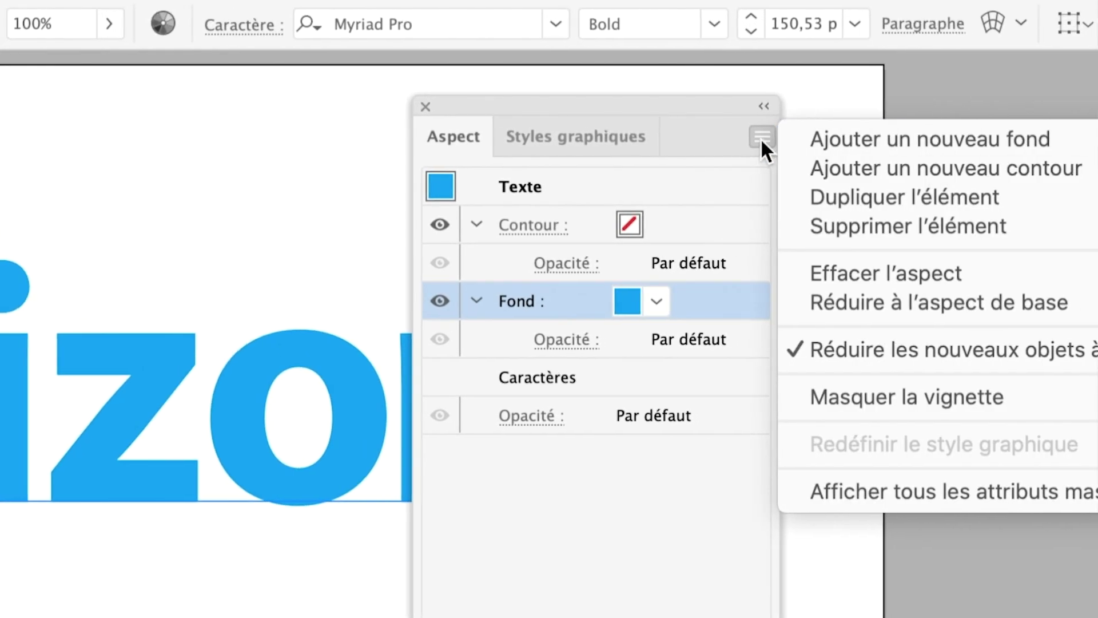
left_click(760, 138)
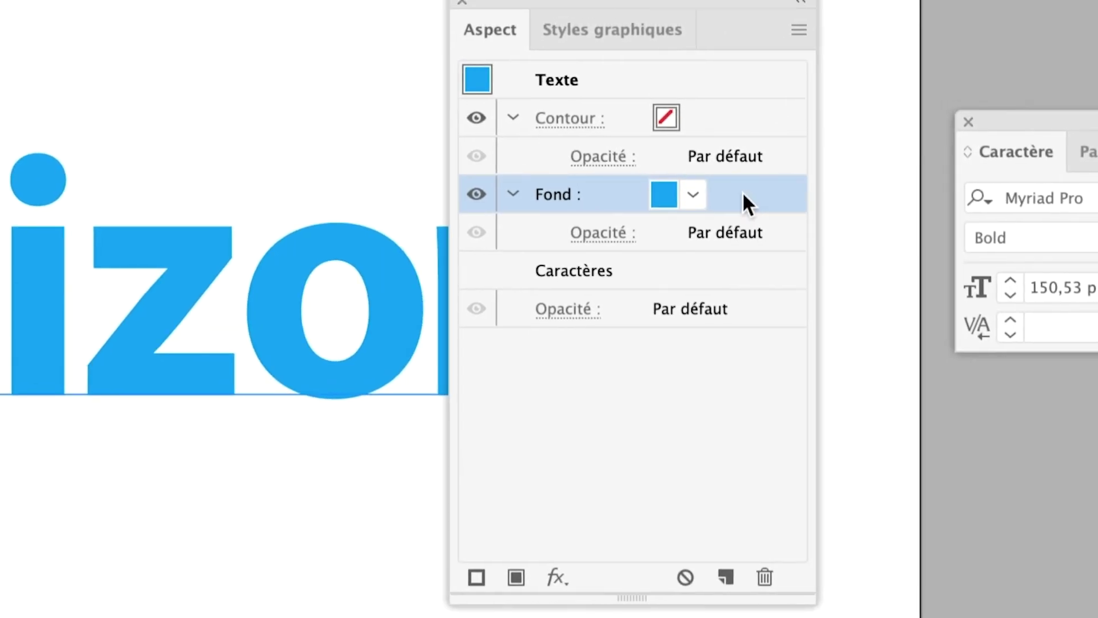
left_click_drag(743, 191, 738, 325)
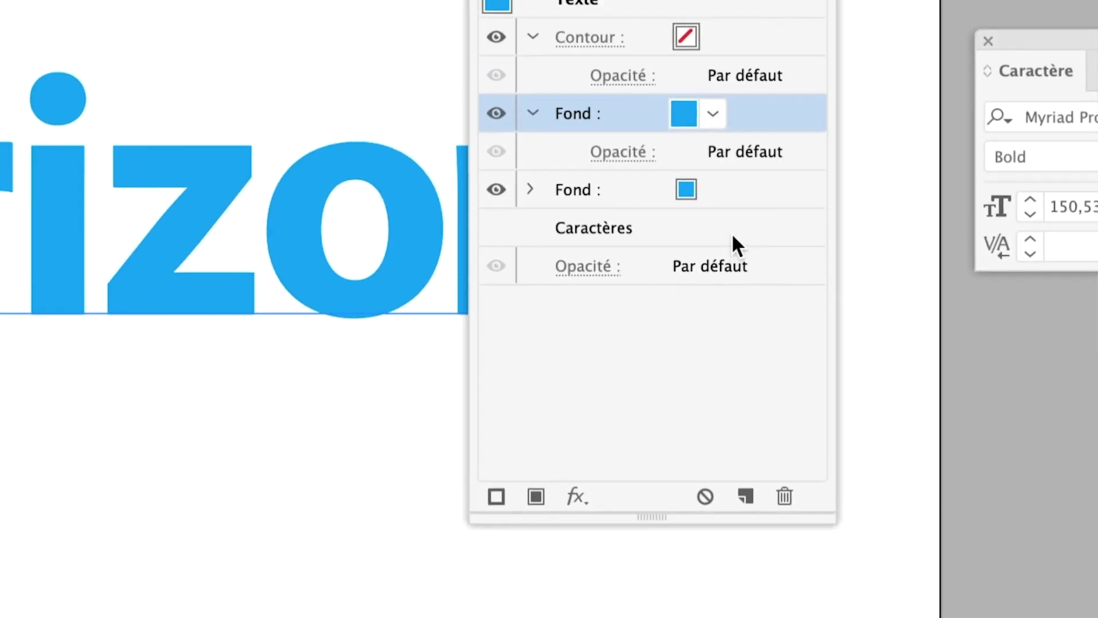
left_click(729, 216)
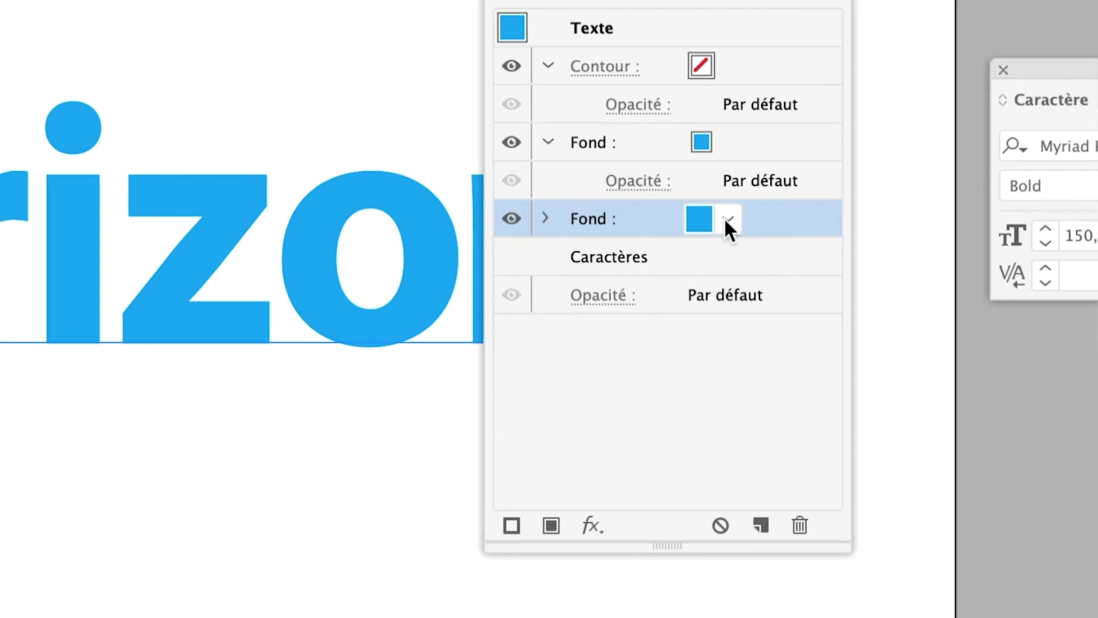
left_click(722, 223)
left_click(671, 244)
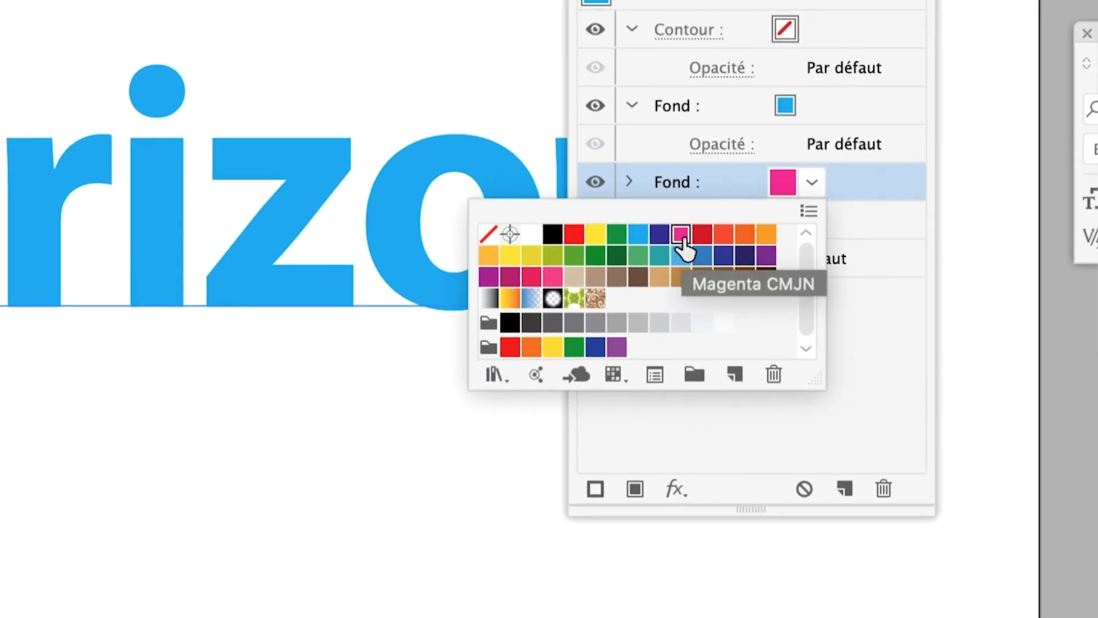
left_click(748, 228)
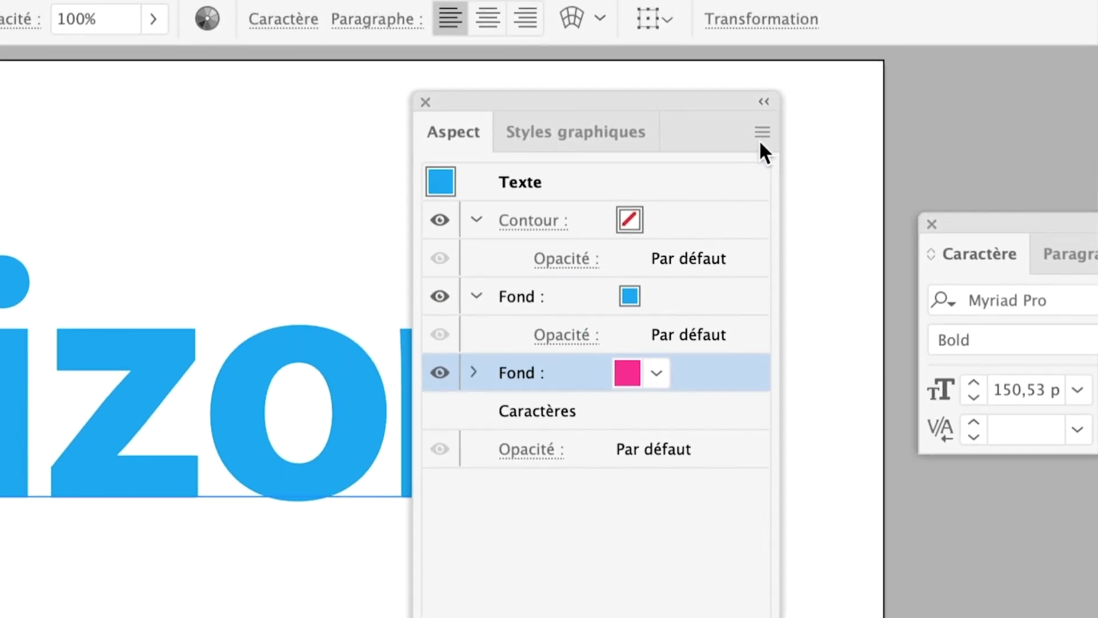
left_click(762, 136)
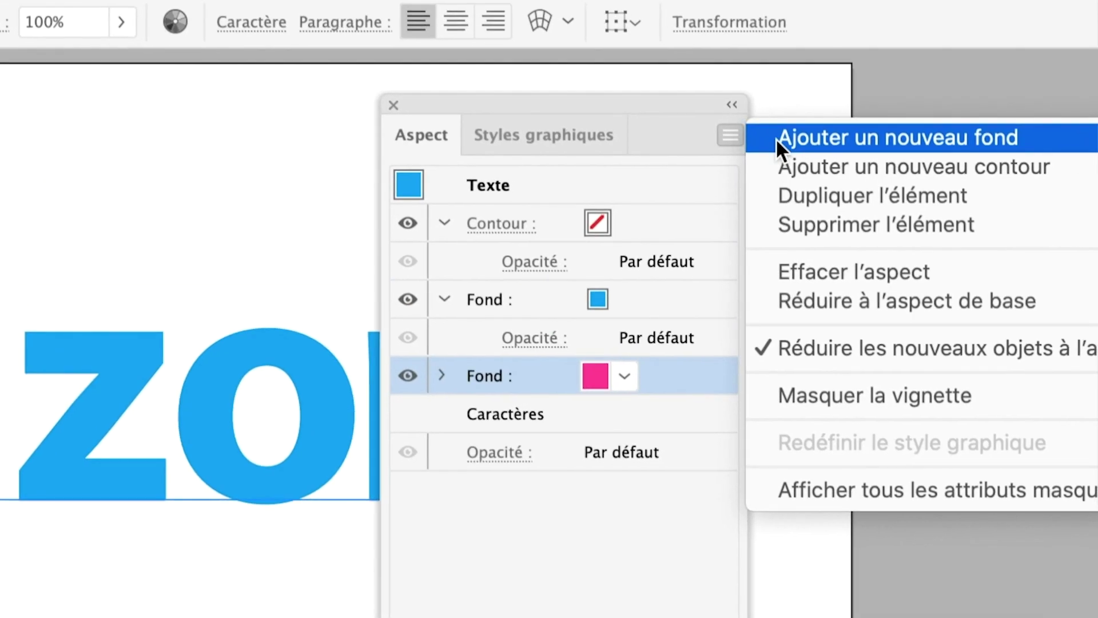
Add a third, yellow fill beneath the magenta fill in Arizona's appearance.
left_click(776, 139)
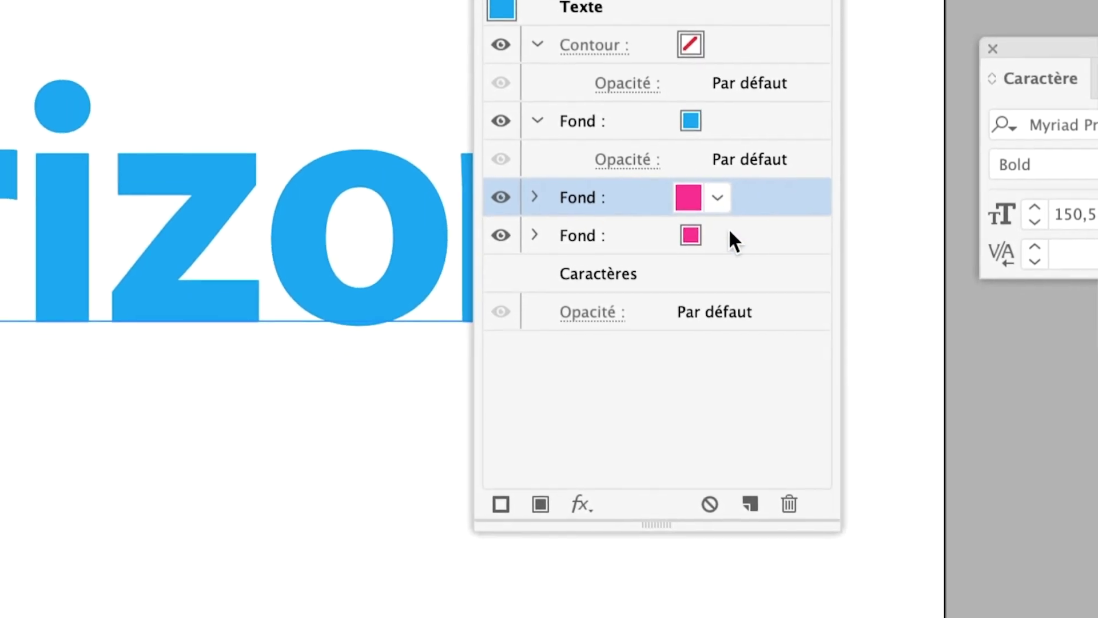
left_click(730, 232)
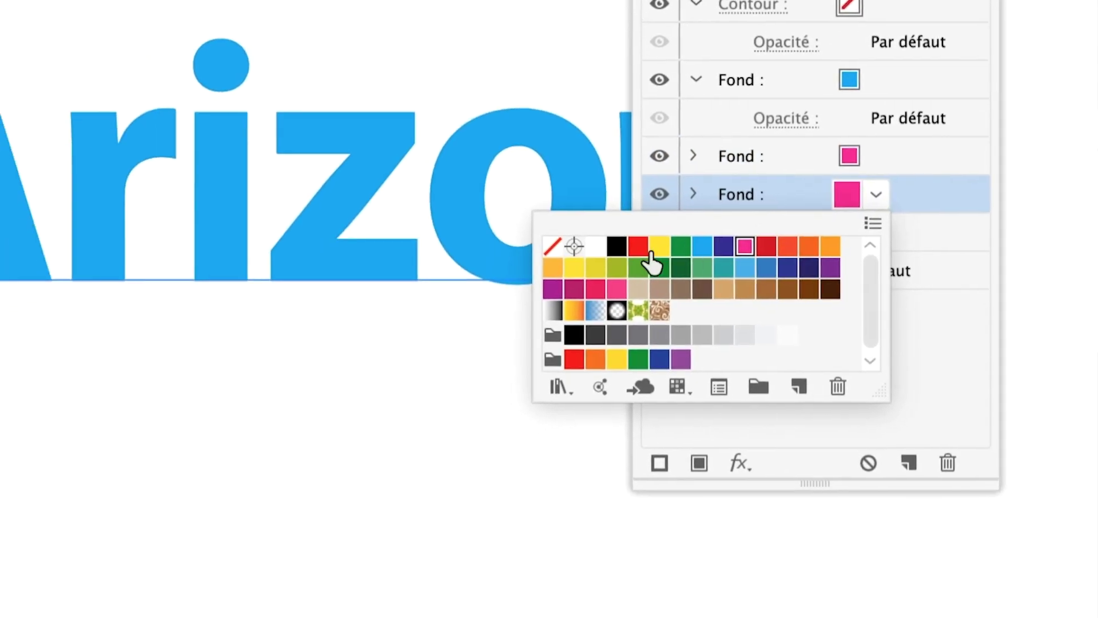
left_click(653, 251)
left_click(870, 200)
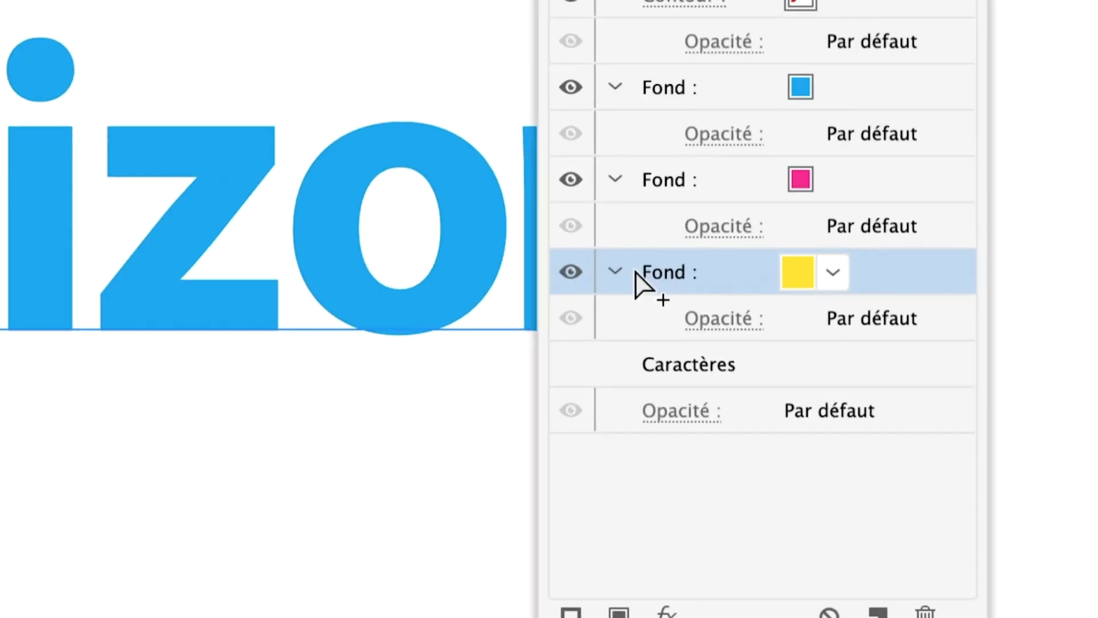
left_click(629, 270)
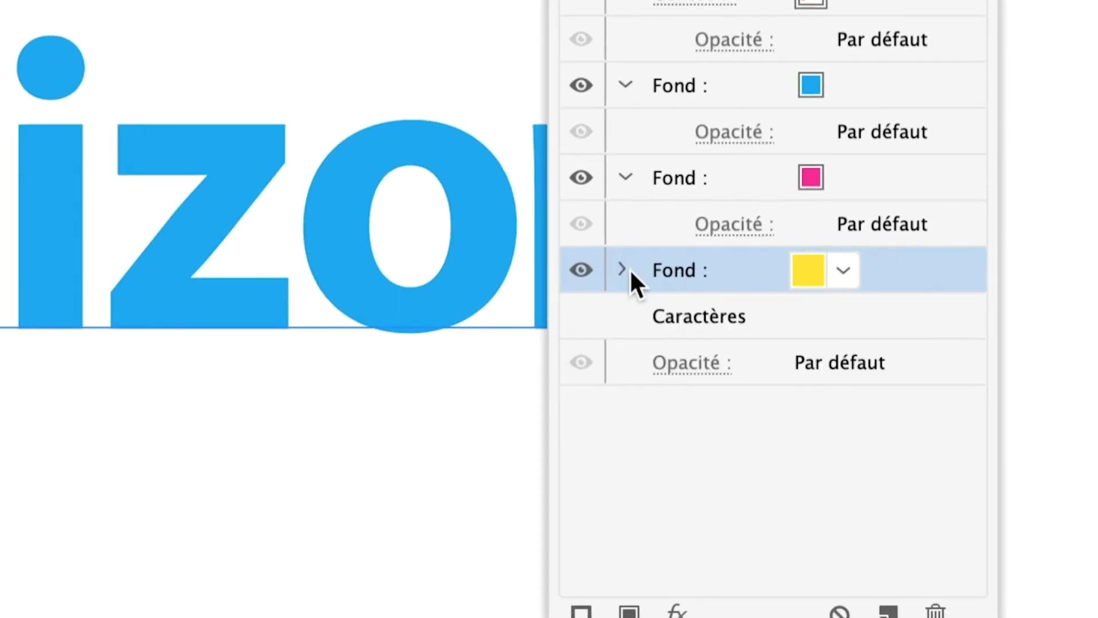
left_click(629, 245)
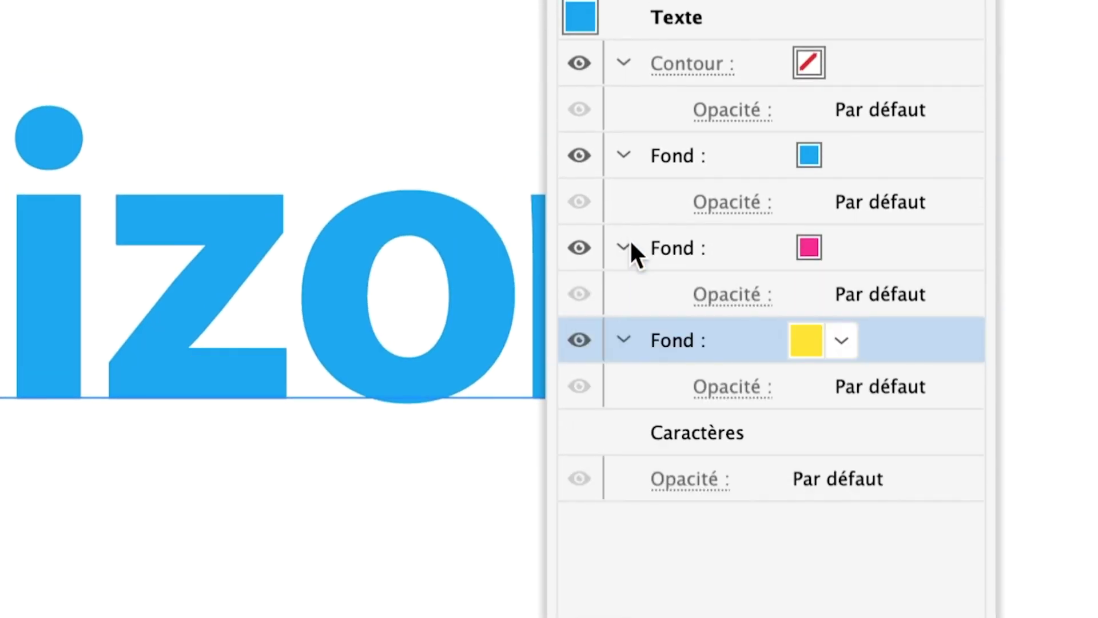
left_click(630, 215)
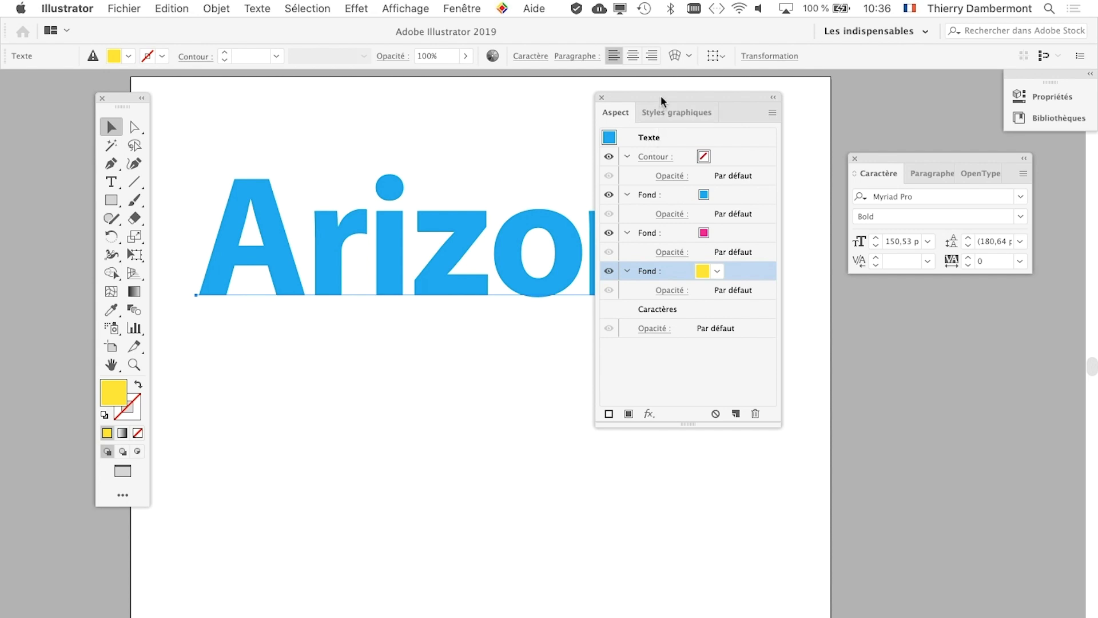
Move the Appearance and Character panels aside toward the right screen edge.
mouse_move(661, 95)
left_mouse_down()
mouse_move(714, 124)
mouse_move(719, 107)
mouse_move(777, 99)
left_mouse_up()
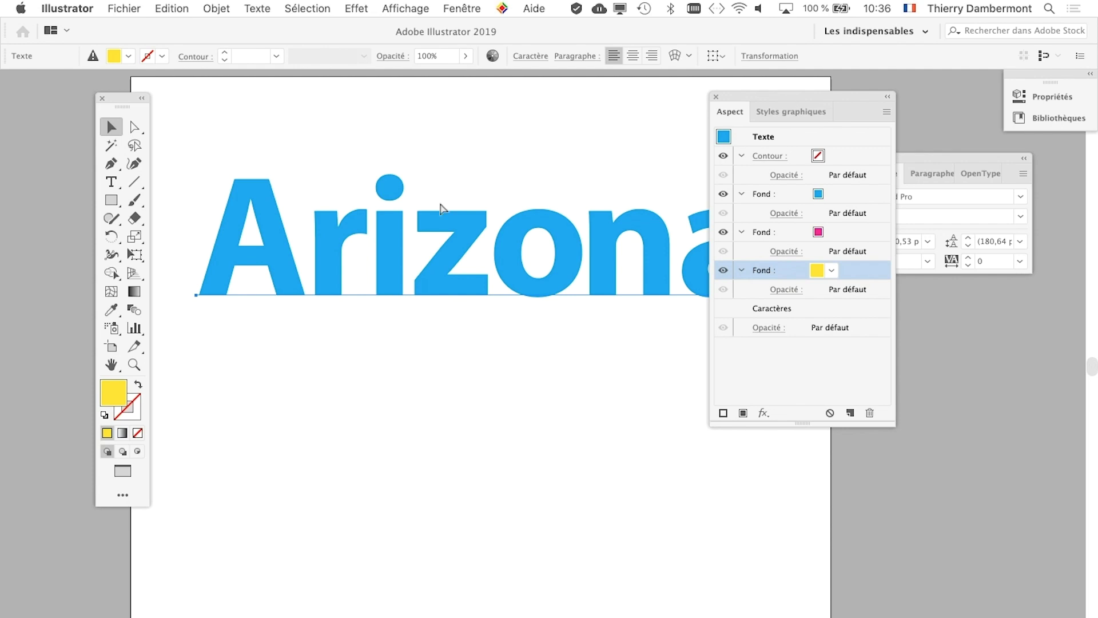
left_click(908, 154)
left_click_drag(931, 160, 1058, 184)
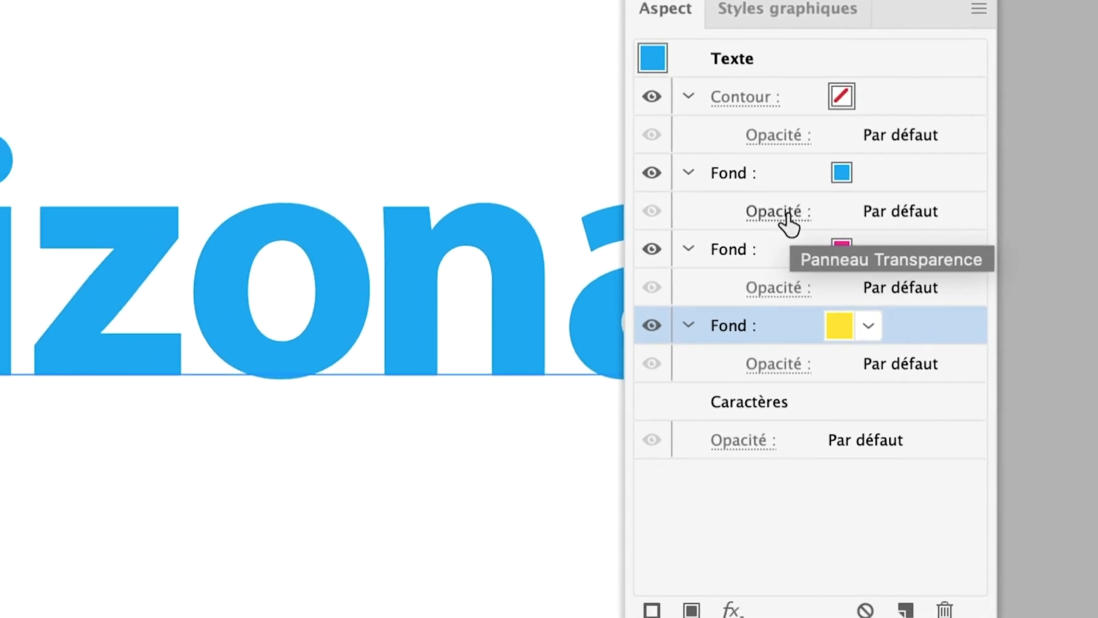
Set the blue fill's blend mode to Produit at 100%, turning Arizona deep indigo.
left_click(788, 215)
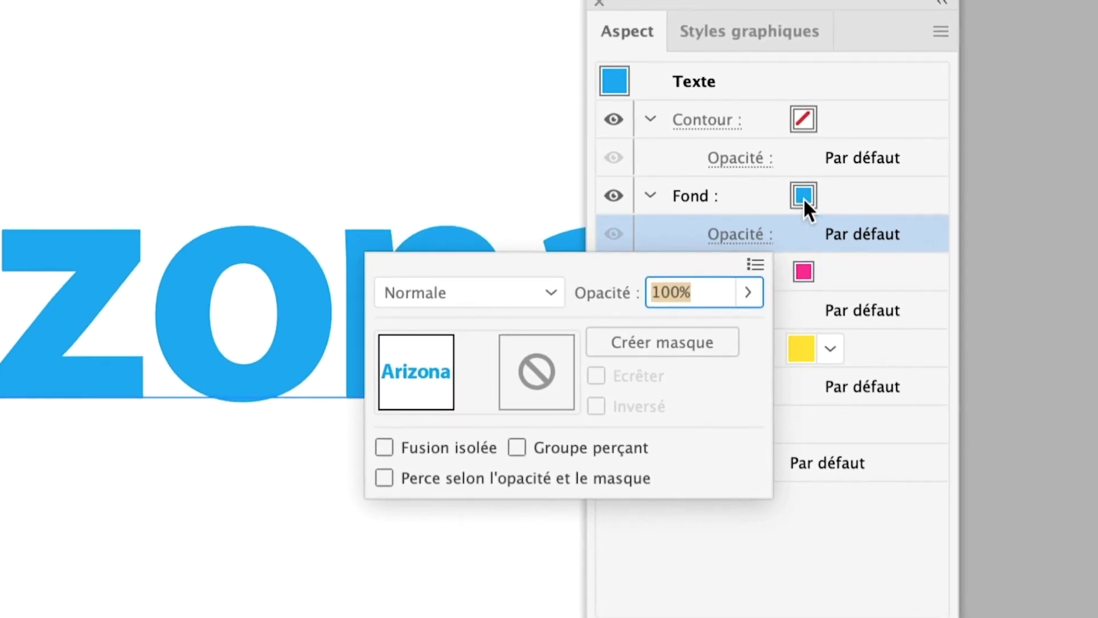
left_click(804, 208)
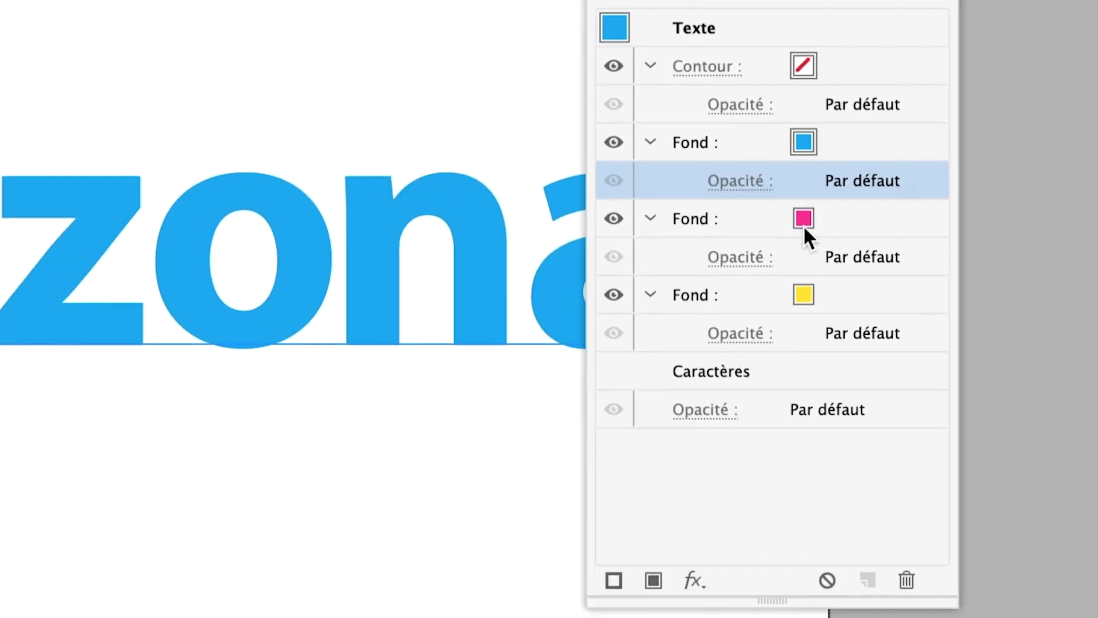
left_click(741, 226)
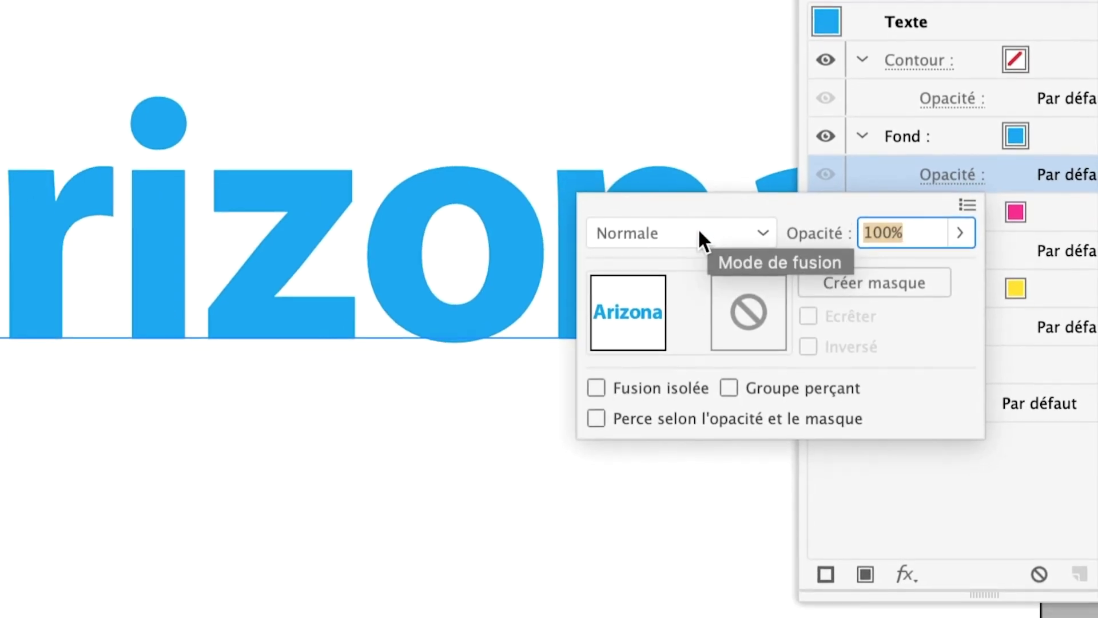
left_click(629, 259)
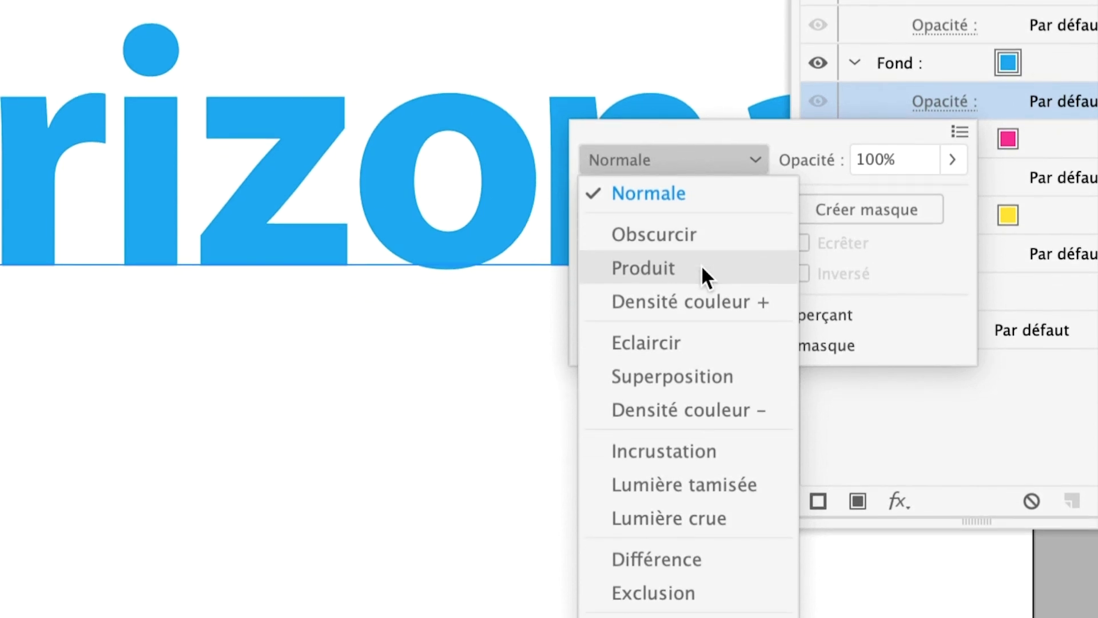
left_click(701, 265)
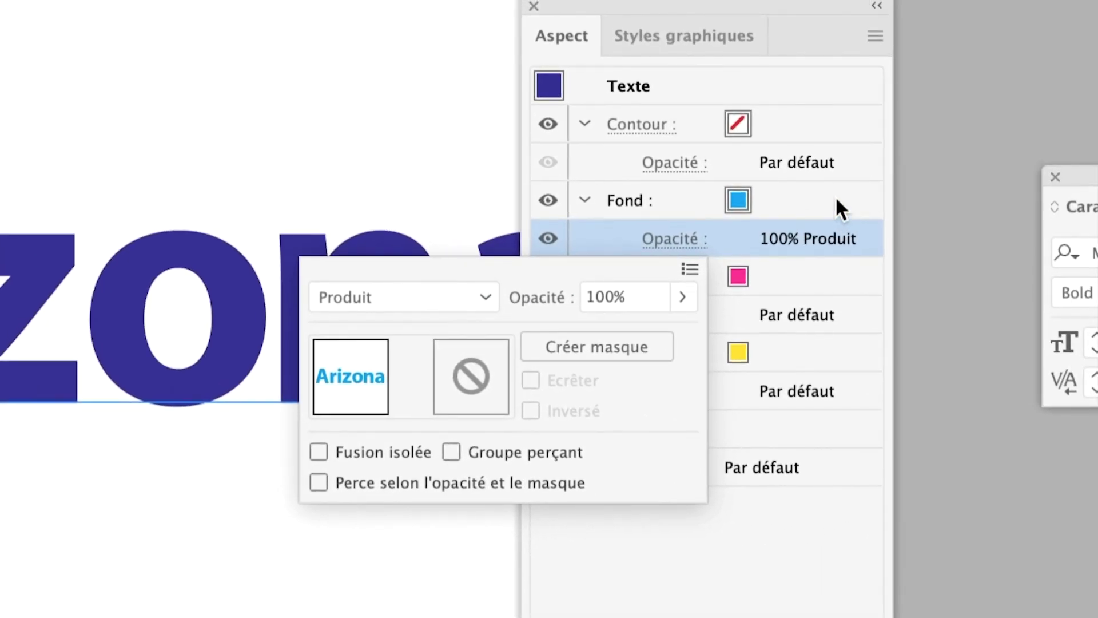
left_click(835, 196)
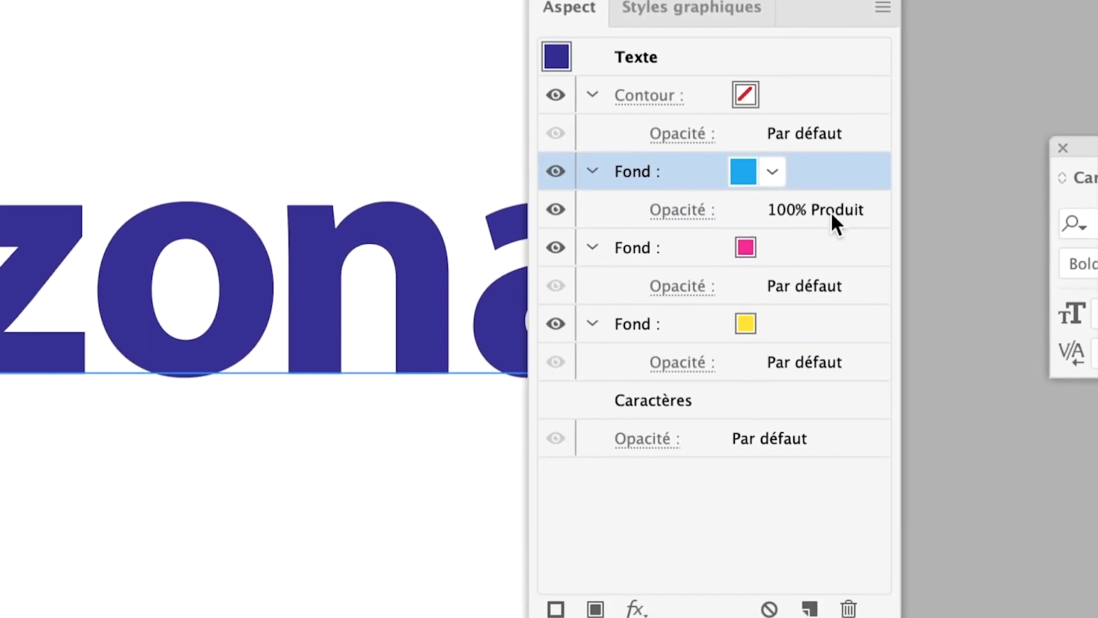
left_click(830, 222)
left_click(824, 147)
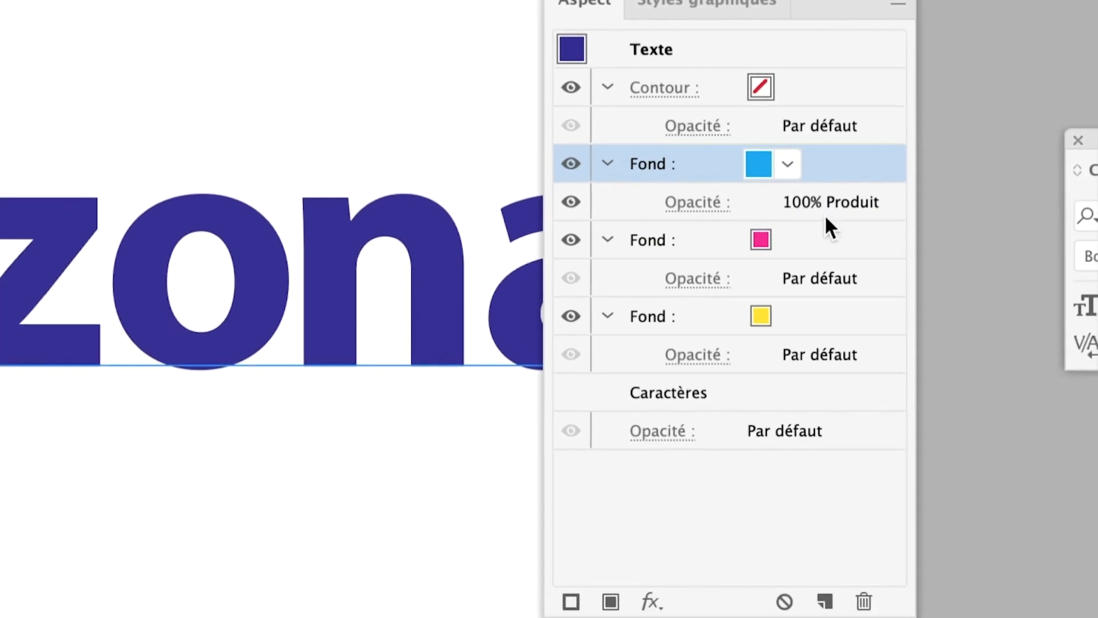
left_click(822, 222)
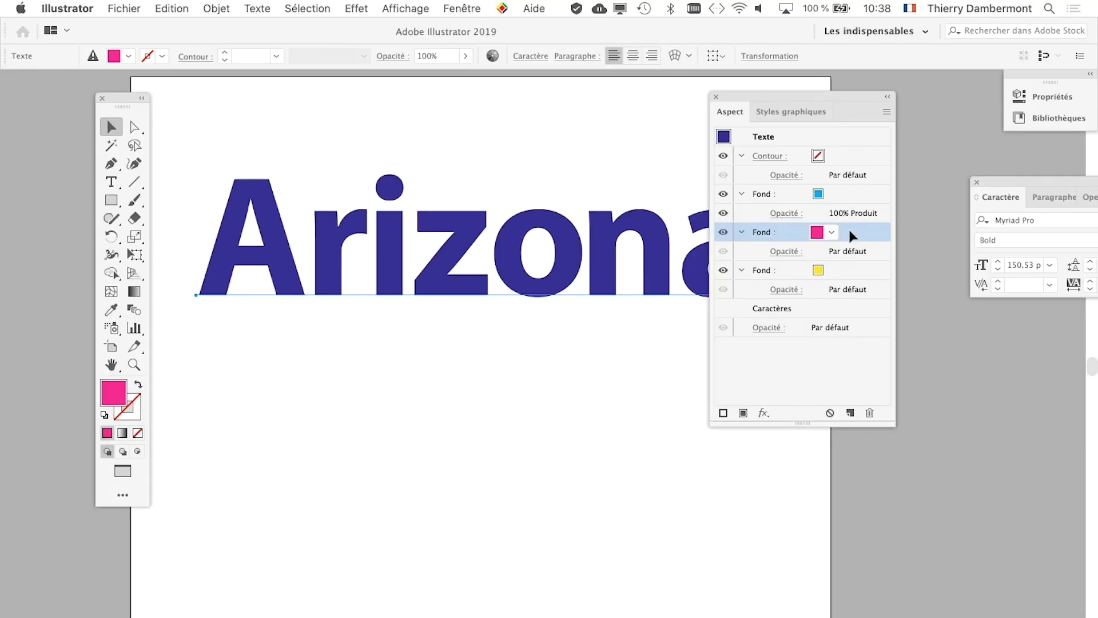
Save a copy as 'fonds multiples - 02.ai' by changing the version number from 01 to 02.
left_click(167, 9)
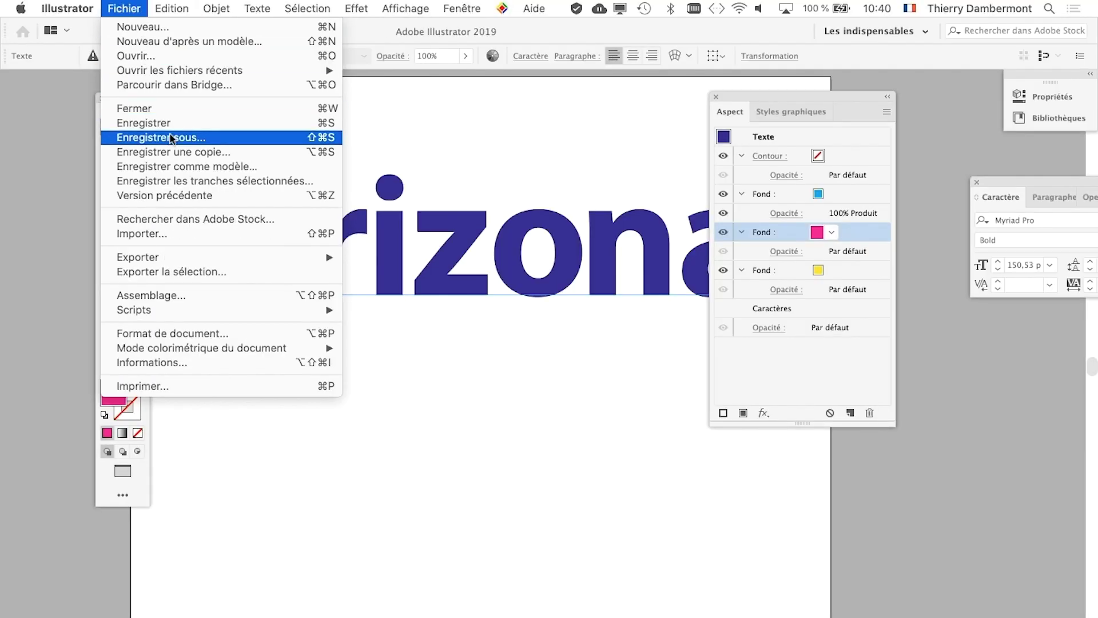
left_click(170, 133)
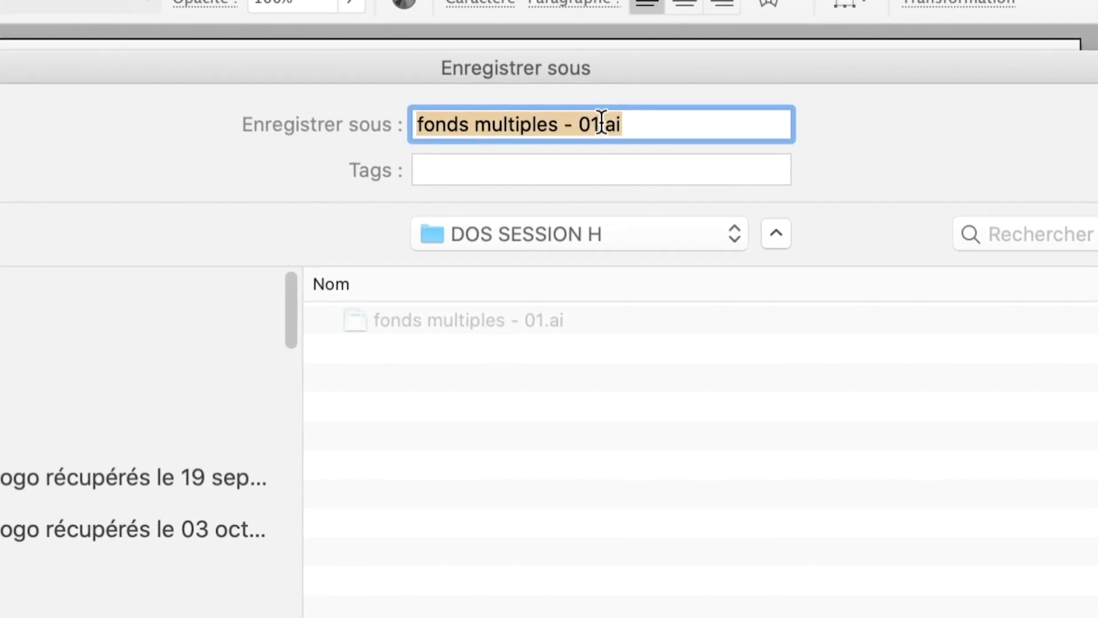
left_click(562, 115)
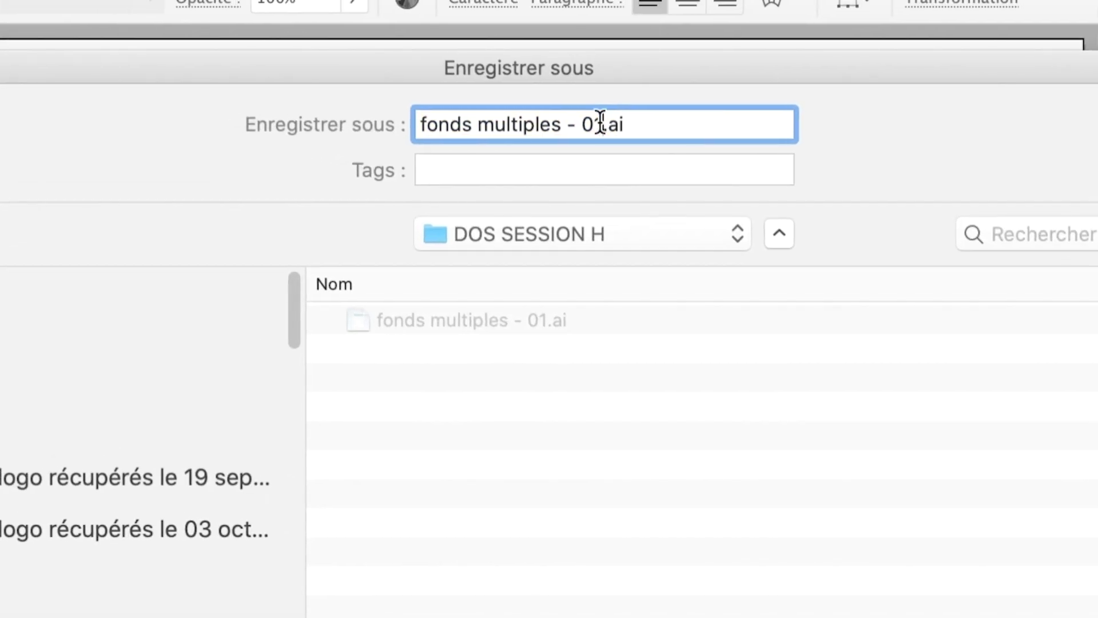
key("shift+Left")
type("2")
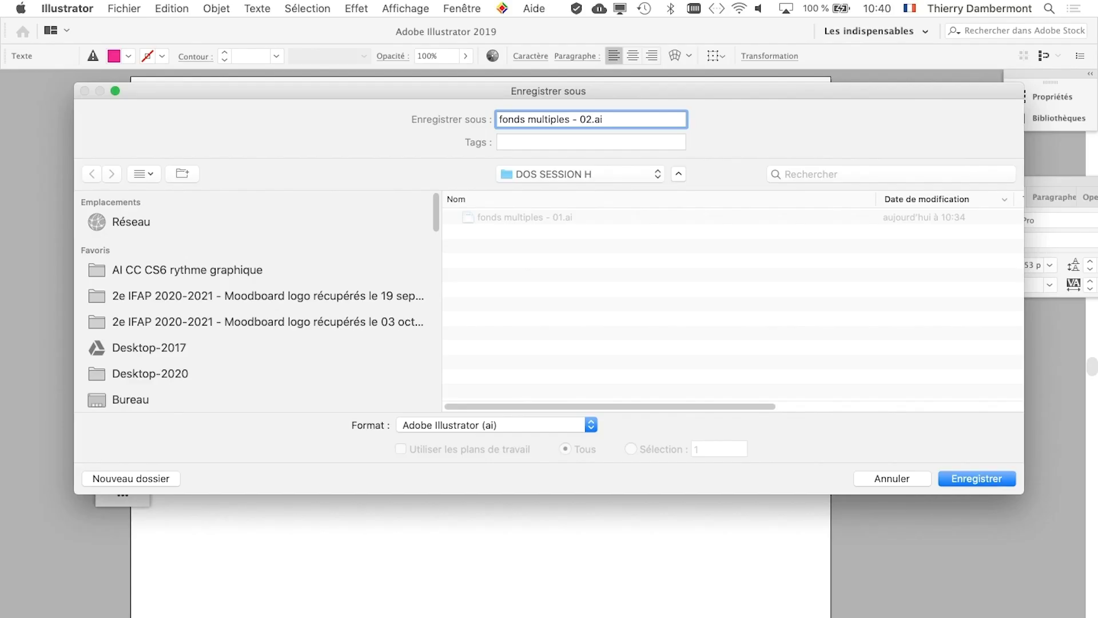
key("Return")
key("Return")
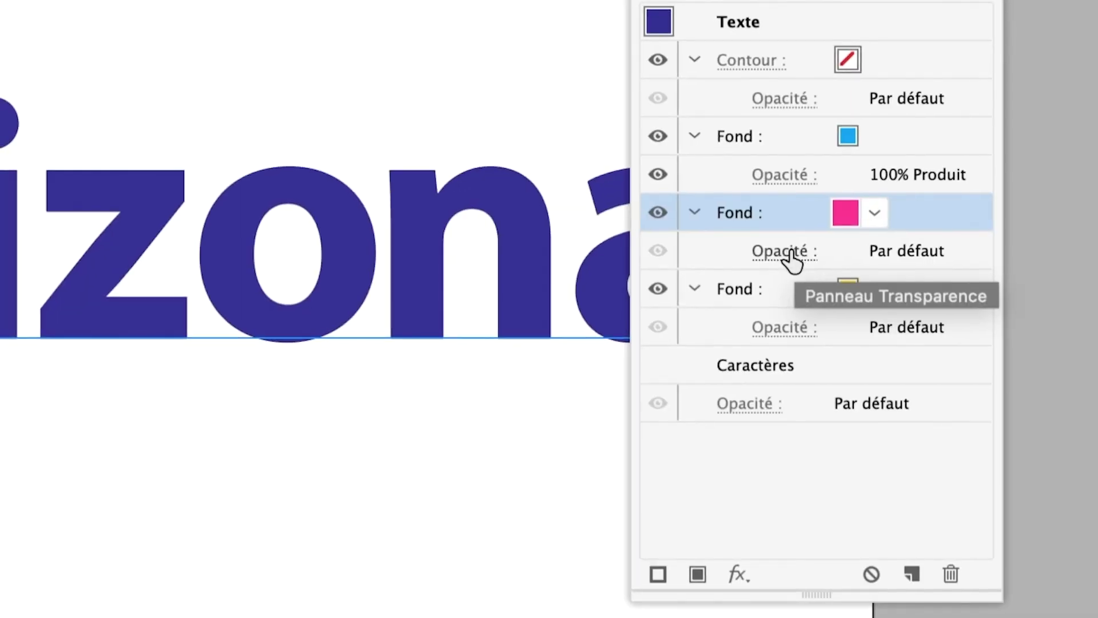
Switch the pink fill's blend mode to Produit, darkening Arizona to near black.
left_click(788, 253)
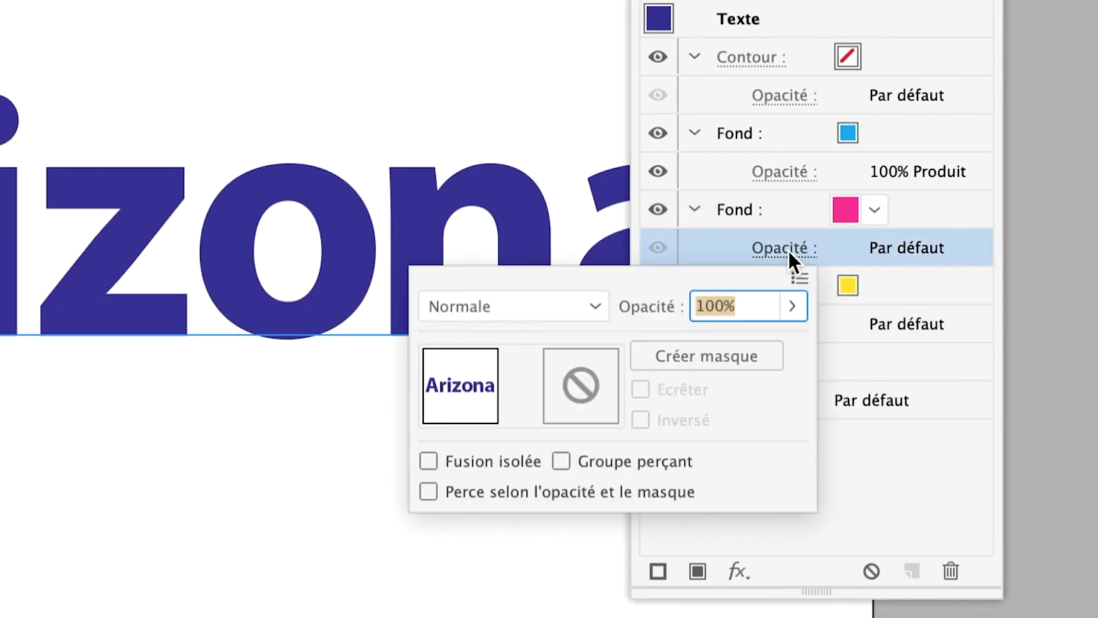
key("Escape")
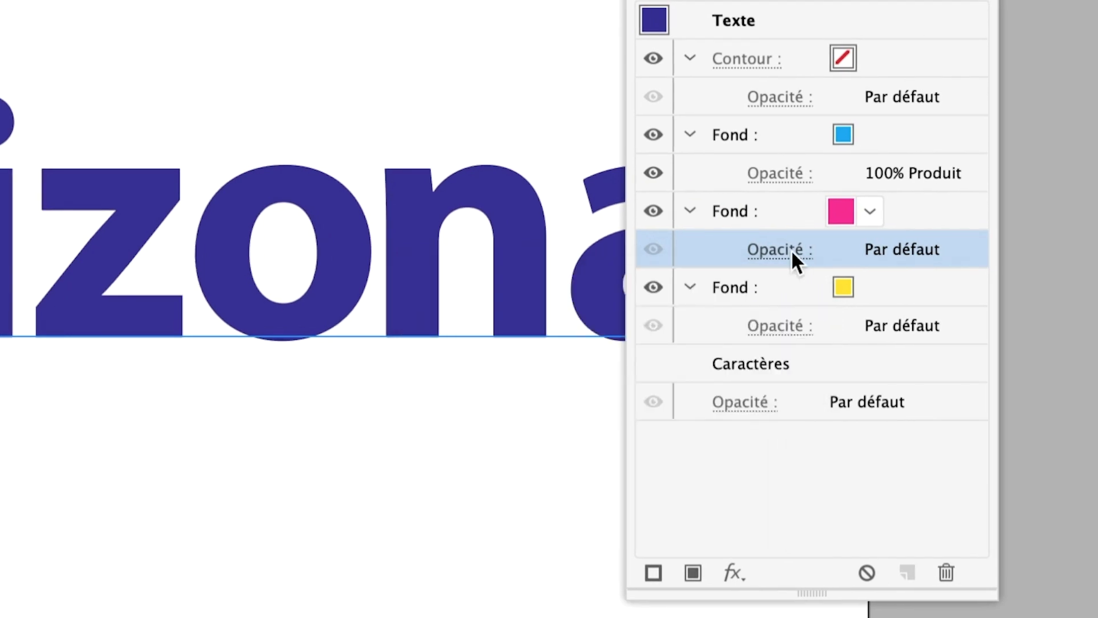
left_click(791, 249)
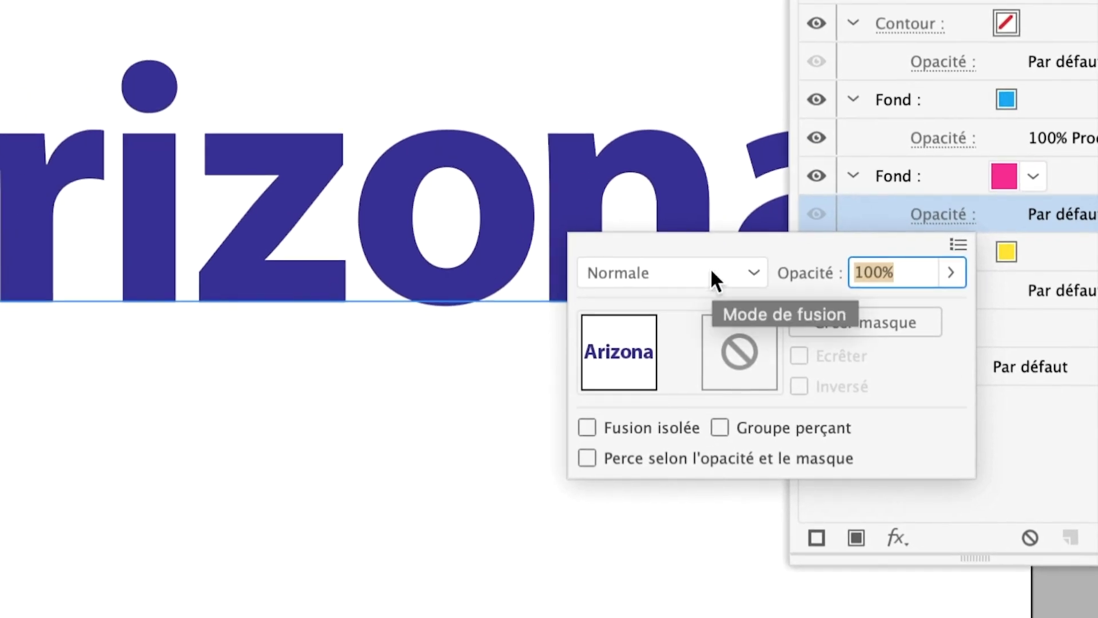
left_click(710, 267)
left_click(708, 311)
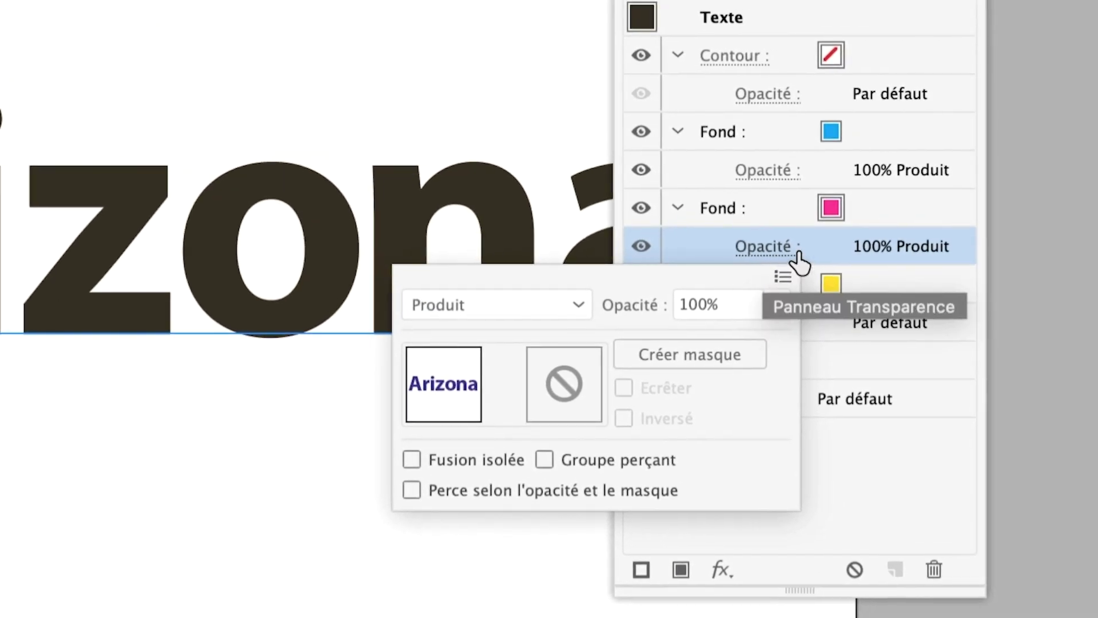
left_click(797, 254)
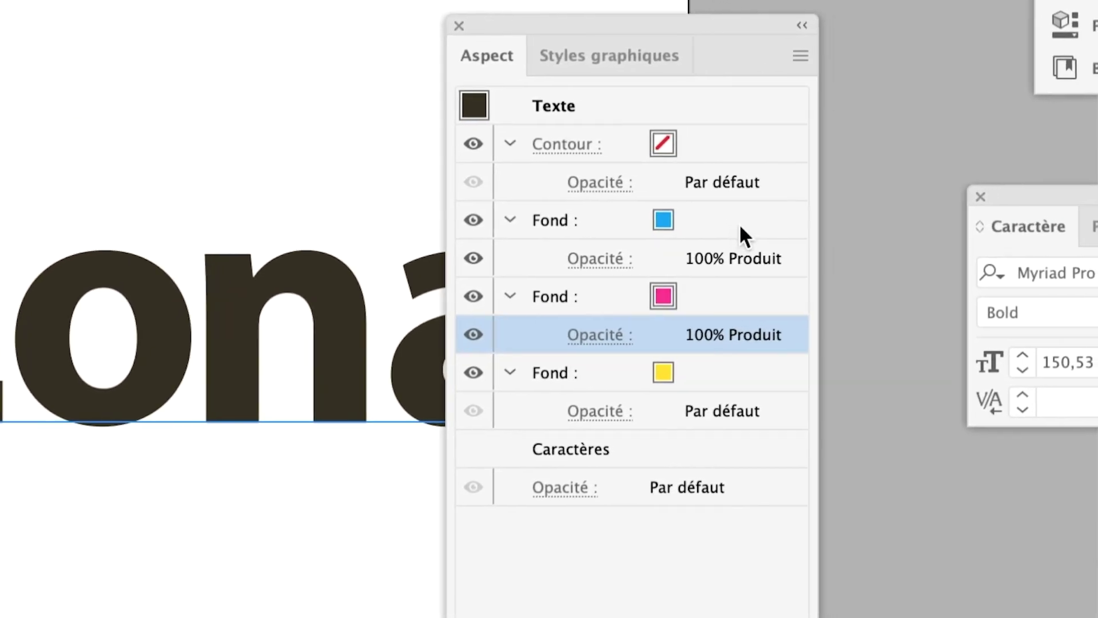
left_click(739, 223)
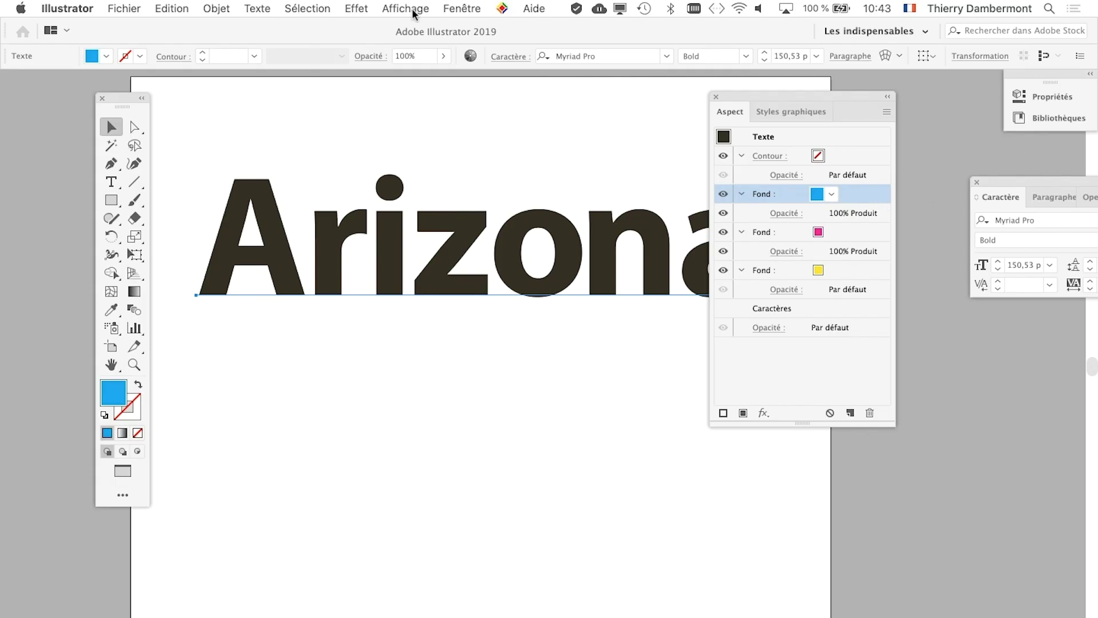
Give the blue Fond a Transformation effect with Déplacement -1,4111 mm horizontal, -1,0583 mm vertical.
left_click(357, 8)
mouse_move(257, 57)
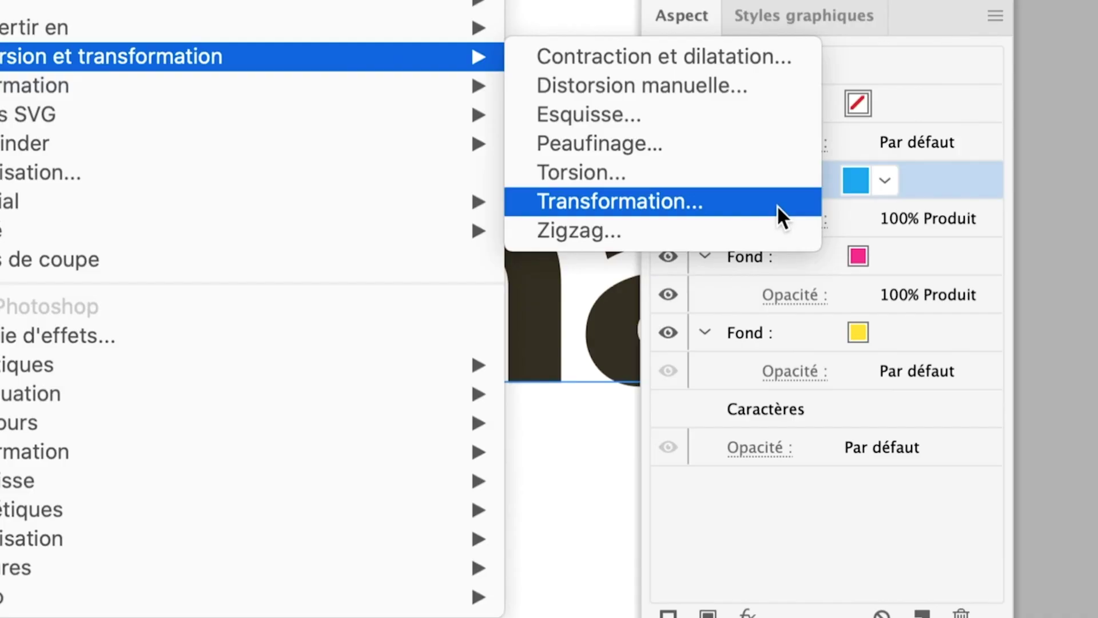
left_click(777, 204)
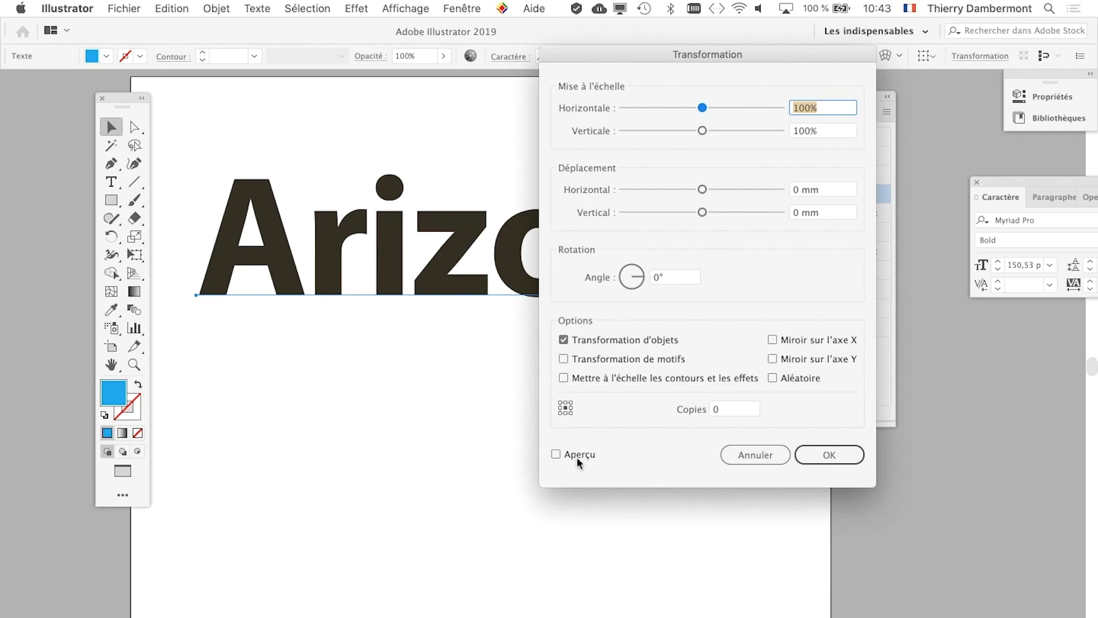
left_click(577, 453)
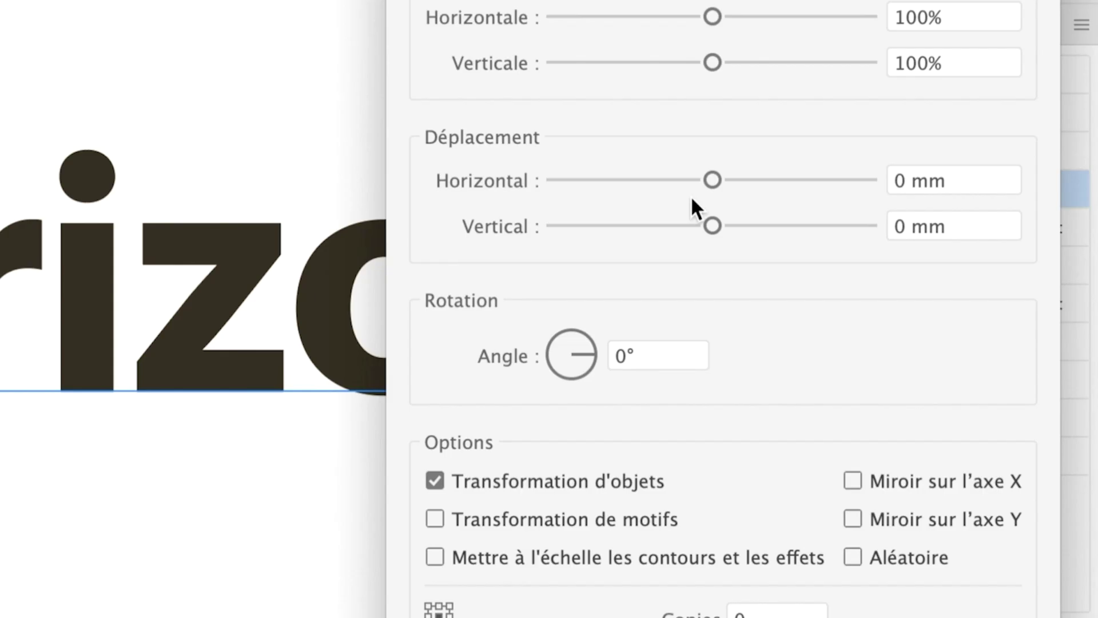
mouse_move(700, 190)
left_mouse_down()
mouse_move(698, 225)
mouse_move(695, 193)
left_mouse_up()
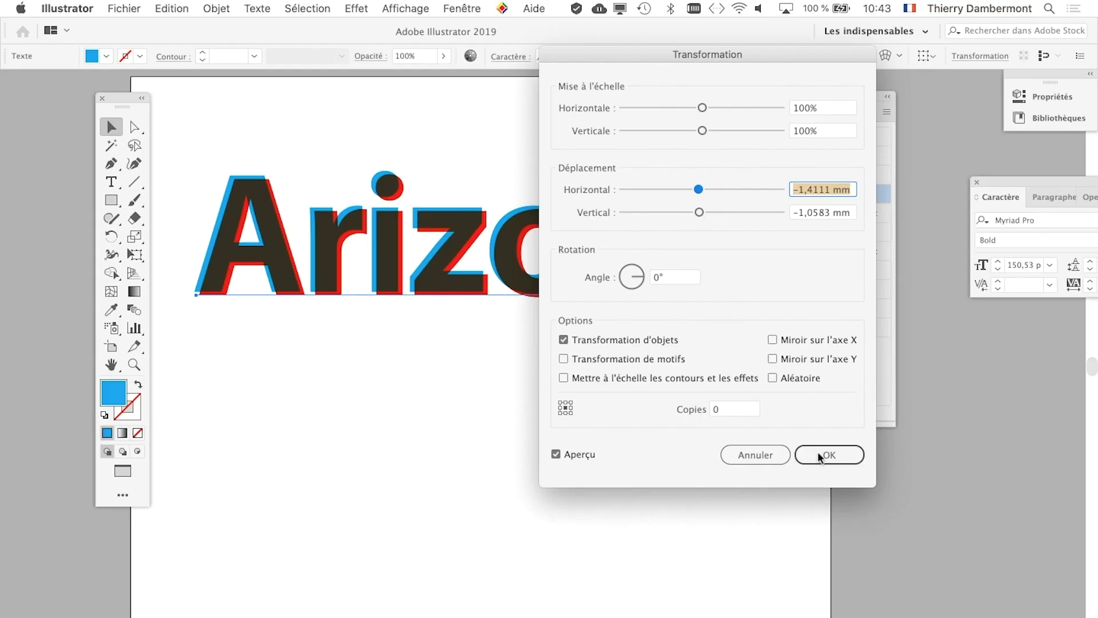
left_click(821, 456)
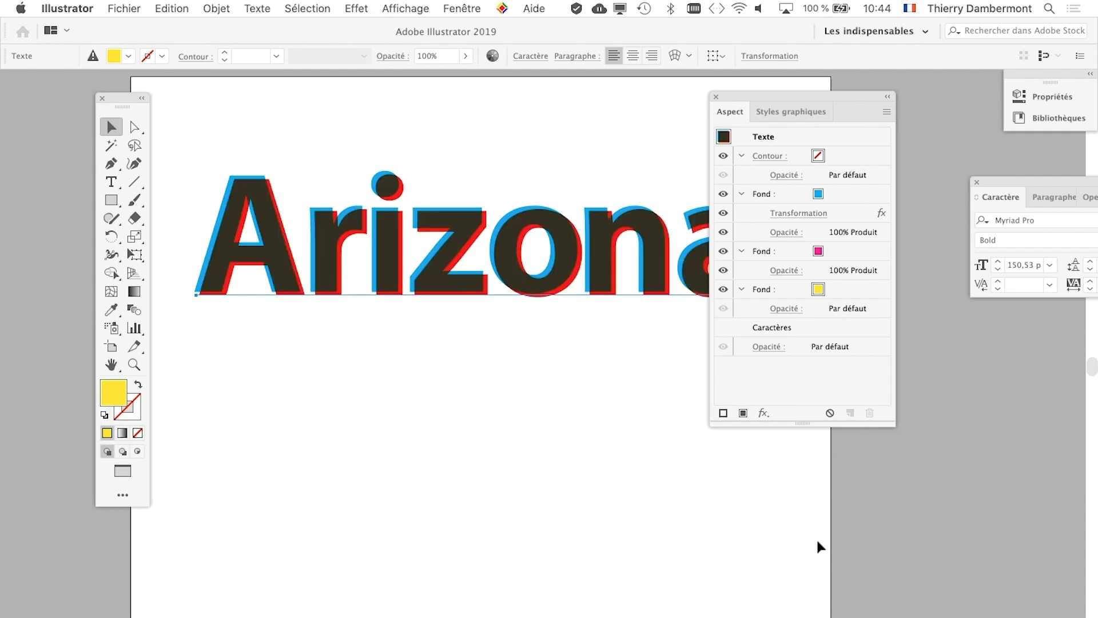
left_click_drag(566, 260, 566, 260)
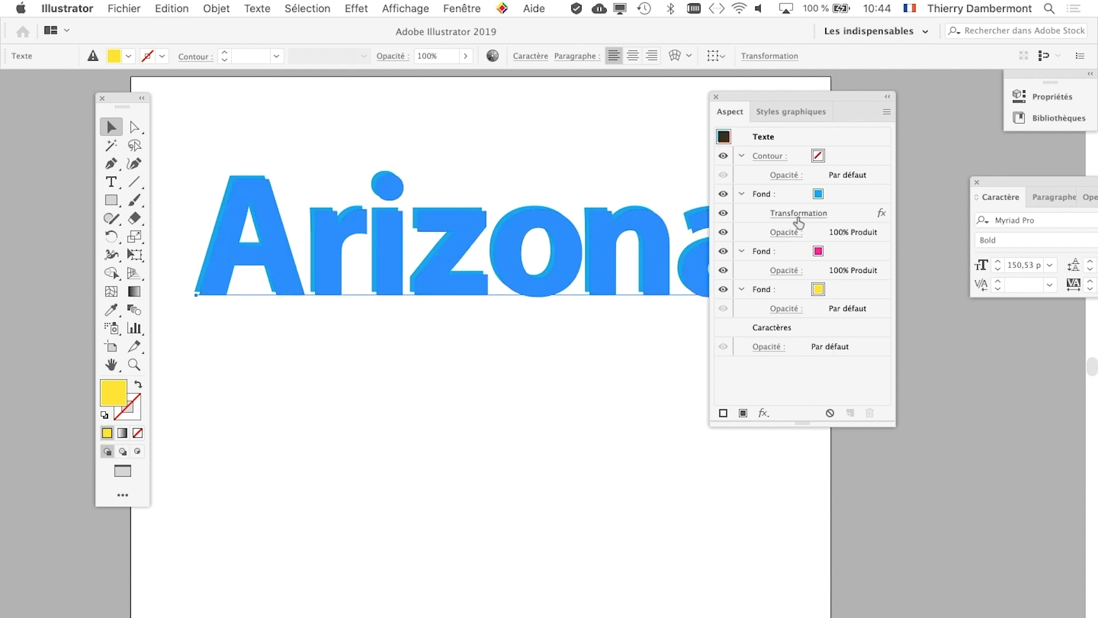
left_click_drag(800, 230, 801, 229)
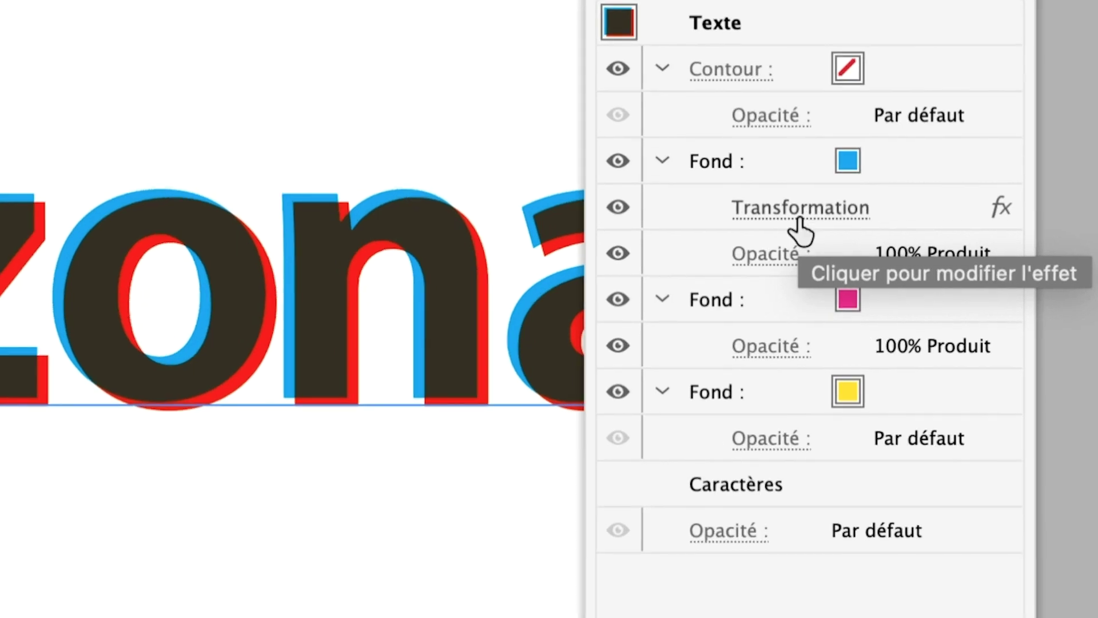
left_click(798, 213)
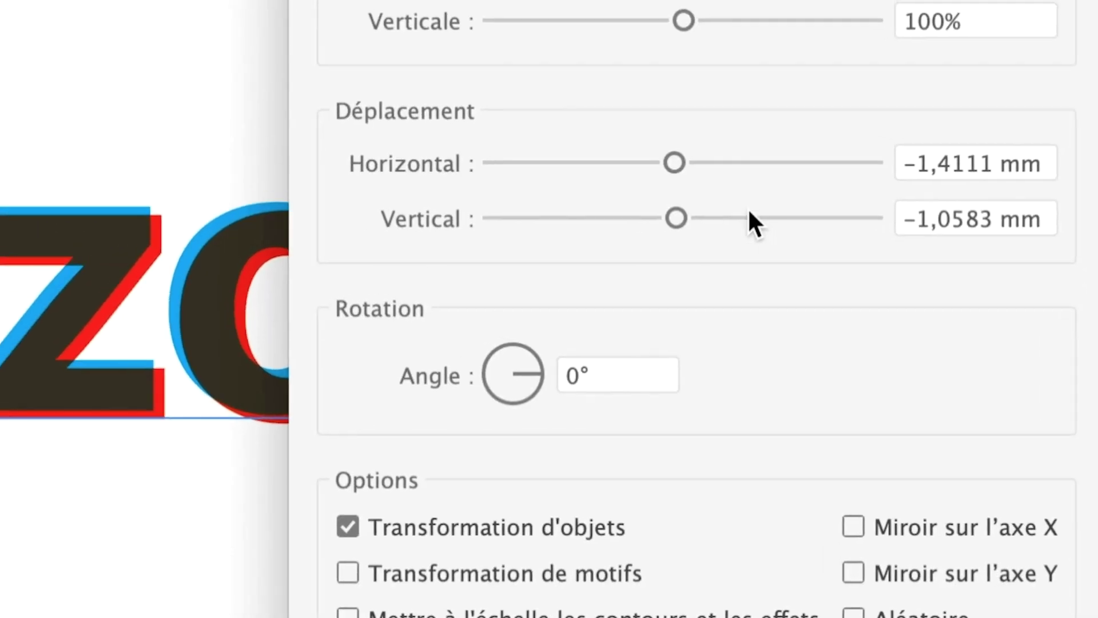
left_click_drag(723, 193, 720, 194)
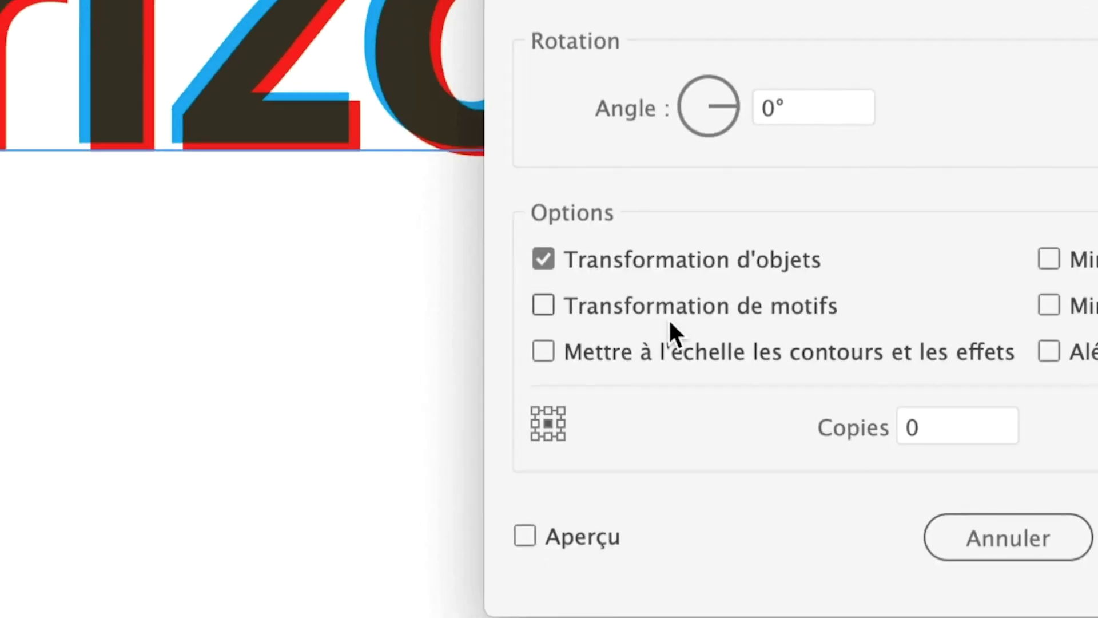
left_click(650, 387)
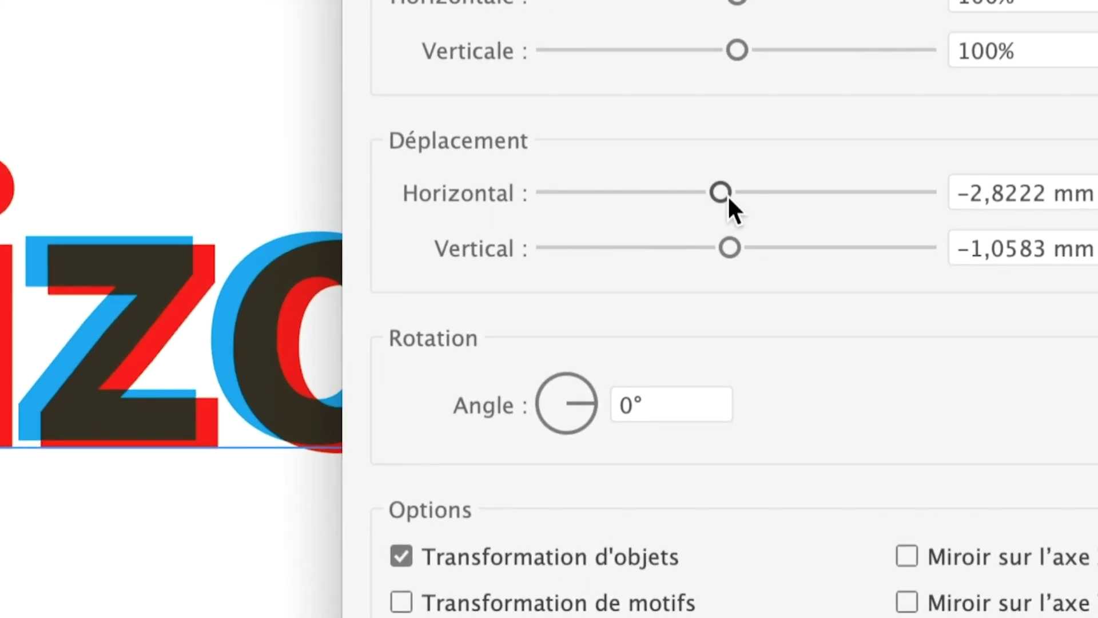
left_click_drag(723, 195, 692, 194)
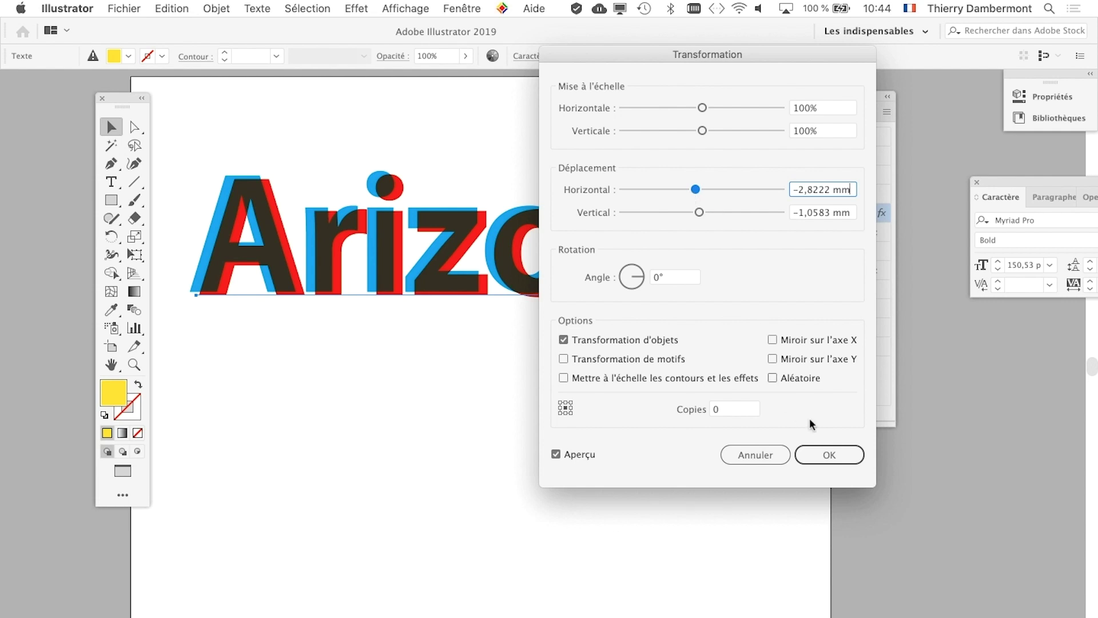
left_click(826, 455)
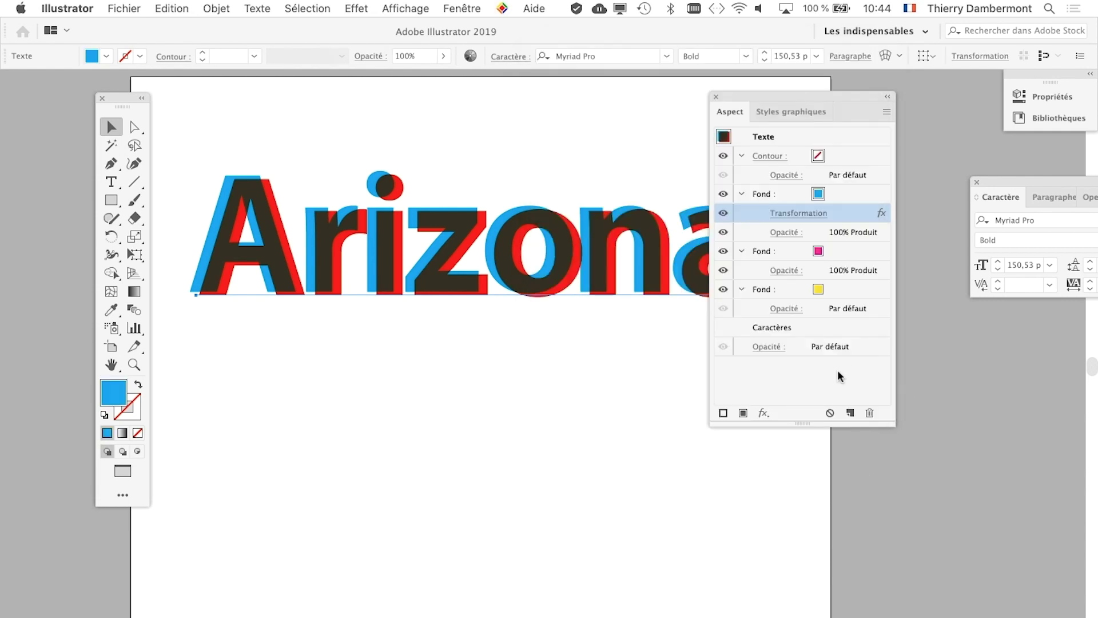
left_click(792, 214)
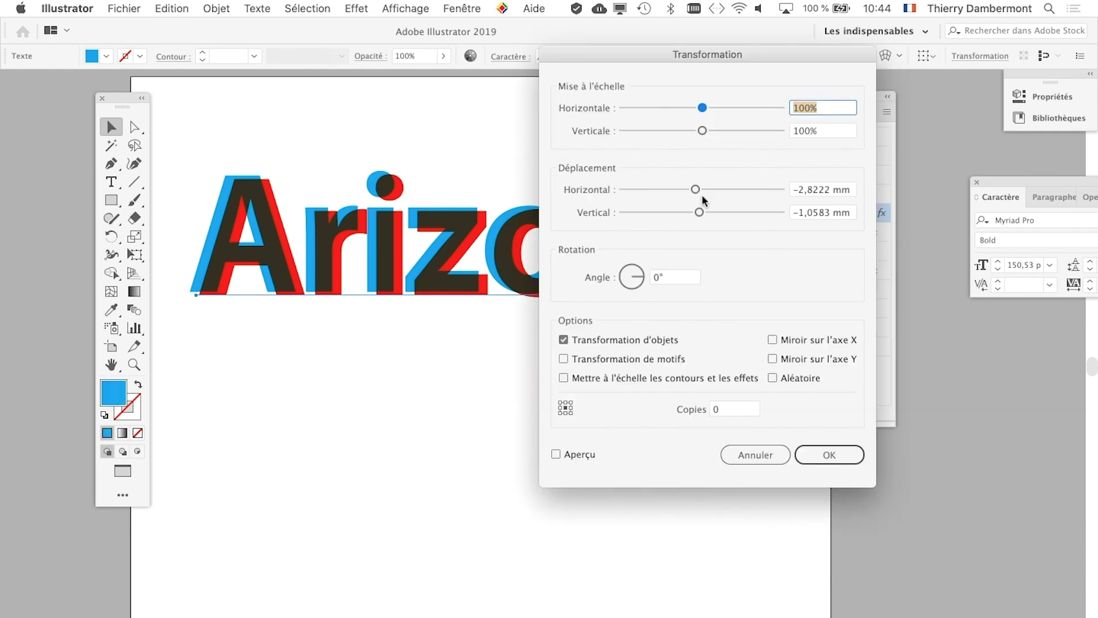
left_click_drag(696, 190, 699, 190)
left_click(595, 454)
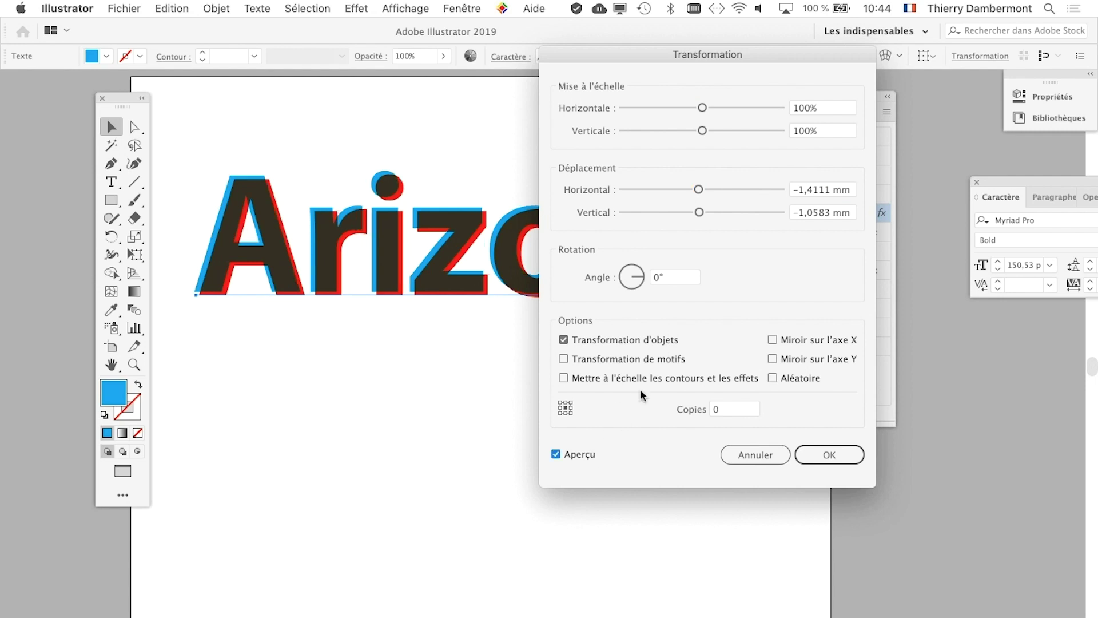
left_click(835, 456)
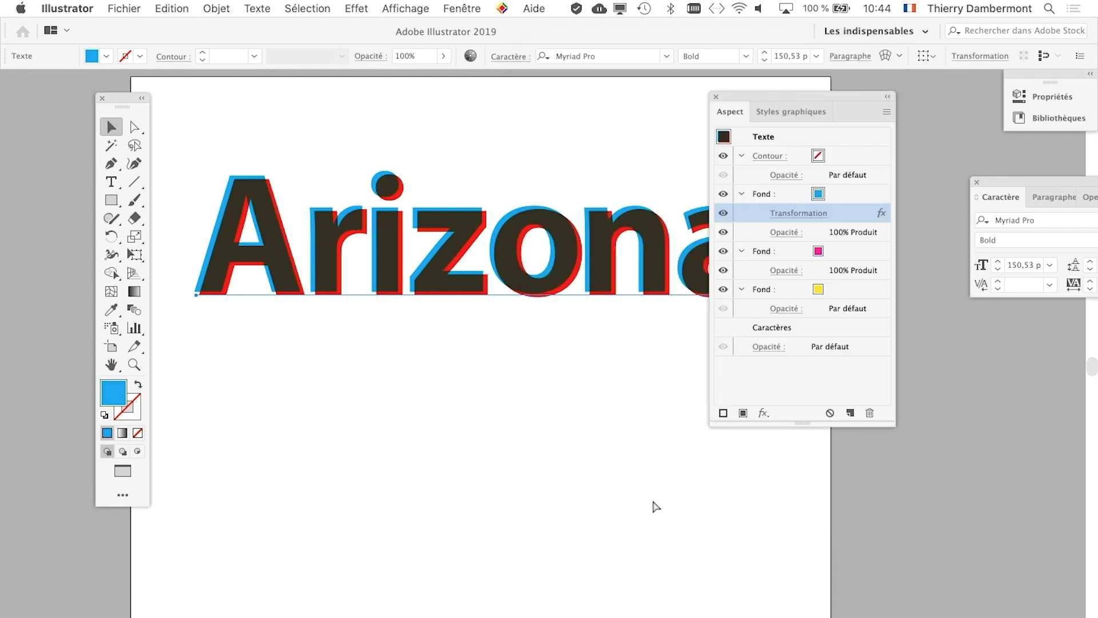
left_click(793, 246)
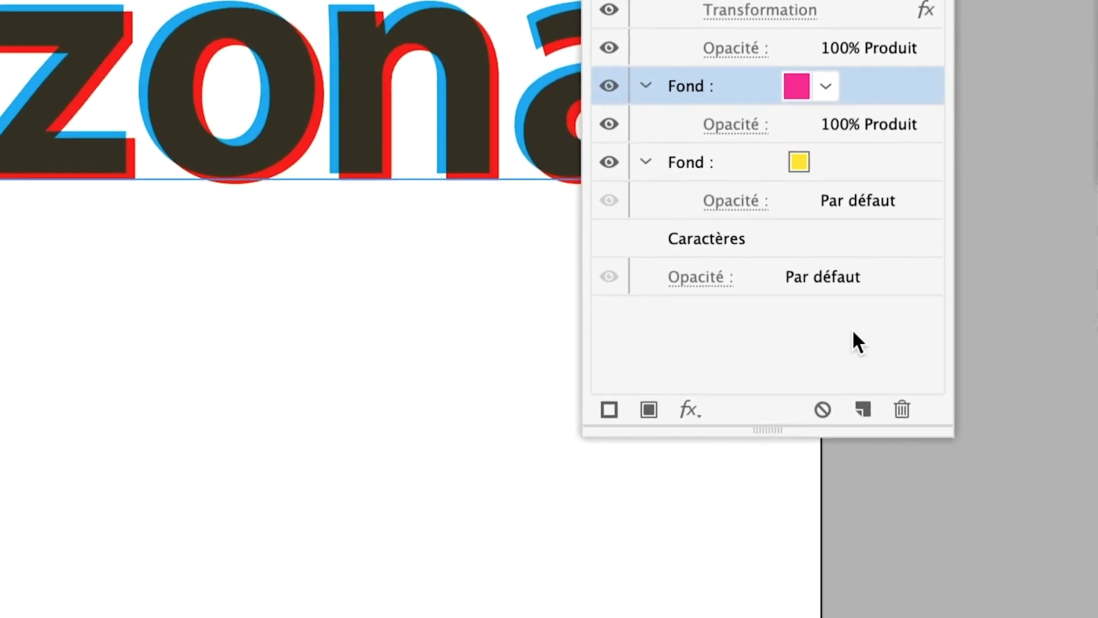
Add a text-wide Transformation effect offsetting Arizona -7,7611 mm horizontally and 6,7028 mm vertically.
left_click(854, 332)
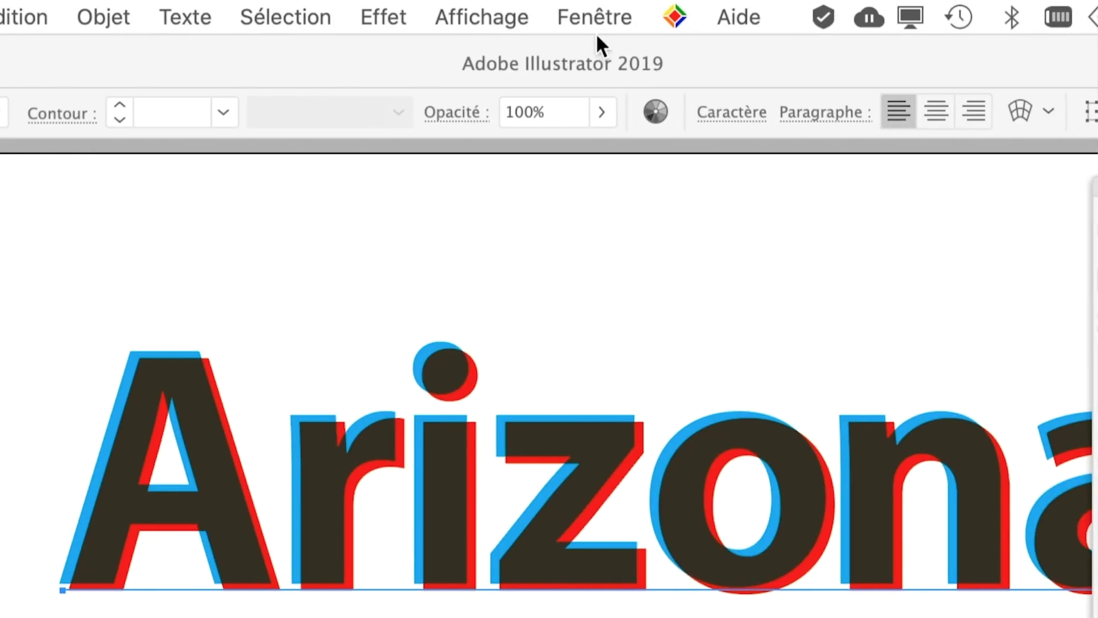
left_click(384, 18)
mouse_move(221, 11)
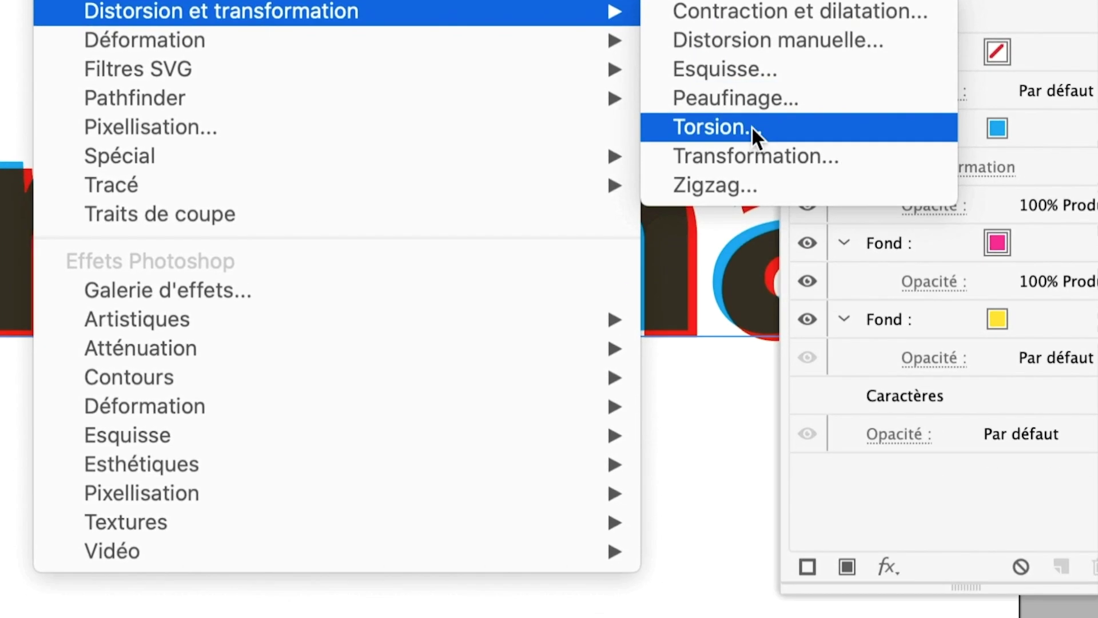
left_click(755, 156)
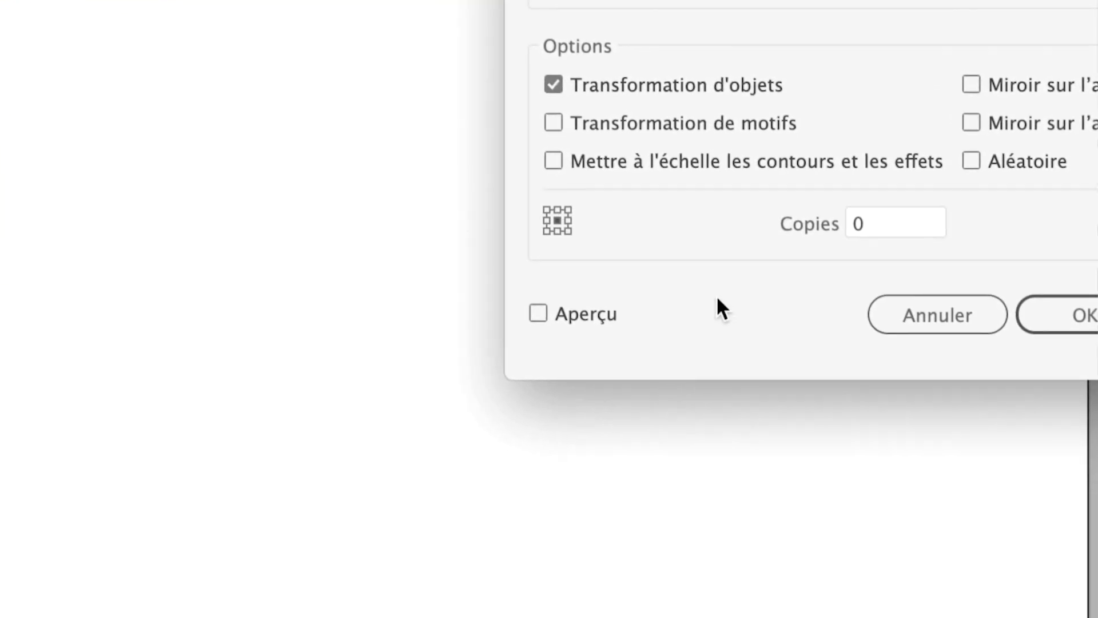
left_click(589, 315)
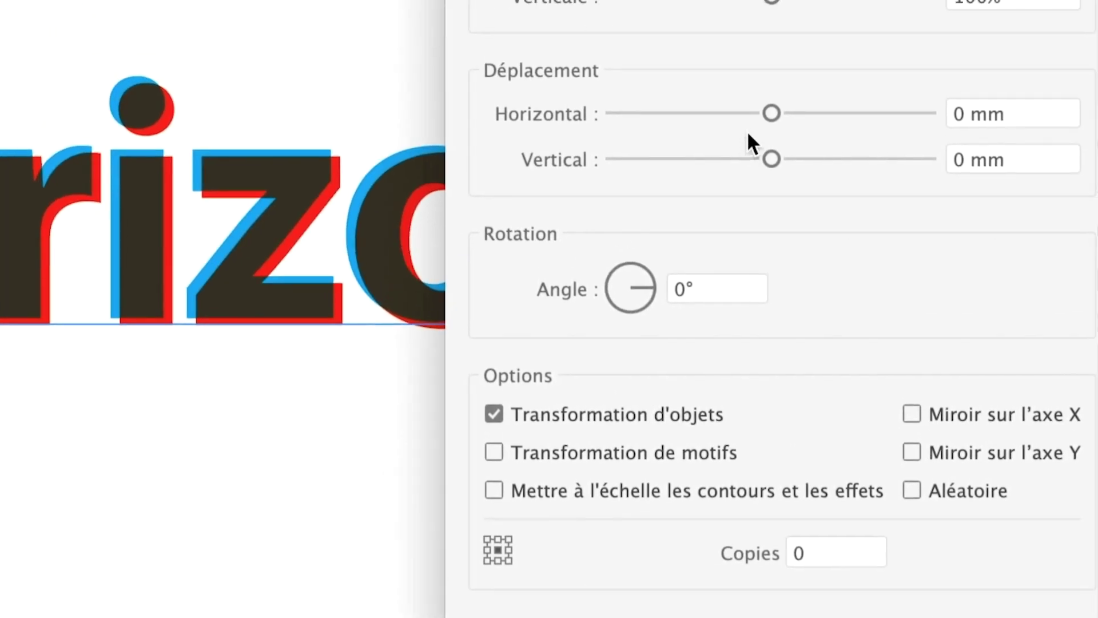
left_click_drag(773, 124, 753, 129)
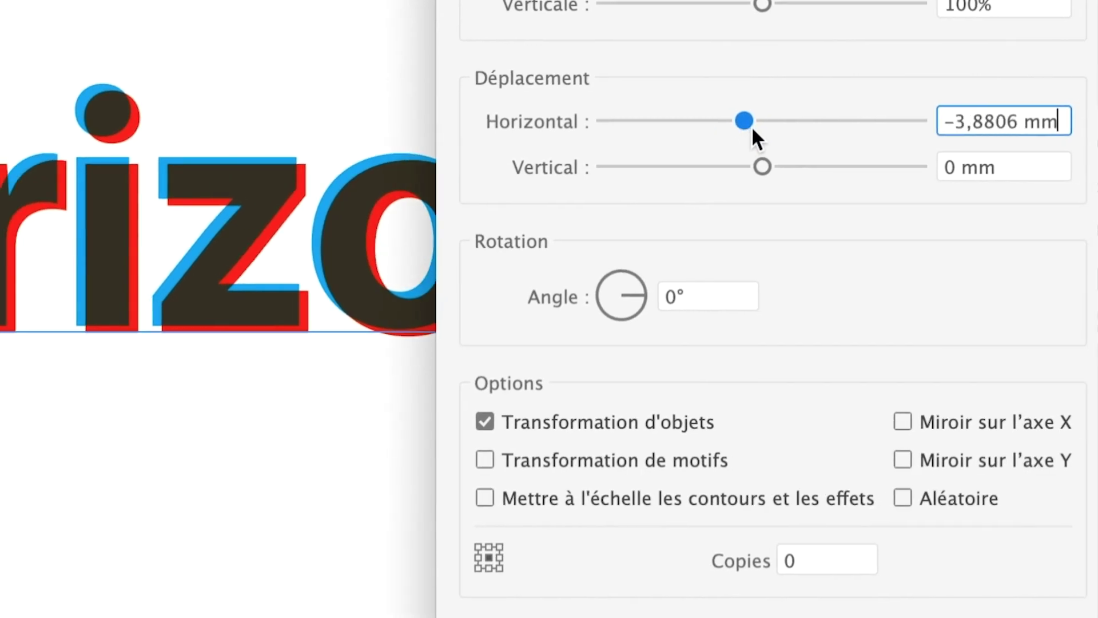
mouse_move(762, 167)
left_mouse_down()
mouse_move(758, 140)
mouse_move(775, 141)
left_mouse_up()
left_click_drag(732, 95, 715, 95)
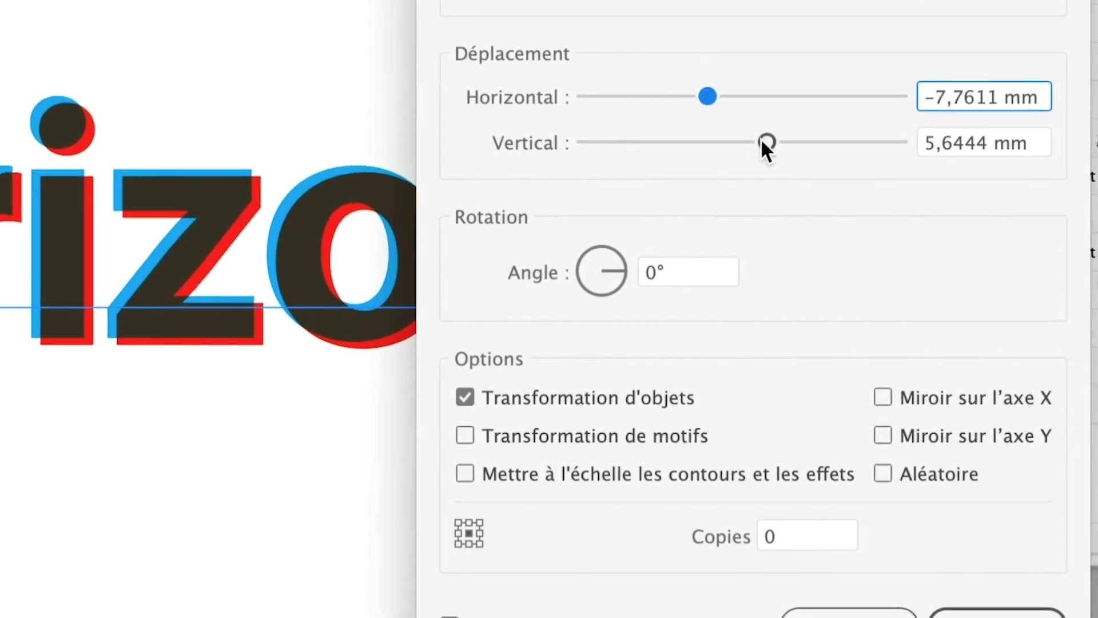
left_click_drag(766, 143, 770, 142)
left_click(830, 309)
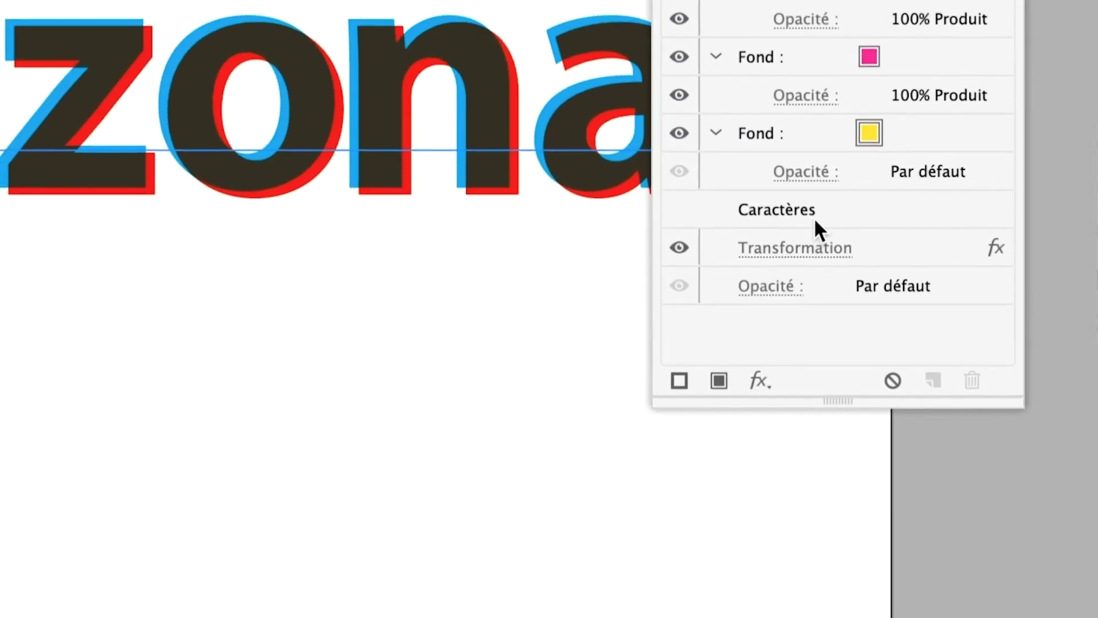
Move the Transformation row from under Caractères to beneath the pink Fond.
left_click(845, 229)
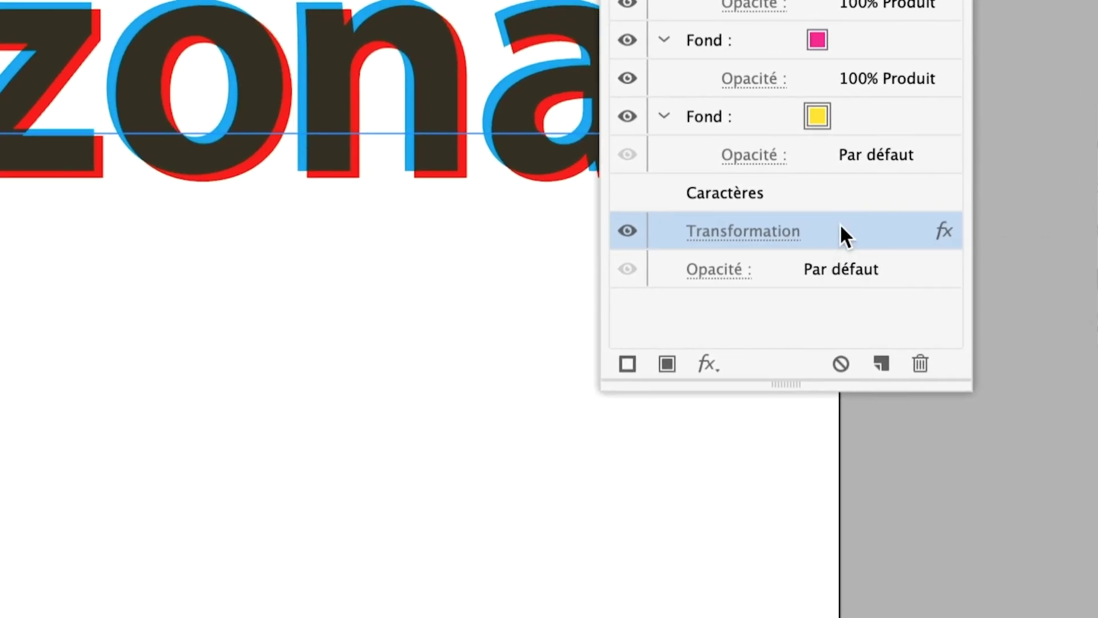
left_click_drag(841, 229, 847, 161)
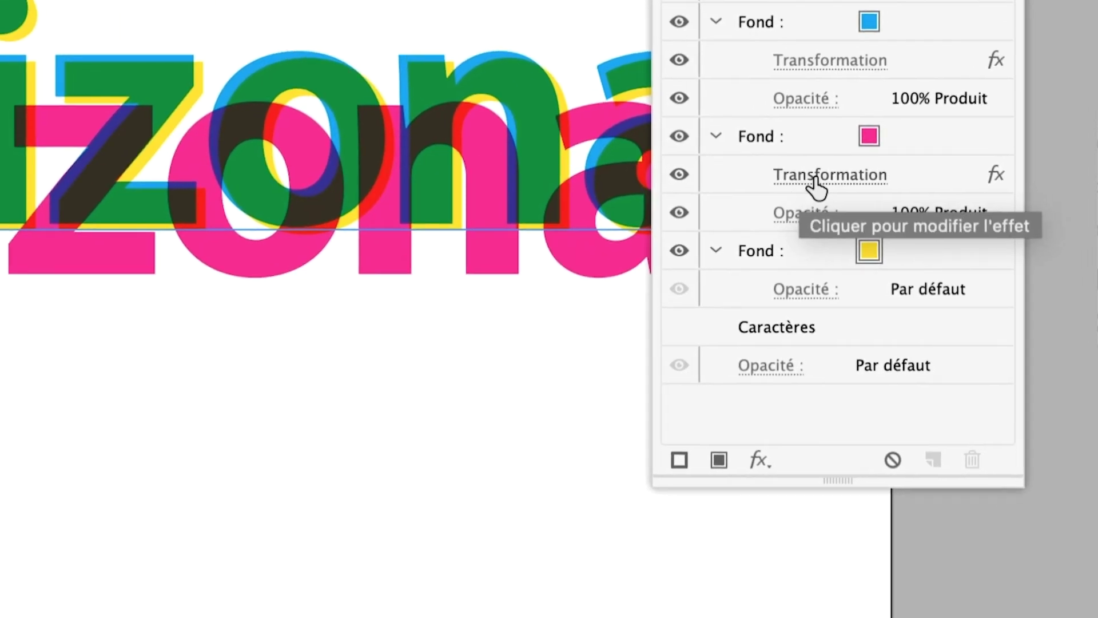
Reduce the pink fill's Transformation offset to 1,4111 mm horizontally and vertically.
left_click(815, 176)
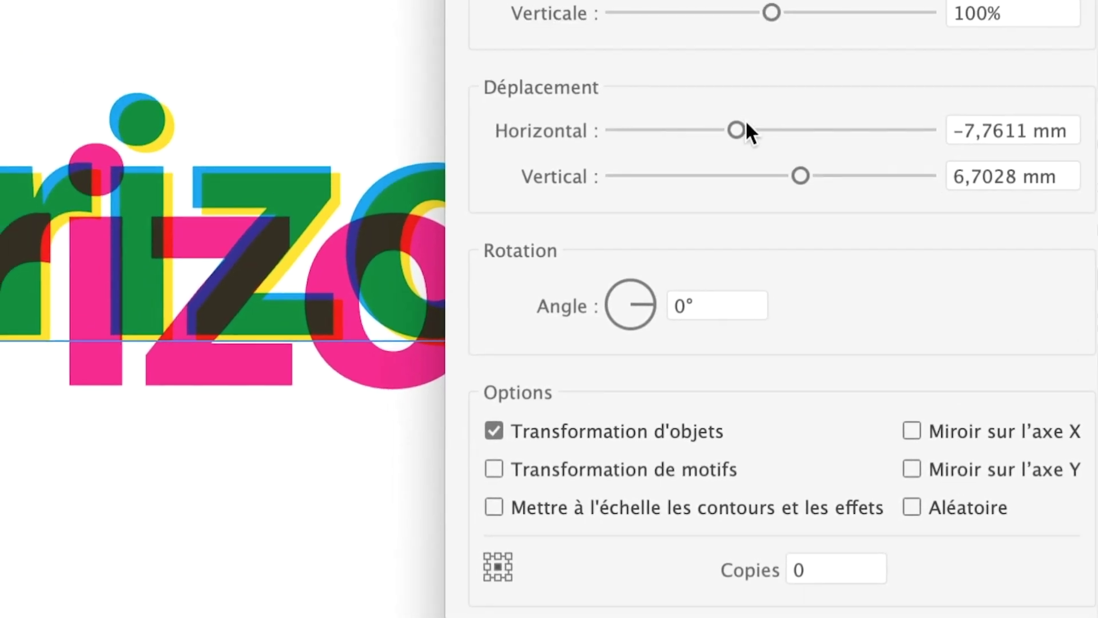
left_click_drag(738, 130, 750, 129)
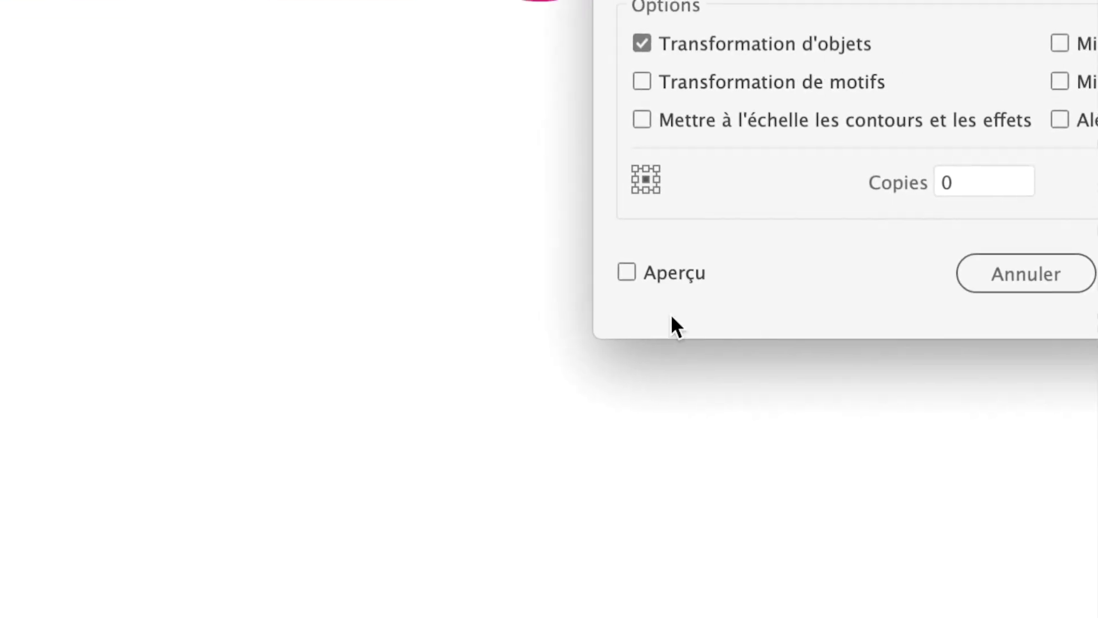
left_click(674, 273)
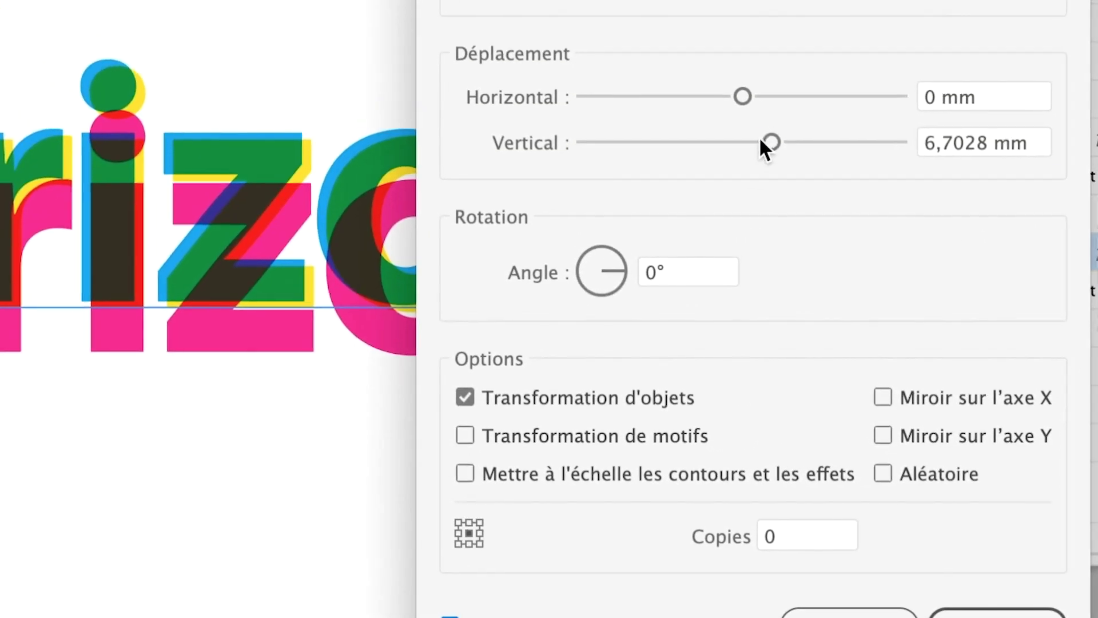
mouse_move(760, 140)
left_mouse_down()
mouse_move(750, 125)
mouse_move(766, 126)
left_mouse_up()
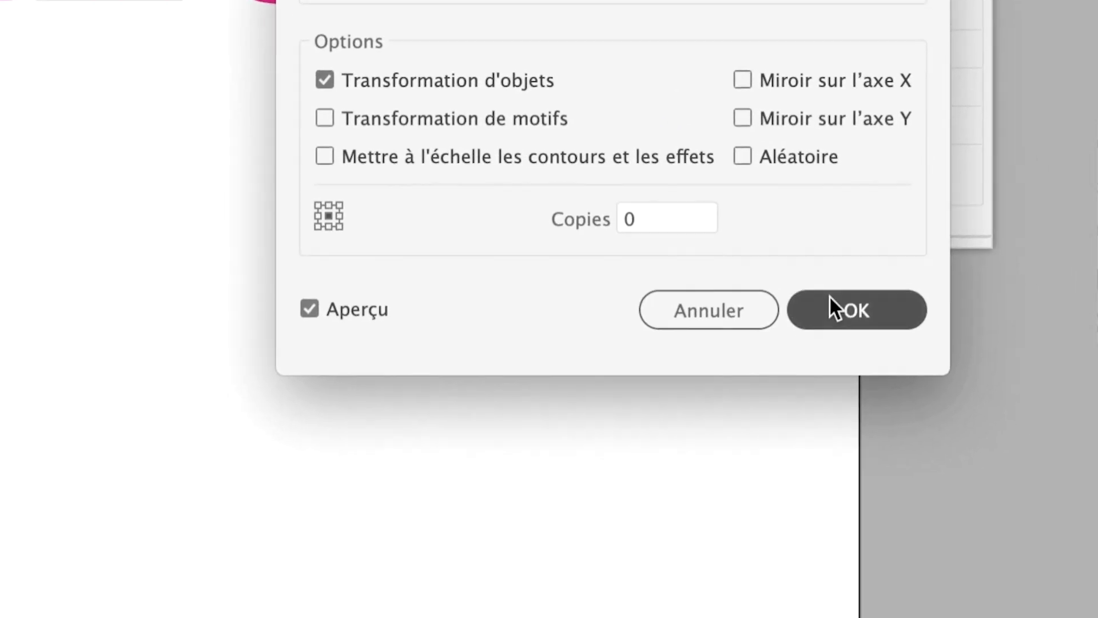
left_click(831, 308)
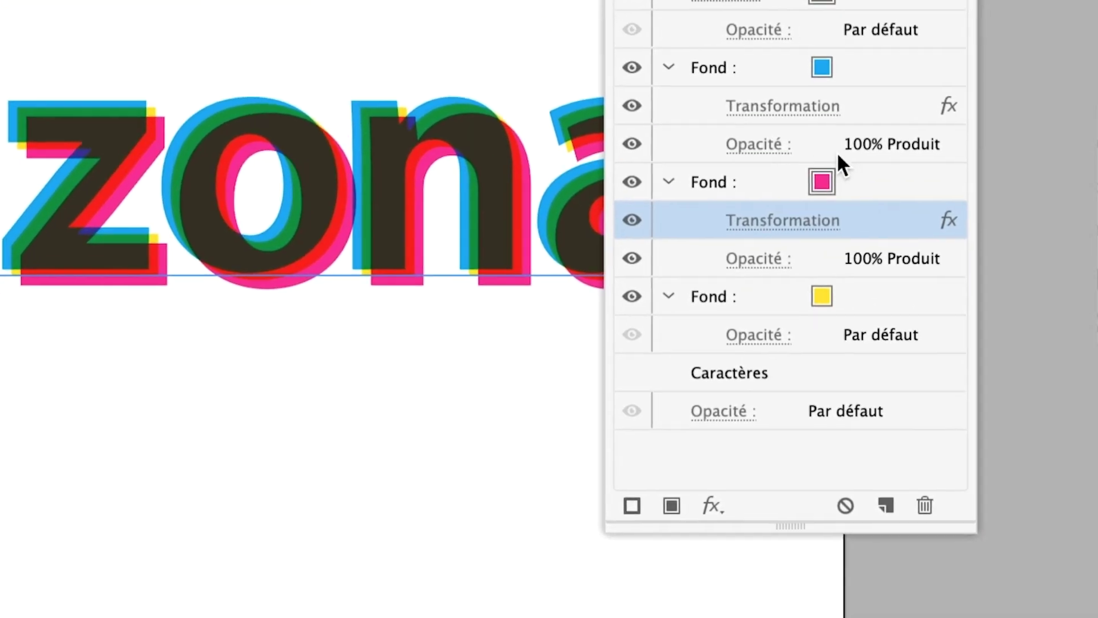
left_click(851, 182)
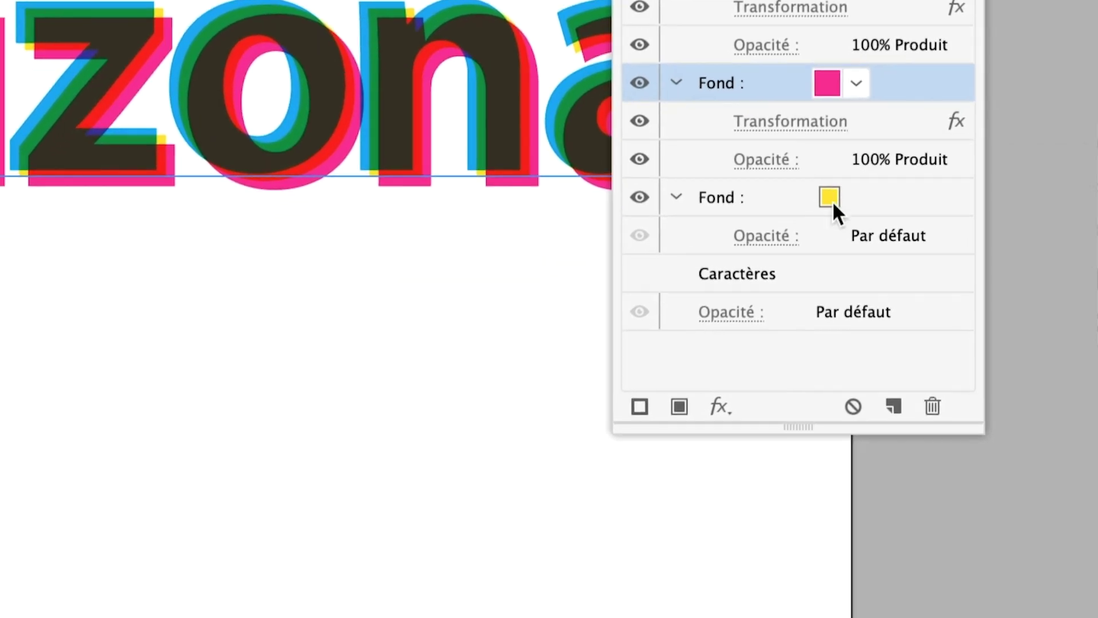
left_click(750, 421)
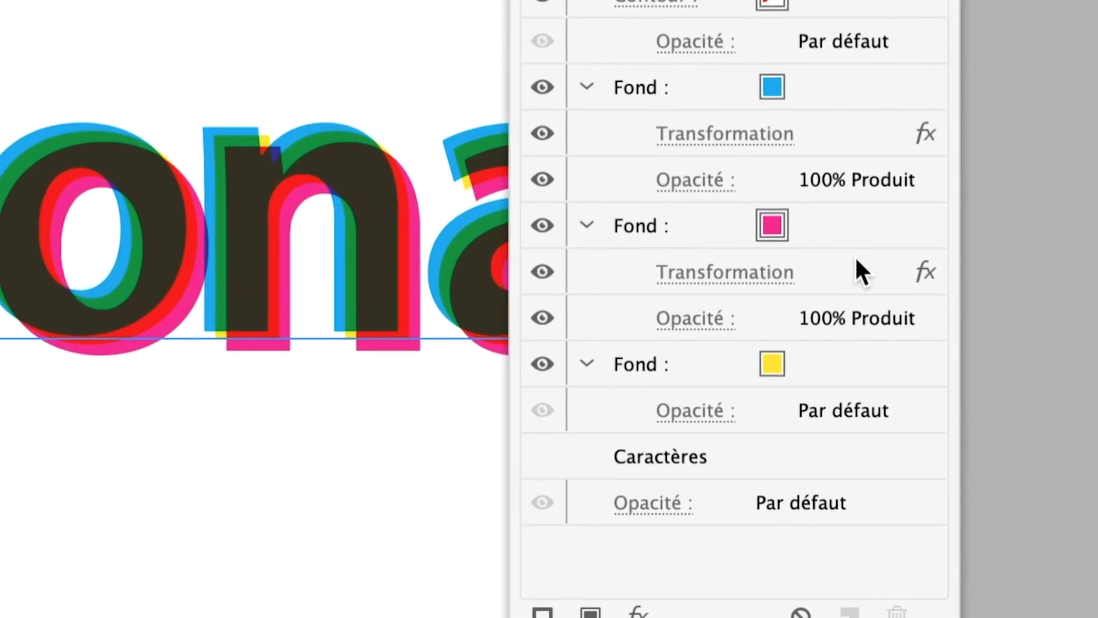
Replace the pink fill's Transform effect with a duplicate of the blue fill's effect.
left_click(857, 263)
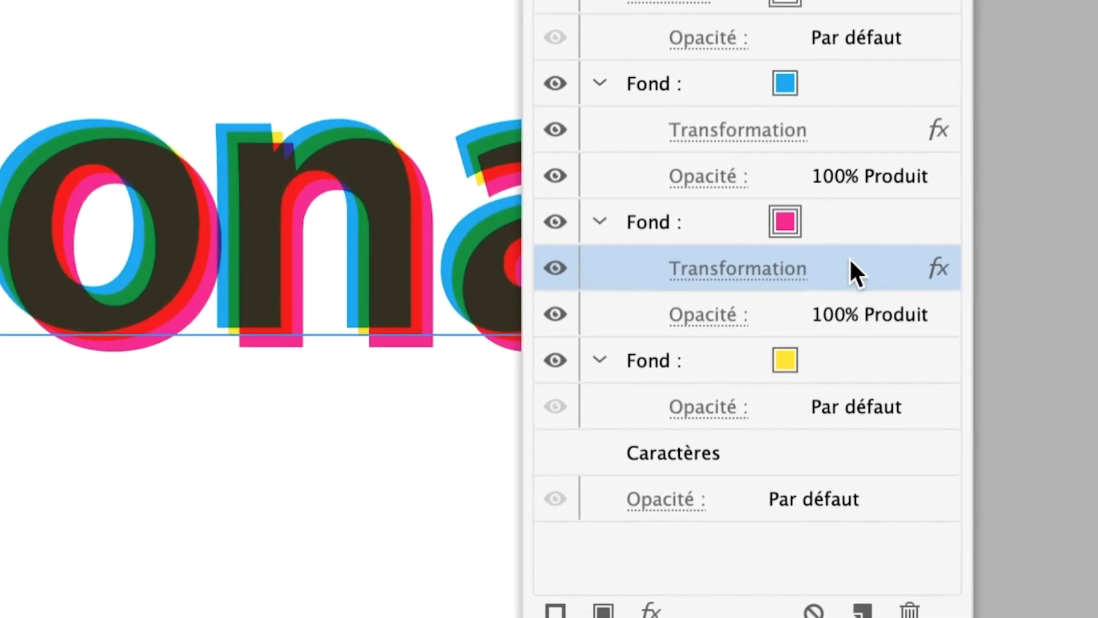
left_click_drag(852, 269, 869, 367)
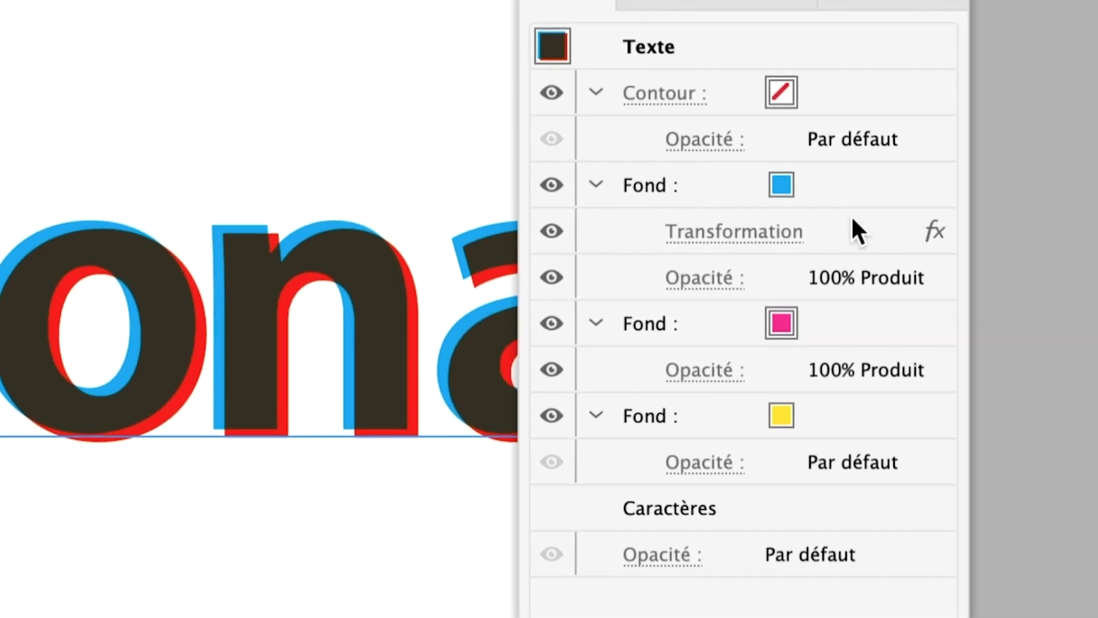
left_click(857, 223)
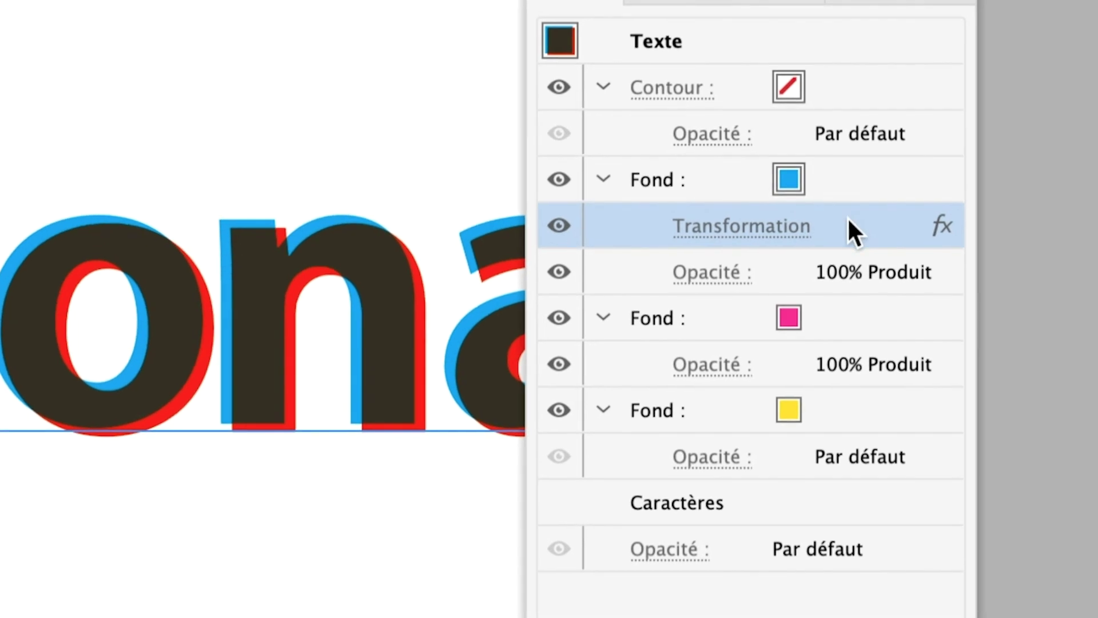
left_click_drag(849, 220, 853, 252)
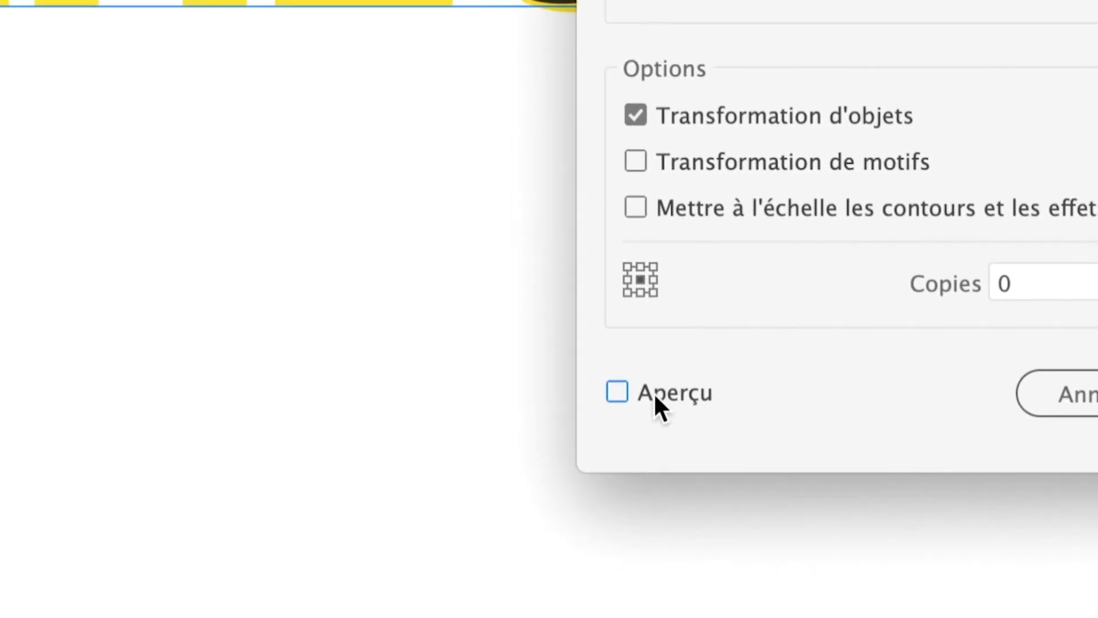
Adjust the pink fill's horizontal offset and move the Appearance panel off the Arizona text.
left_click(655, 396)
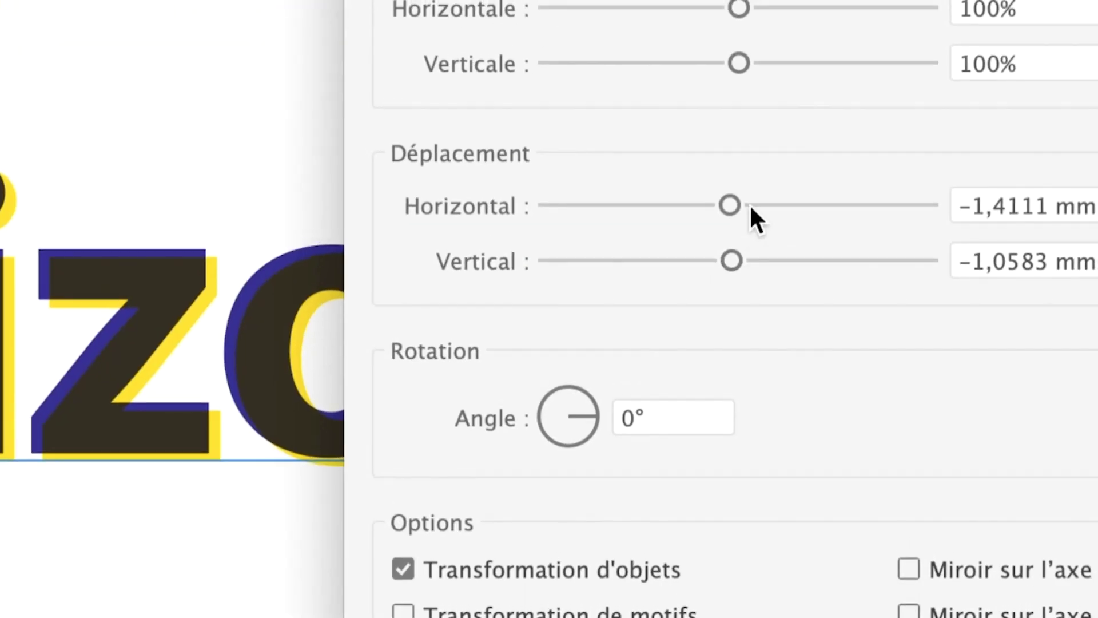
left_click_drag(750, 209, 741, 207)
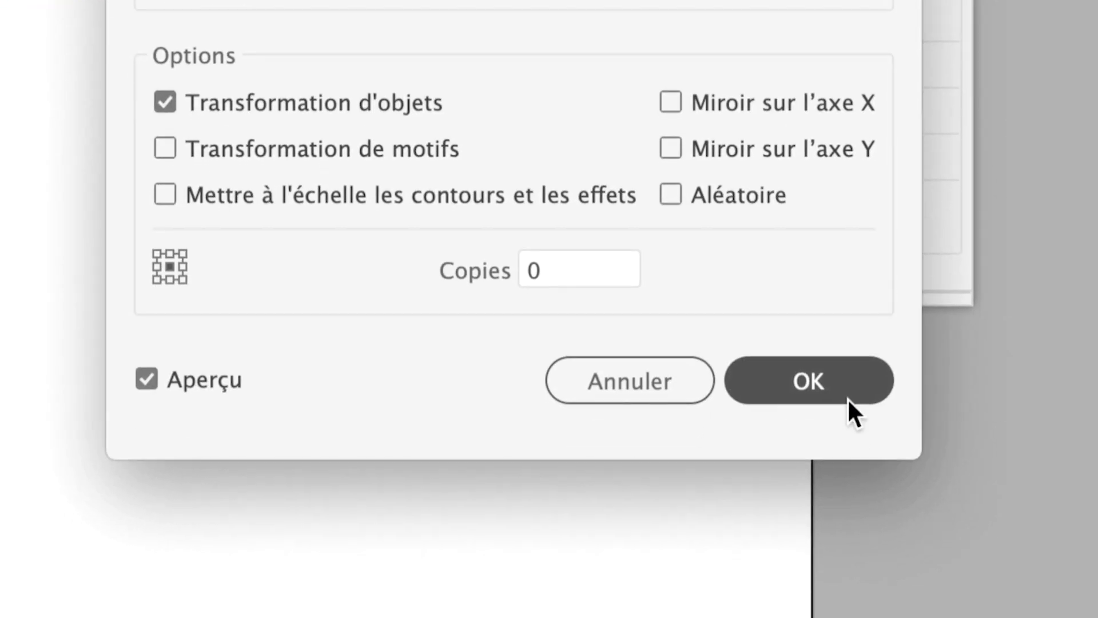
left_click(852, 407)
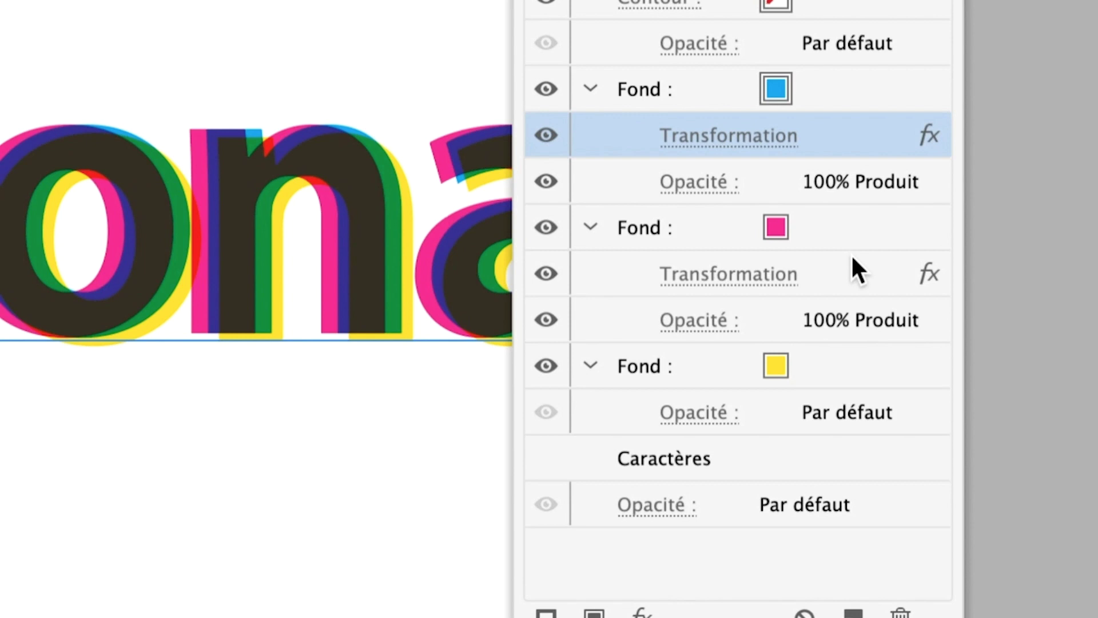
left_click(851, 264)
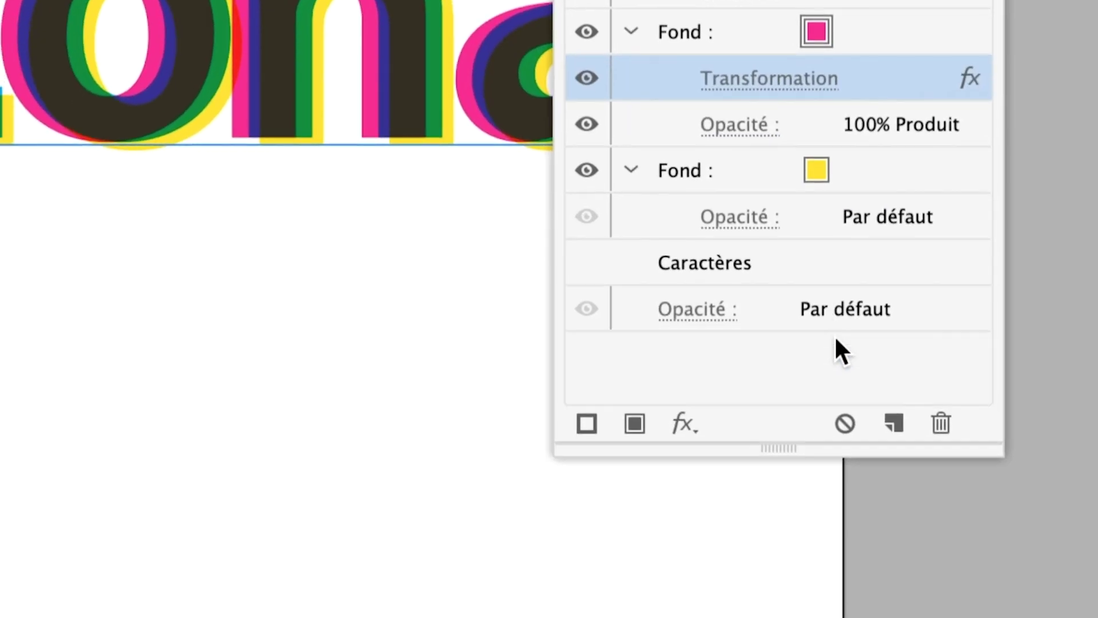
left_click(839, 342)
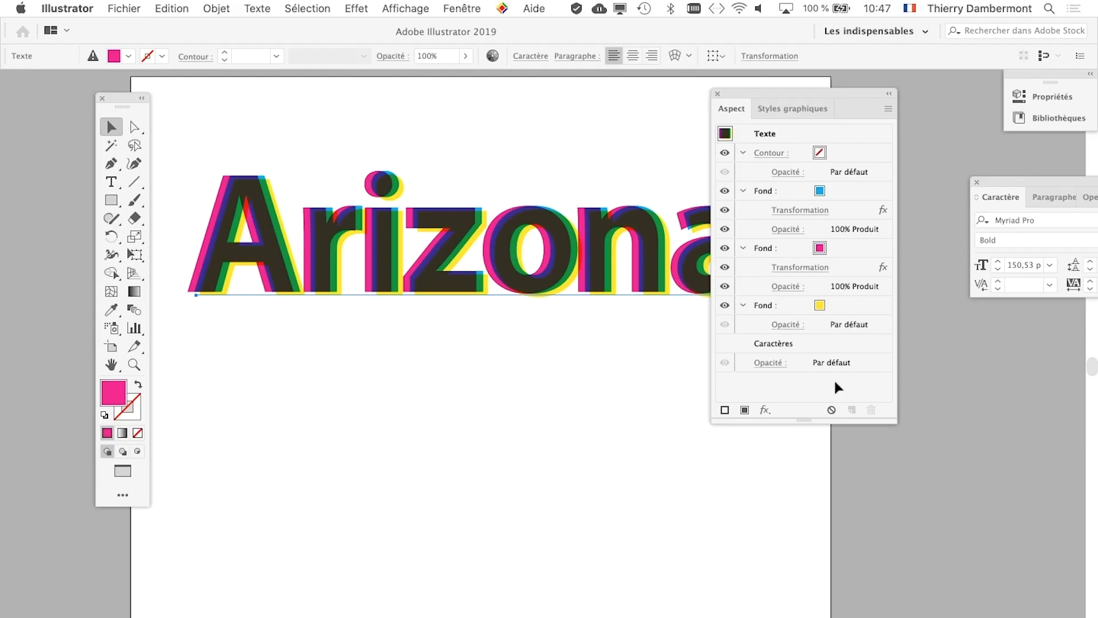
left_click_drag(783, 89, 834, 137)
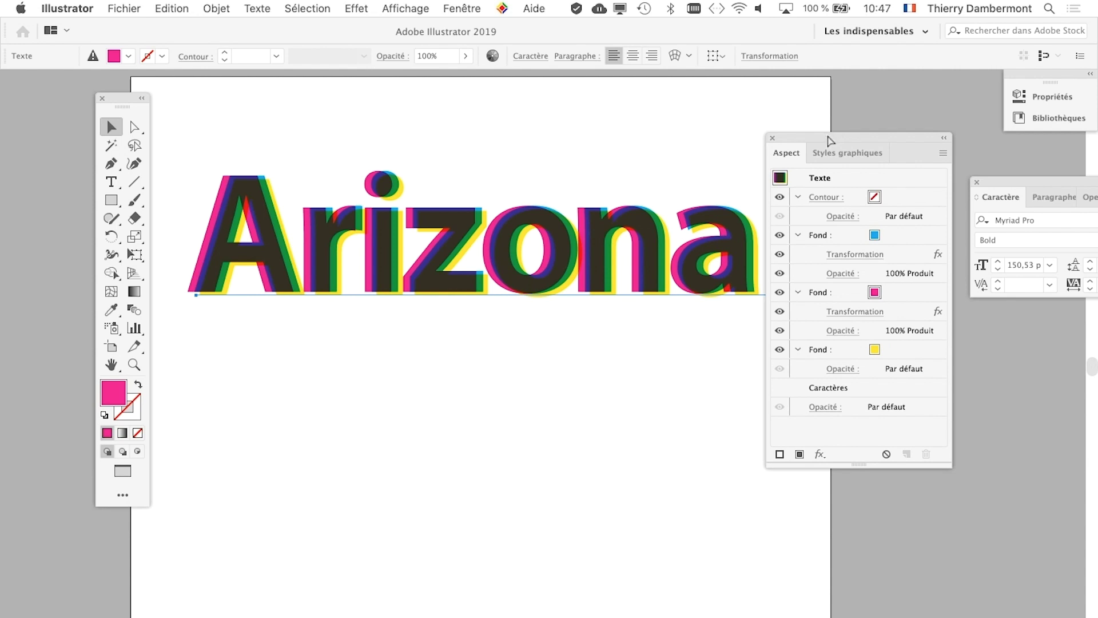
mouse_move(816, 139)
left_mouse_down()
mouse_move(829, 88)
mouse_move(810, 123)
left_mouse_up()
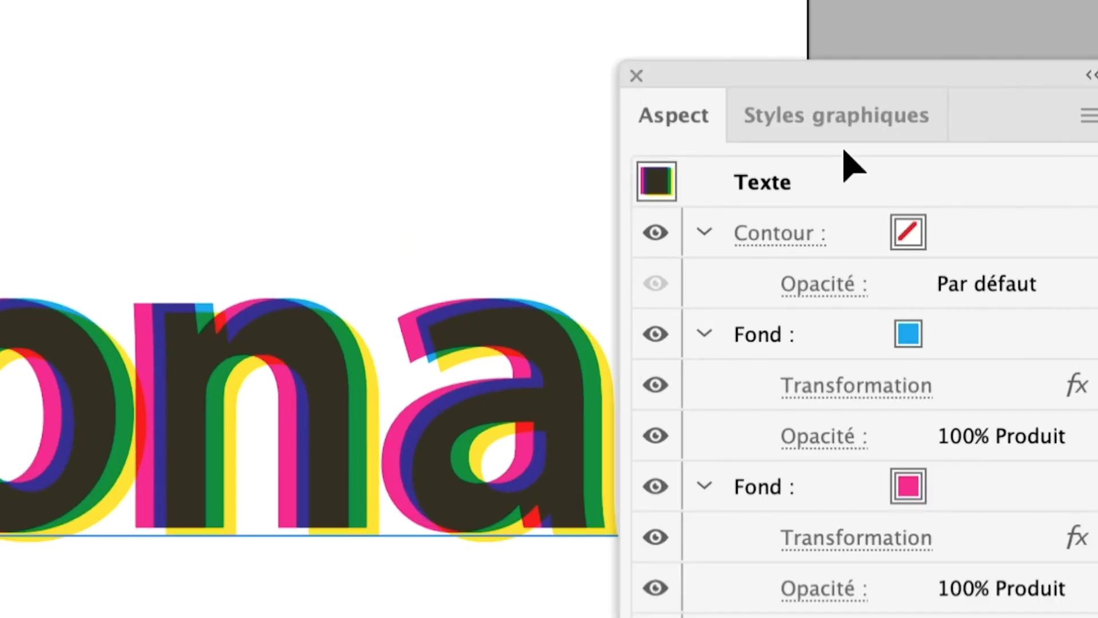
Open Styles graphiques as a floating panel, shortened and placed below the Arizona text.
left_click(844, 142)
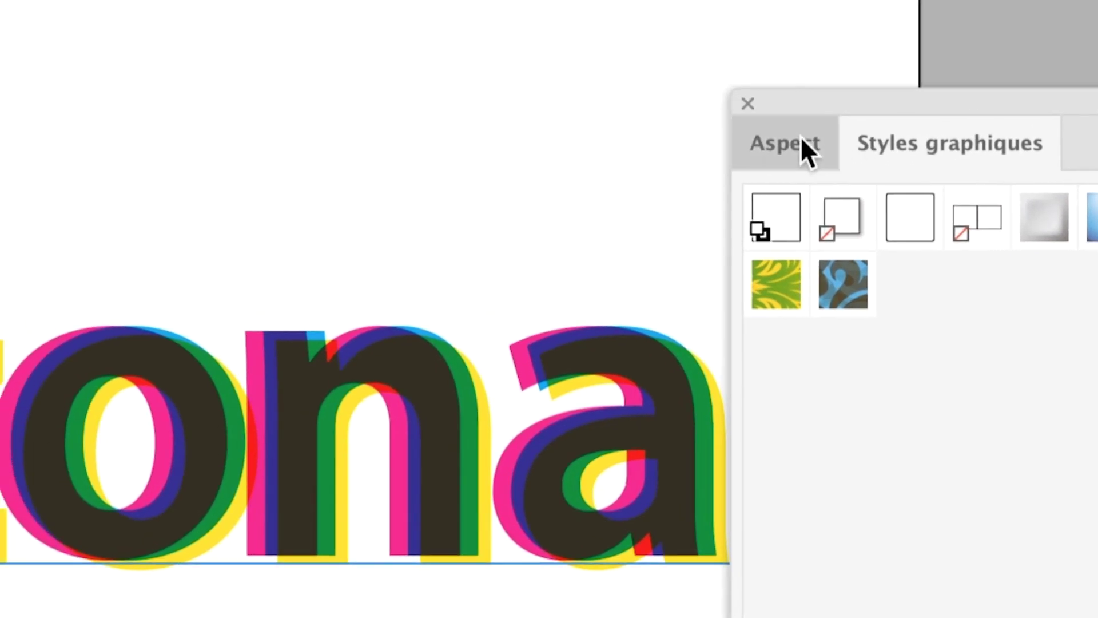
left_click(803, 147)
left_click_drag(823, 143, 645, 153)
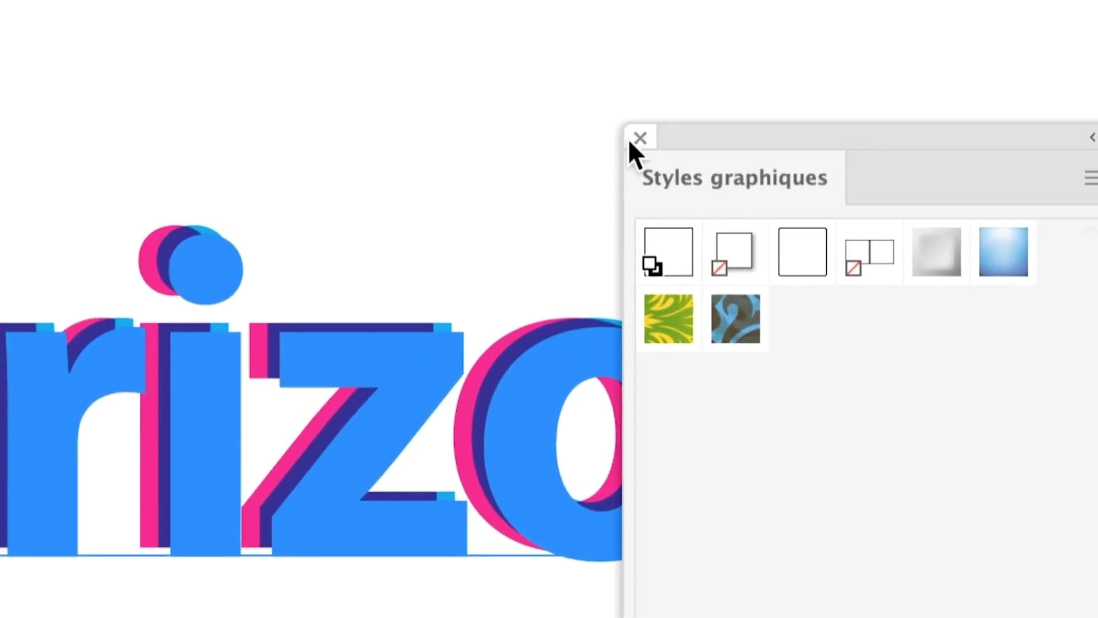
left_click(632, 140)
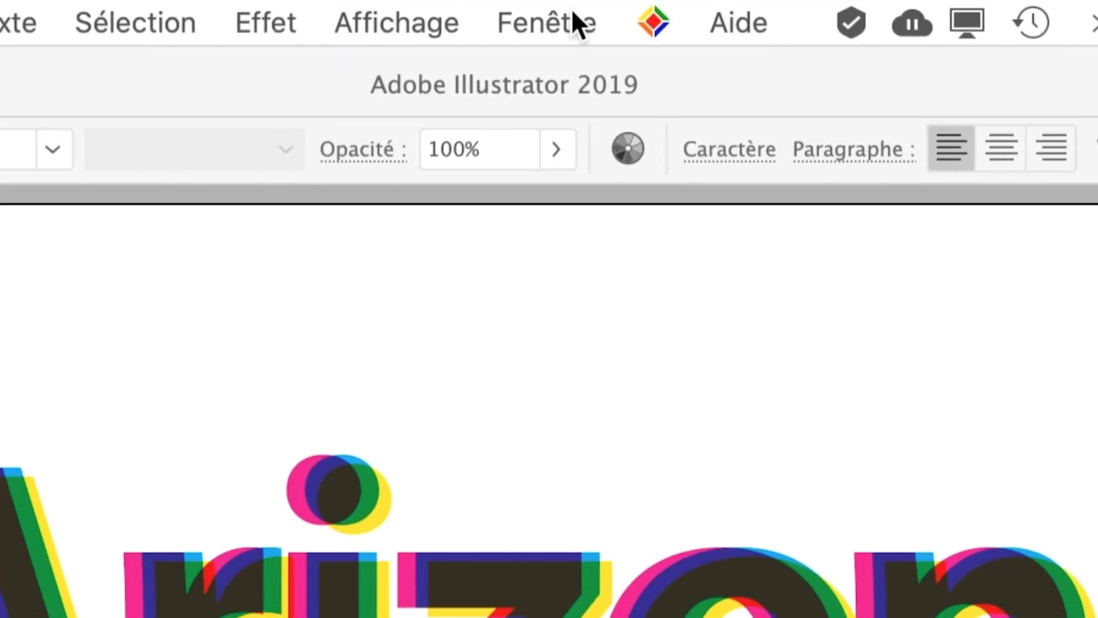
left_click(561, 5)
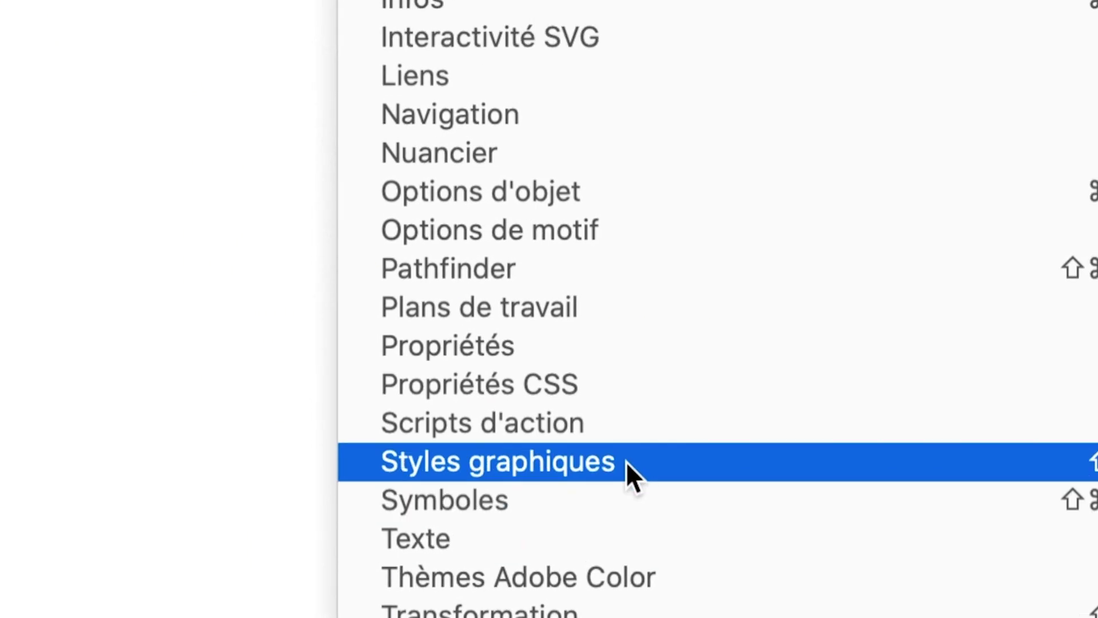
left_click(642, 461)
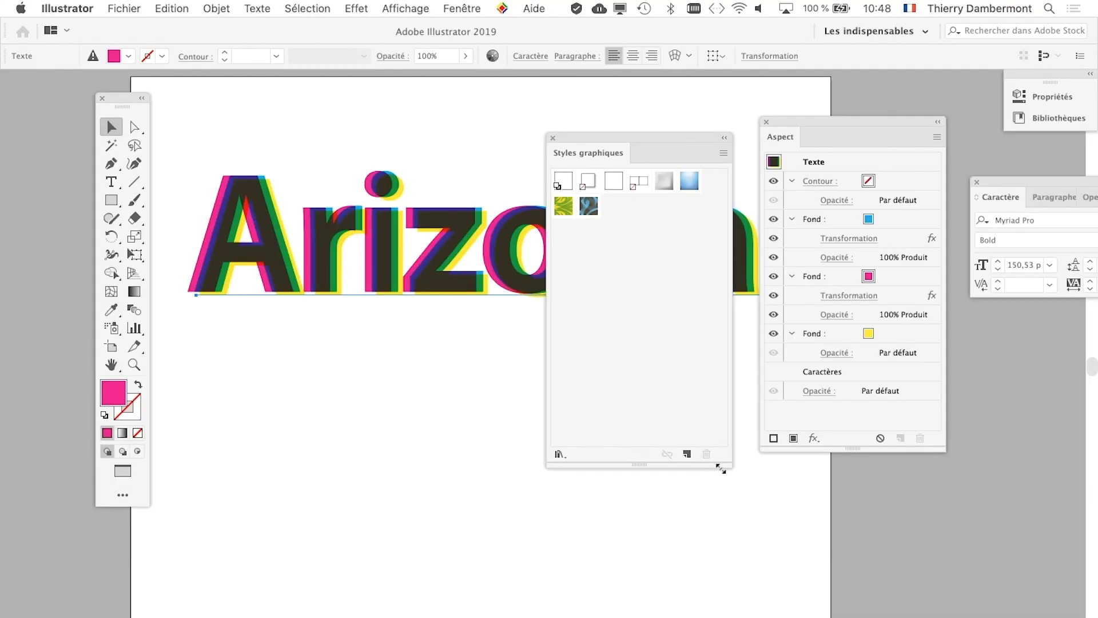
left_click_drag(727, 467, 726, 327)
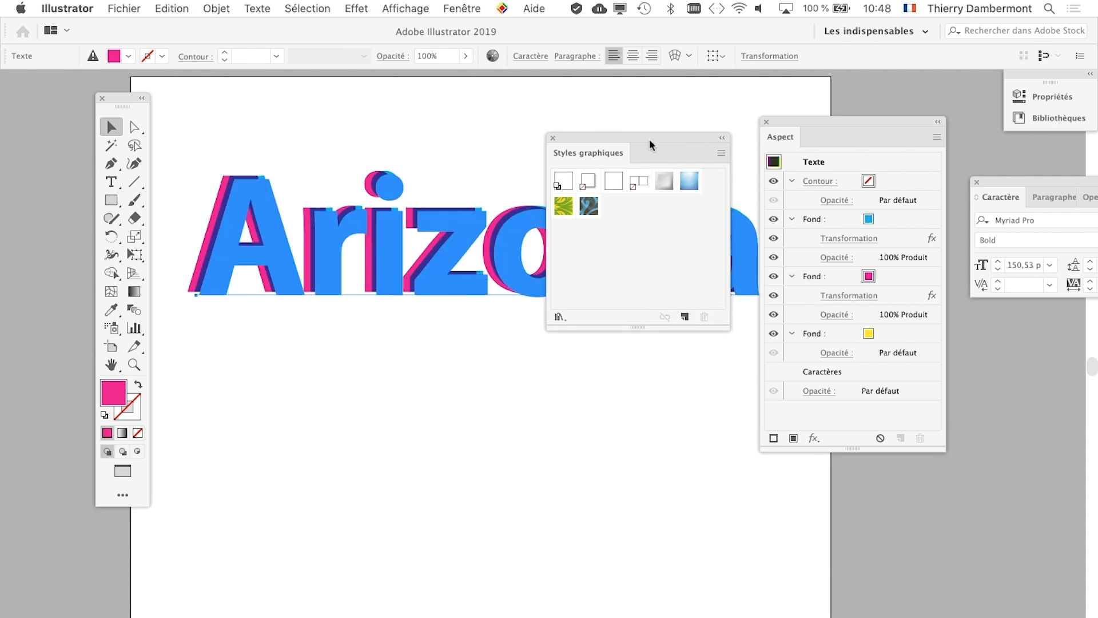
left_click_drag(650, 139, 458, 356)
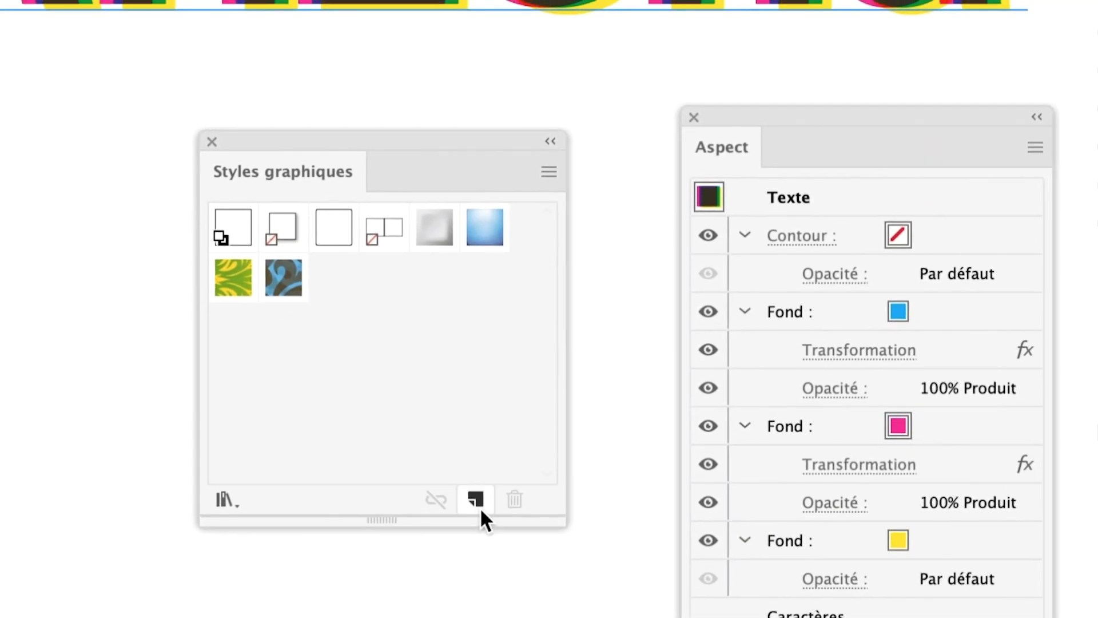
Save Arizona's appearance as the new graphic style 'Style graphique' and rearrange both panels.
left_click(486, 496)
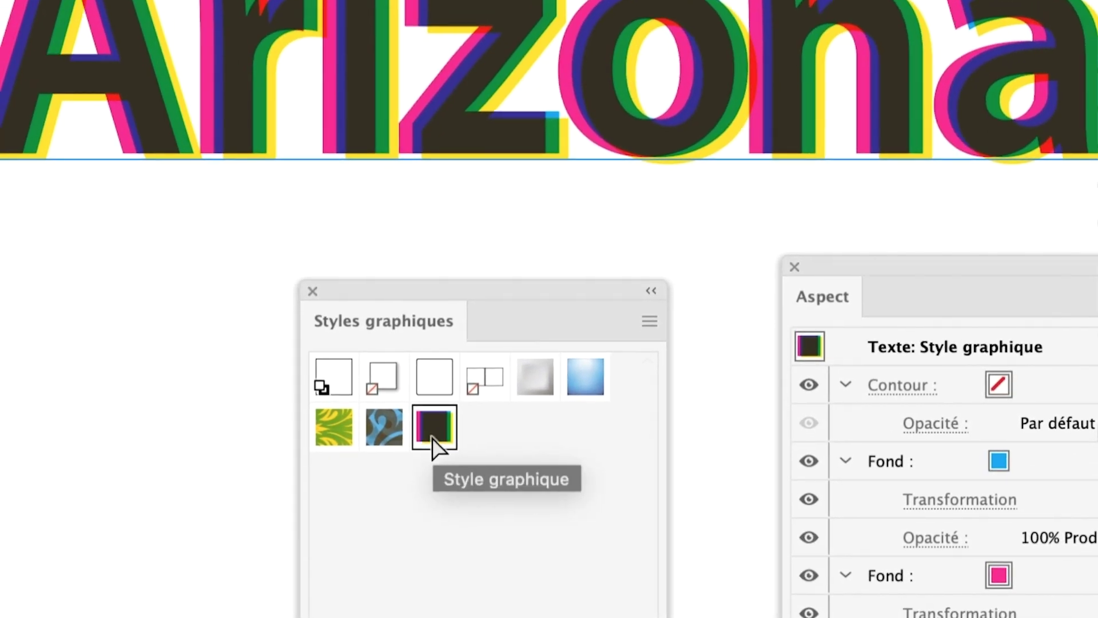
key("Delete")
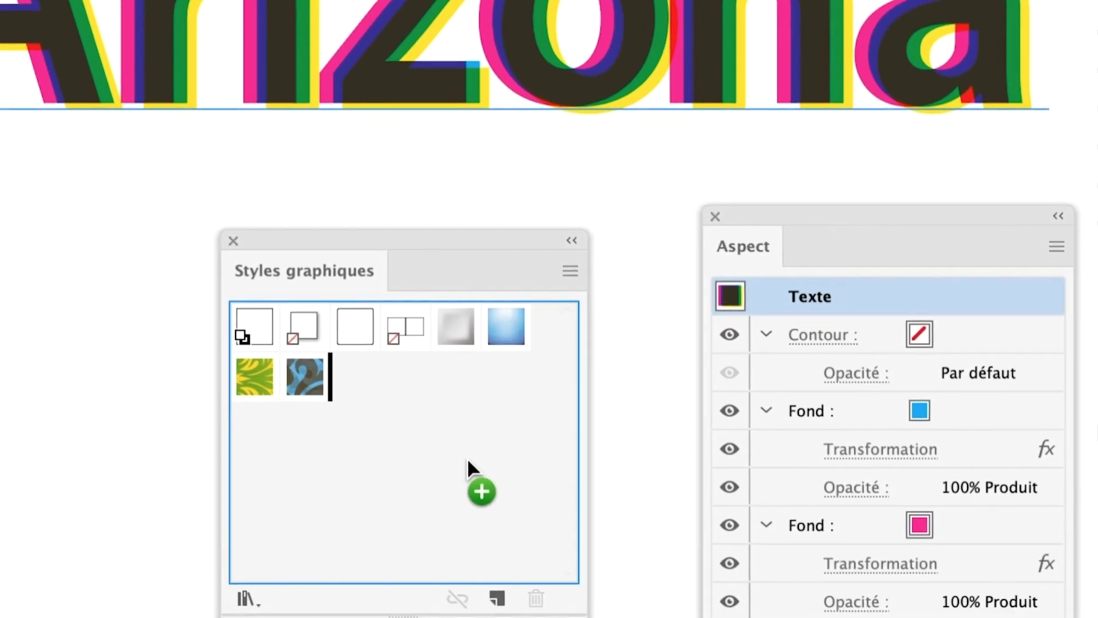
left_click_drag(556, 403, 461, 460)
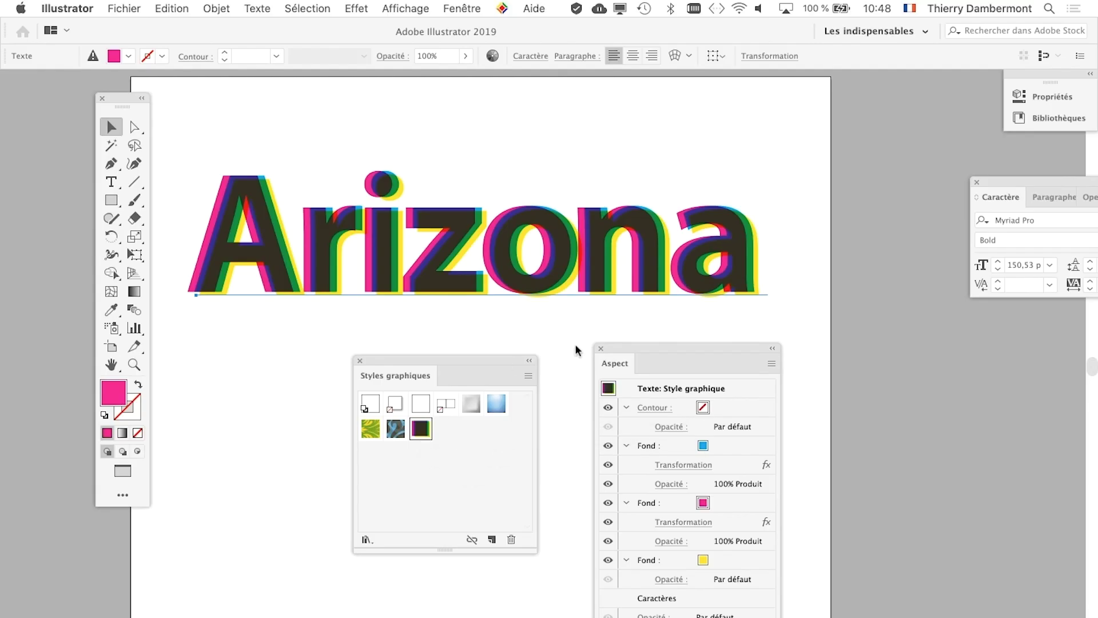
left_click_drag(657, 355, 841, 353)
left_click_drag(439, 360, 276, 356)
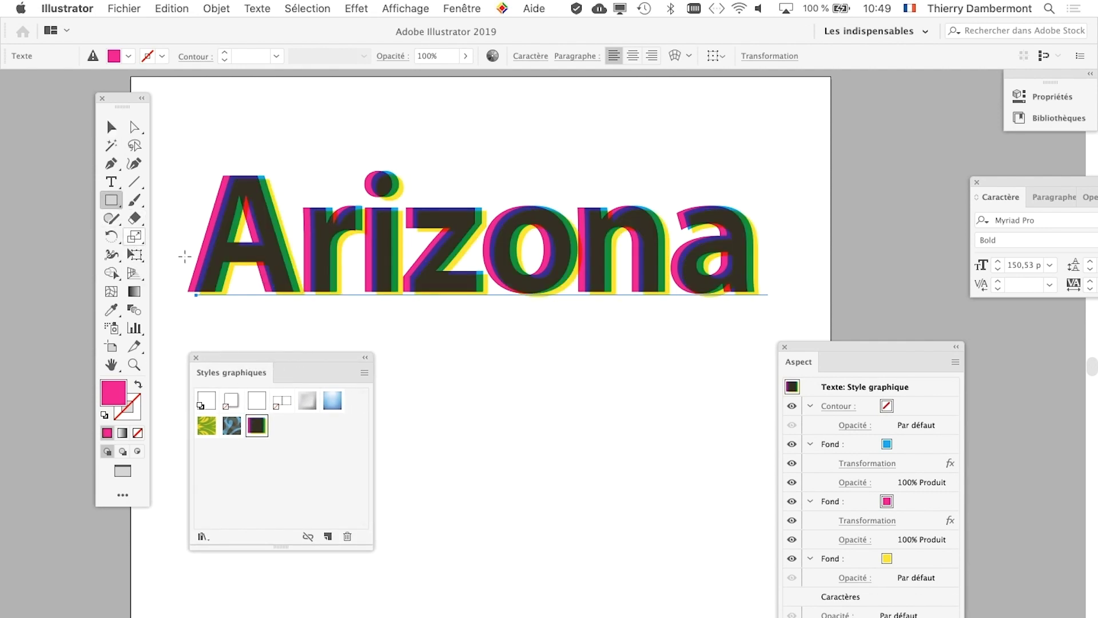
Draw two overlapping pink rectangles below Arizona and apply the saved multi-colour offset style to both.
left_click_drag(444, 350, 610, 484)
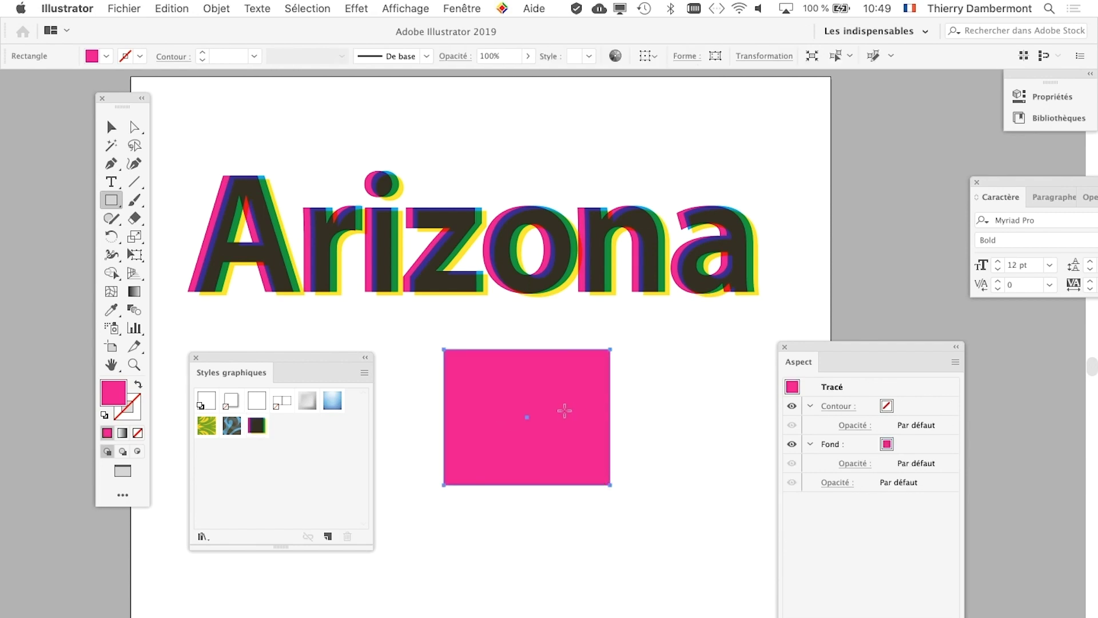
left_click_drag(662, 535, 665, 537)
left_click(112, 126)
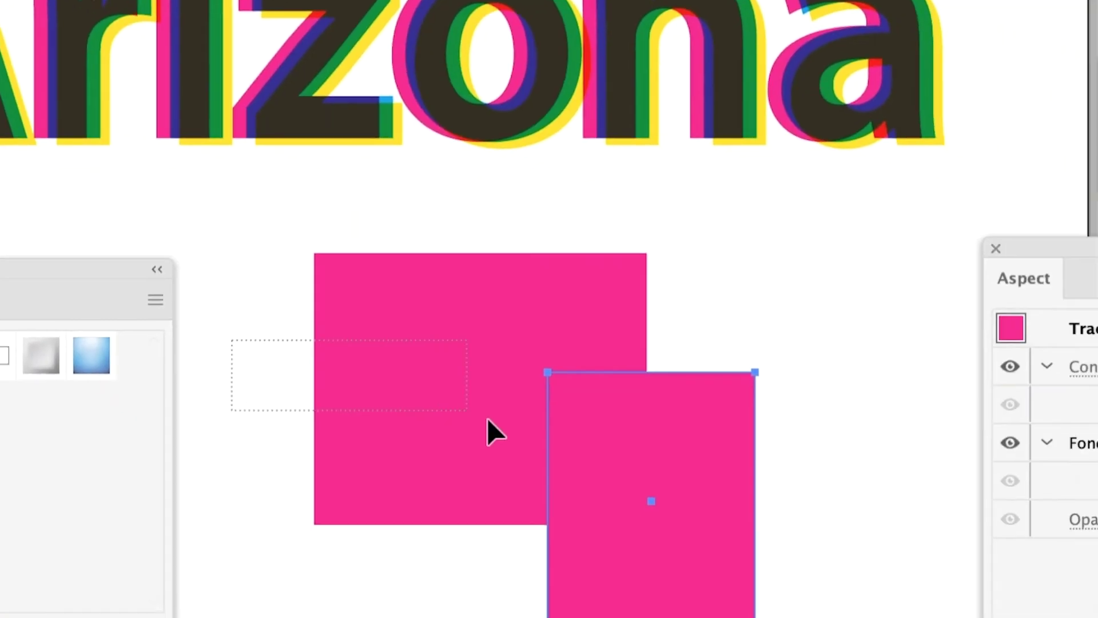
left_click_drag(402, 394, 658, 480)
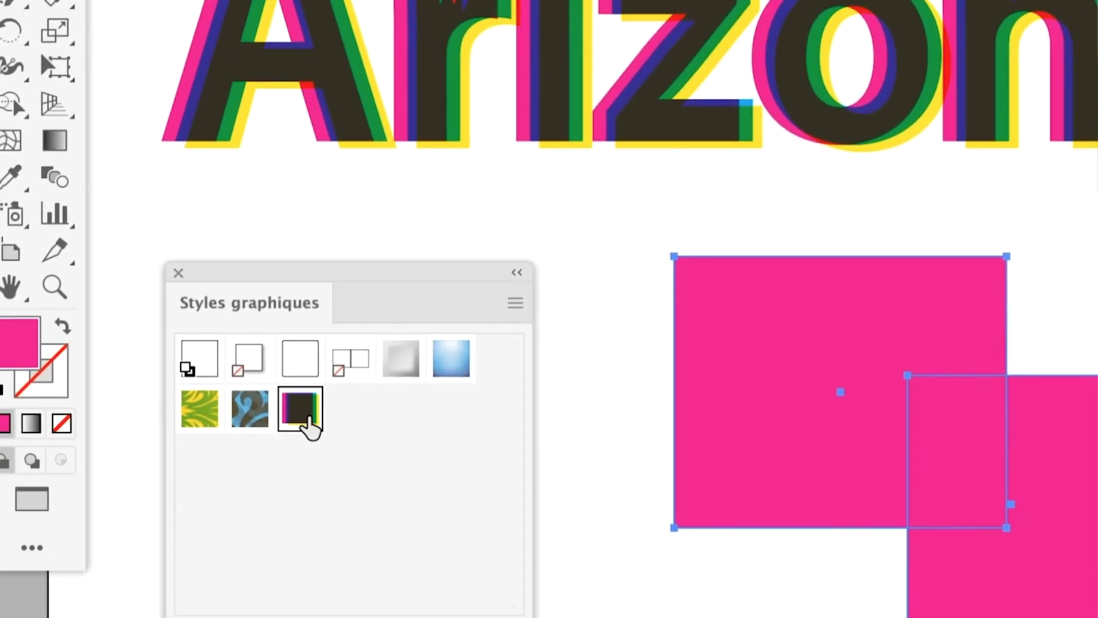
left_click(309, 426)
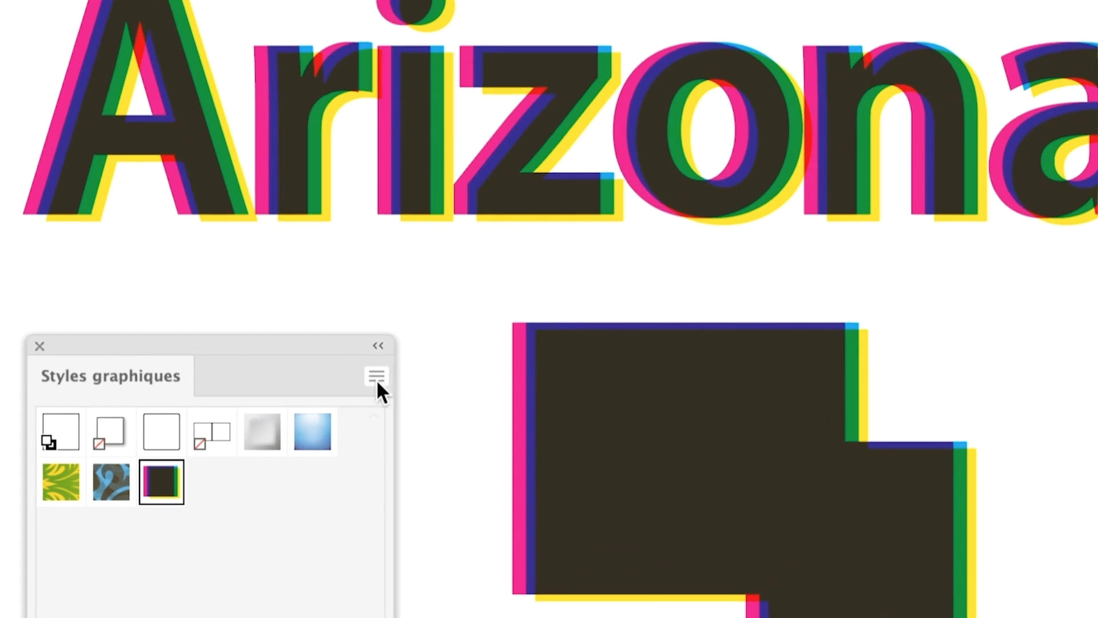
Save the style library as 'fonds multiples.ai' in Styles graphiques, dropping the '- 02' suffix.
left_click(376, 378)
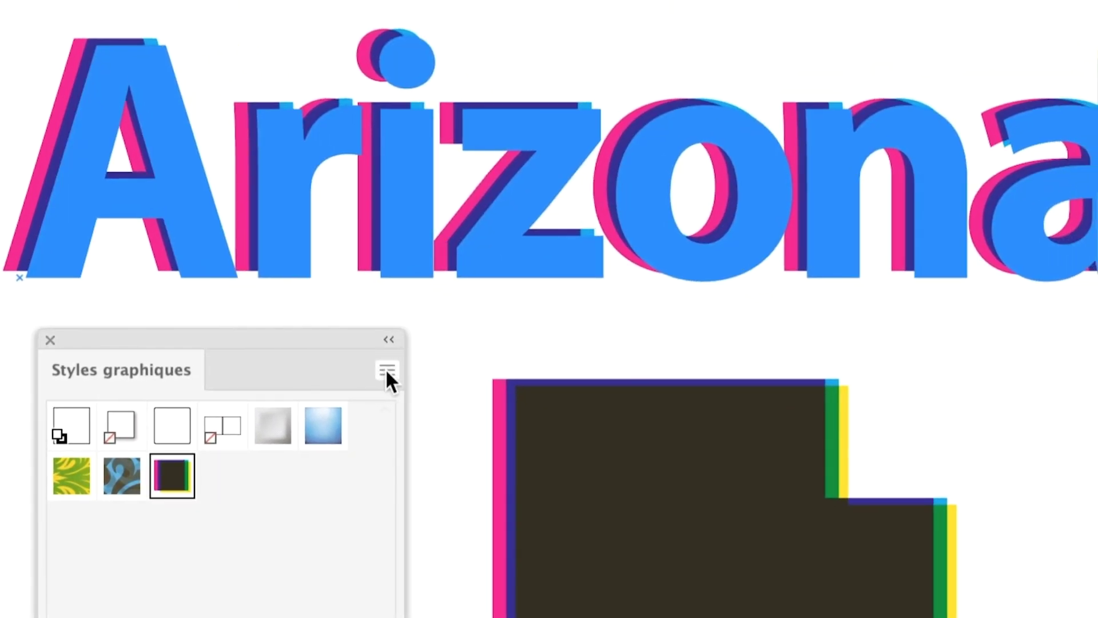
left_click(387, 372)
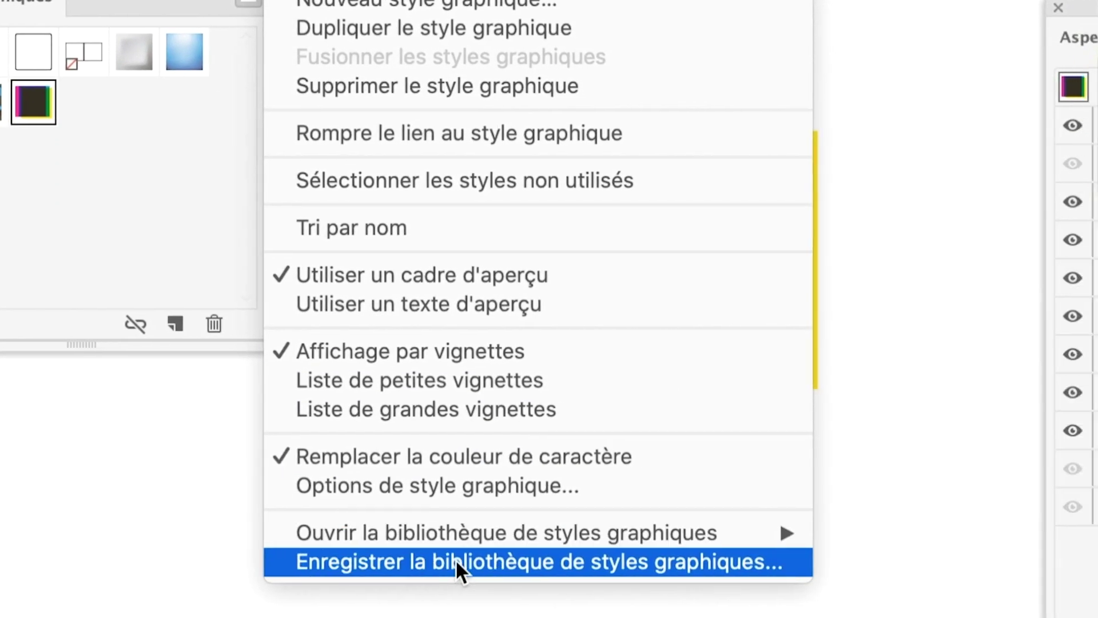
left_click(470, 561)
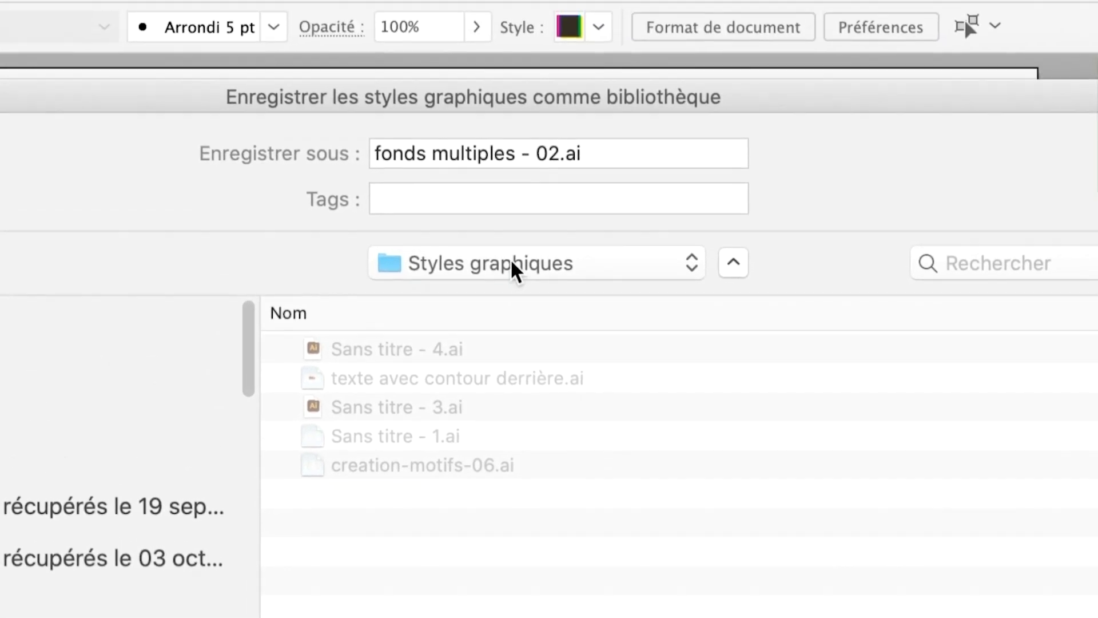
left_click(513, 268)
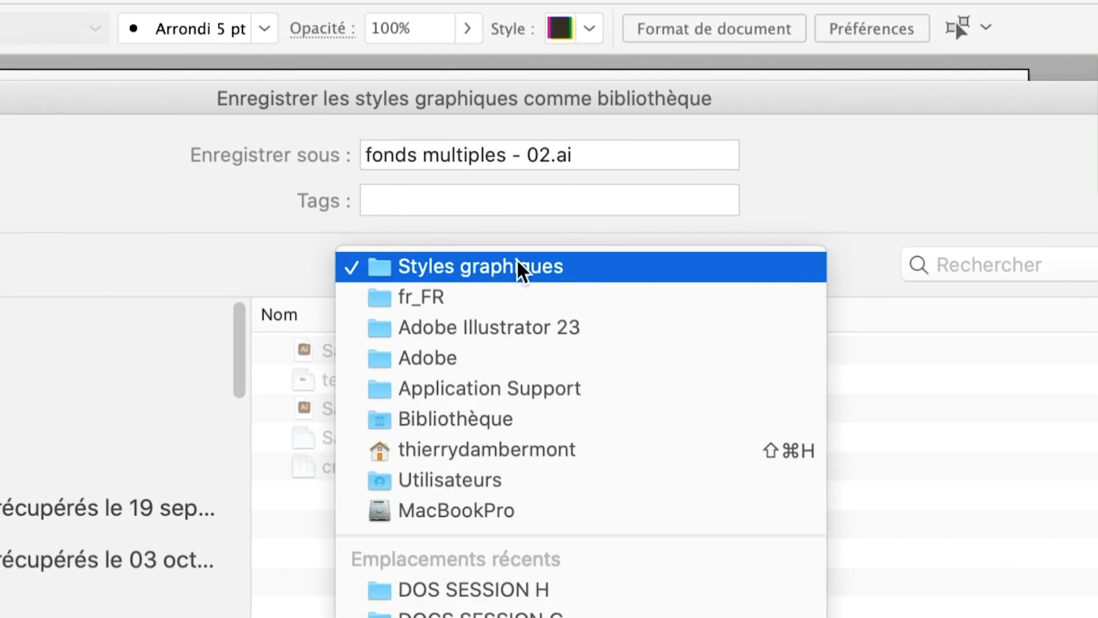
left_click(515, 260)
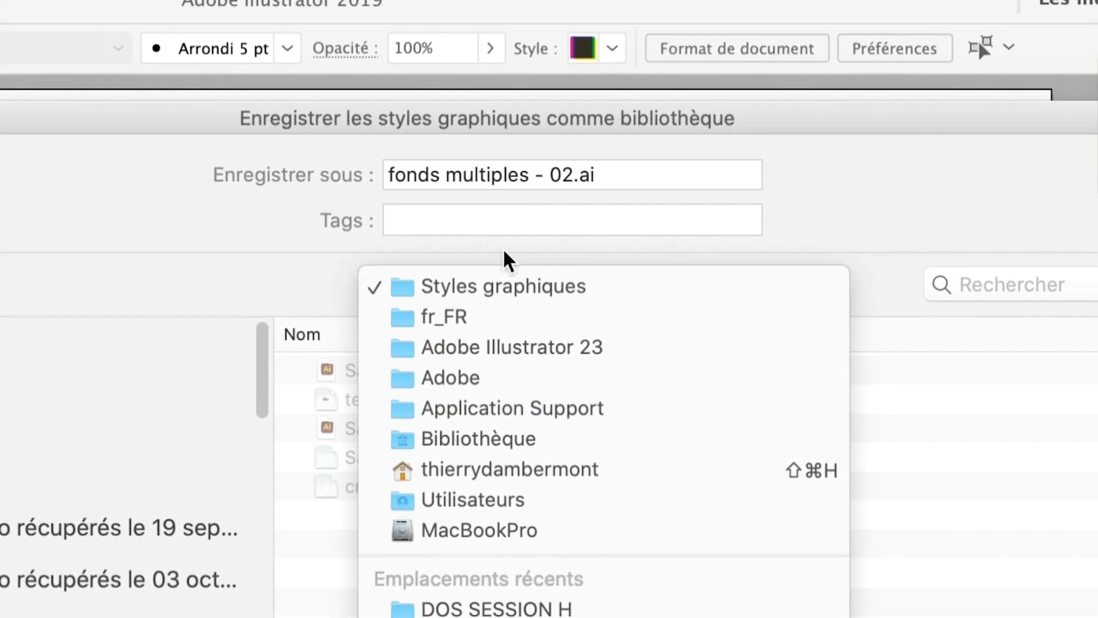
left_click(504, 253)
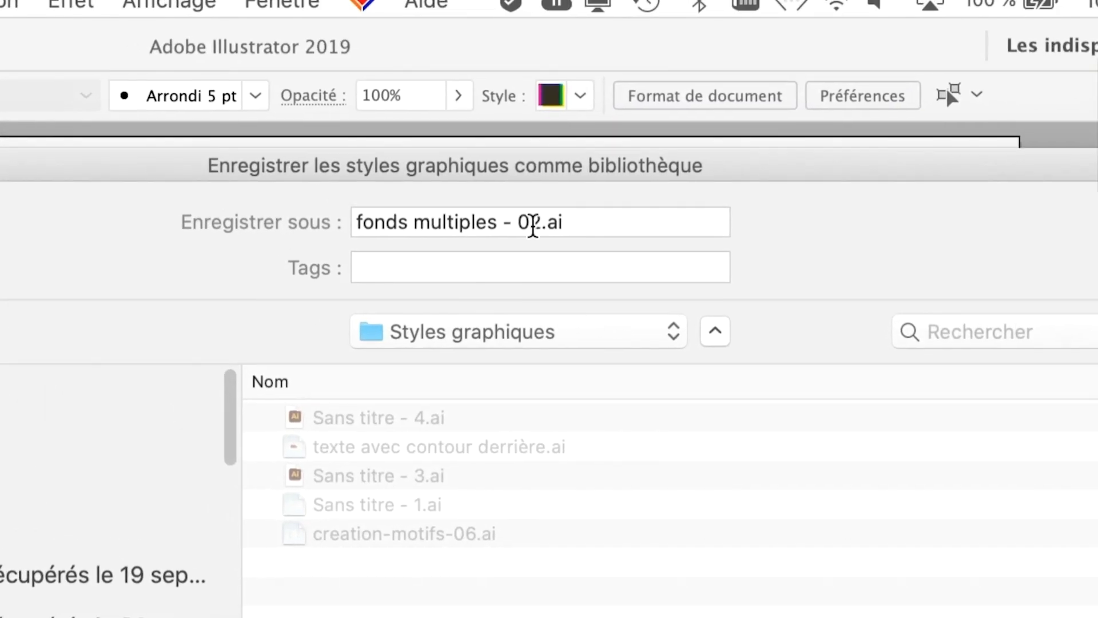
left_click(510, 210)
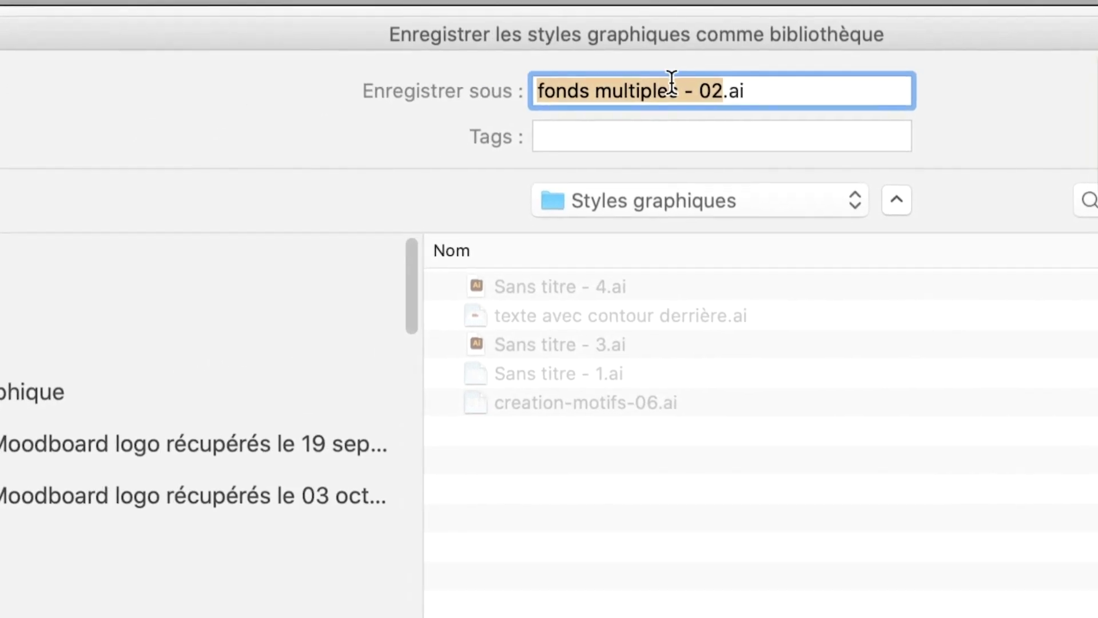
left_click(723, 91)
key("BackSpace")
key("BackSpace")
key("BackSpace")
key("BackSpace")
key("BackSpace")
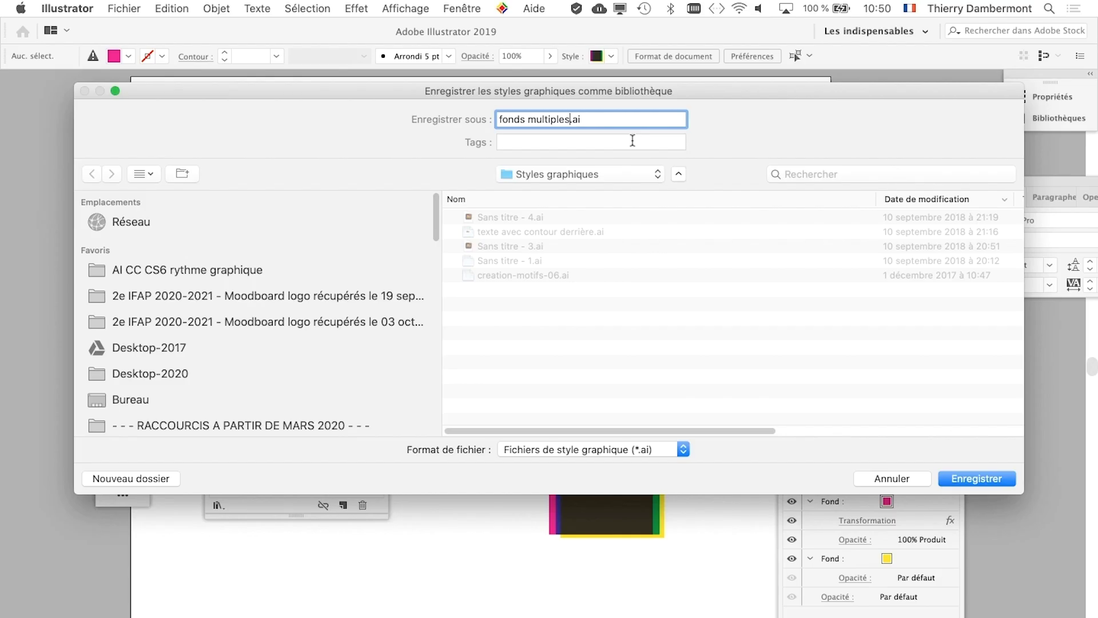
left_click(983, 477)
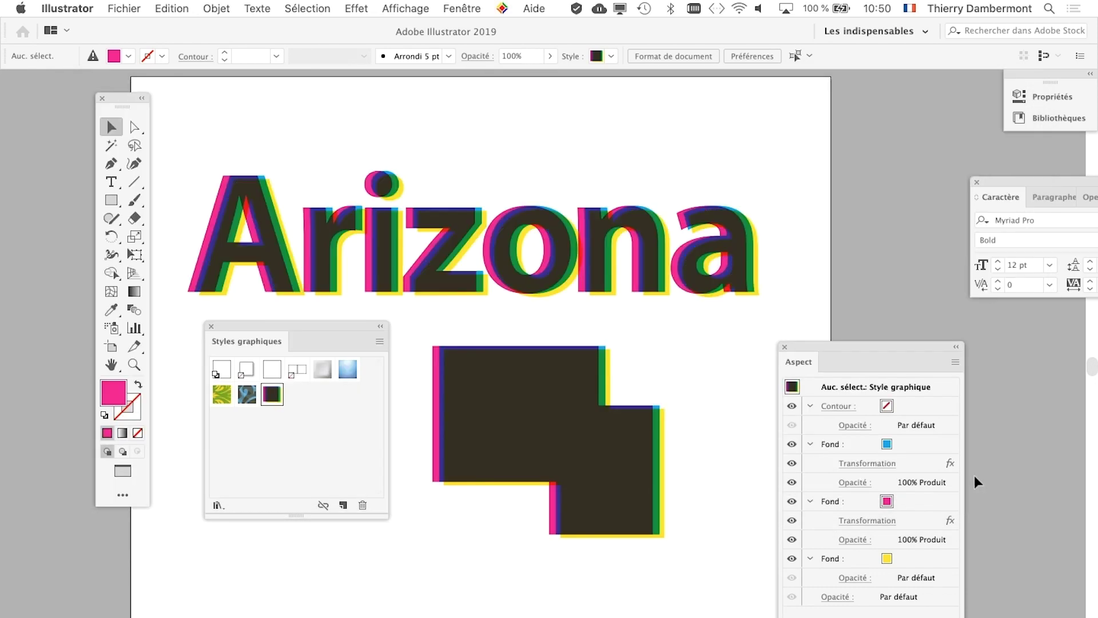
Deselect the rectangles and create a new blank document.
left_click(250, 306)
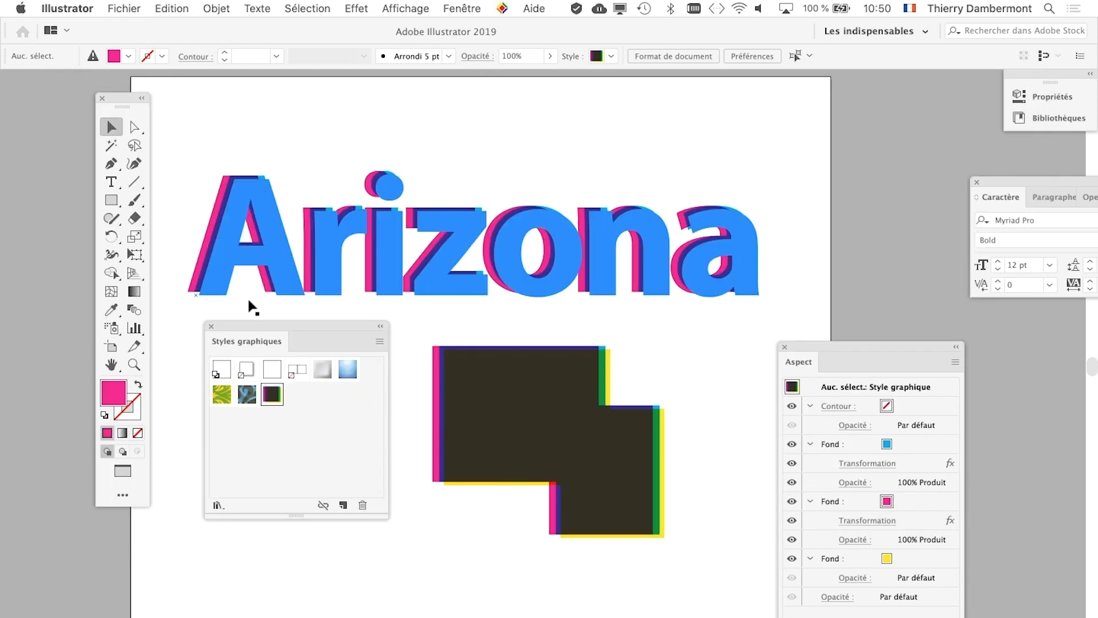
left_click(125, 8)
left_click(133, 27)
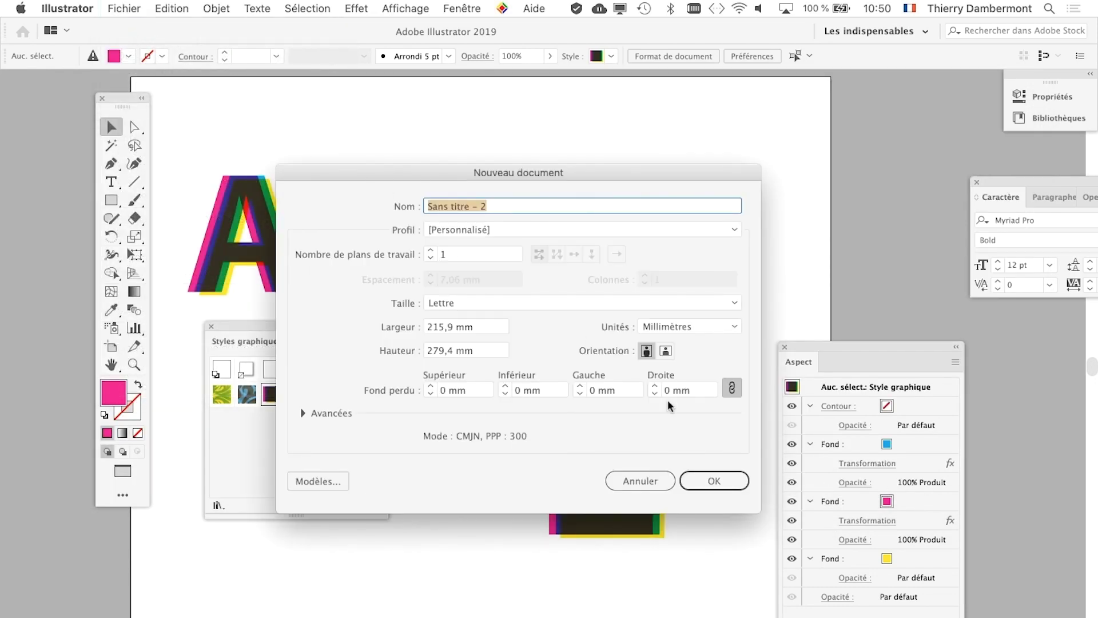
left_click(727, 477)
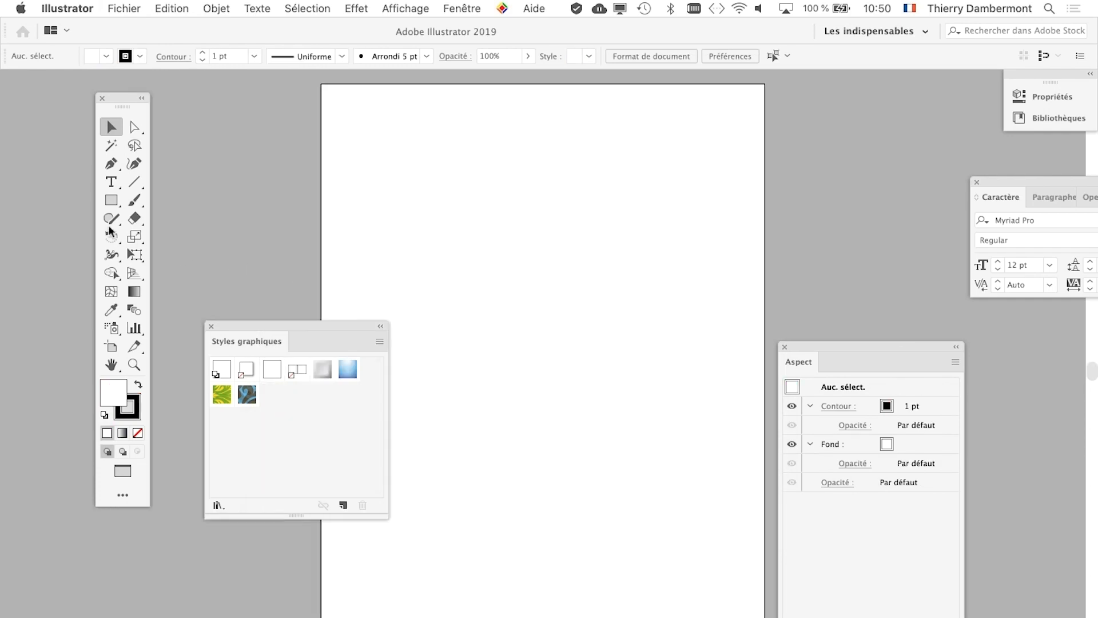
Draw a five-point star and bring up the graphic style libraries list.
left_click(112, 205)
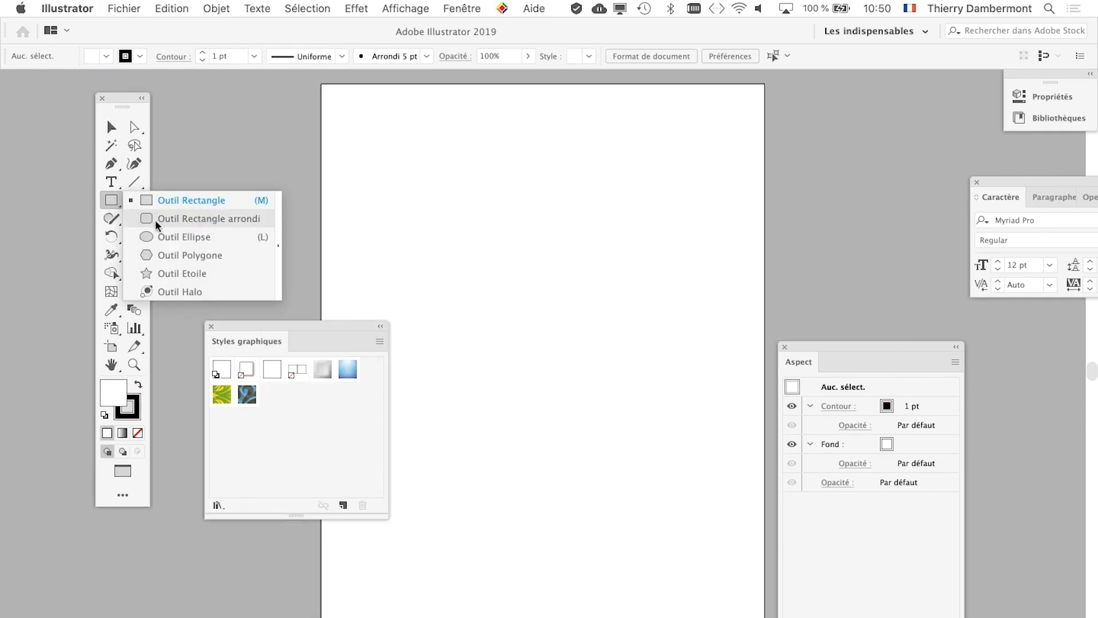
left_click(171, 273)
left_click_drag(426, 222, 494, 258)
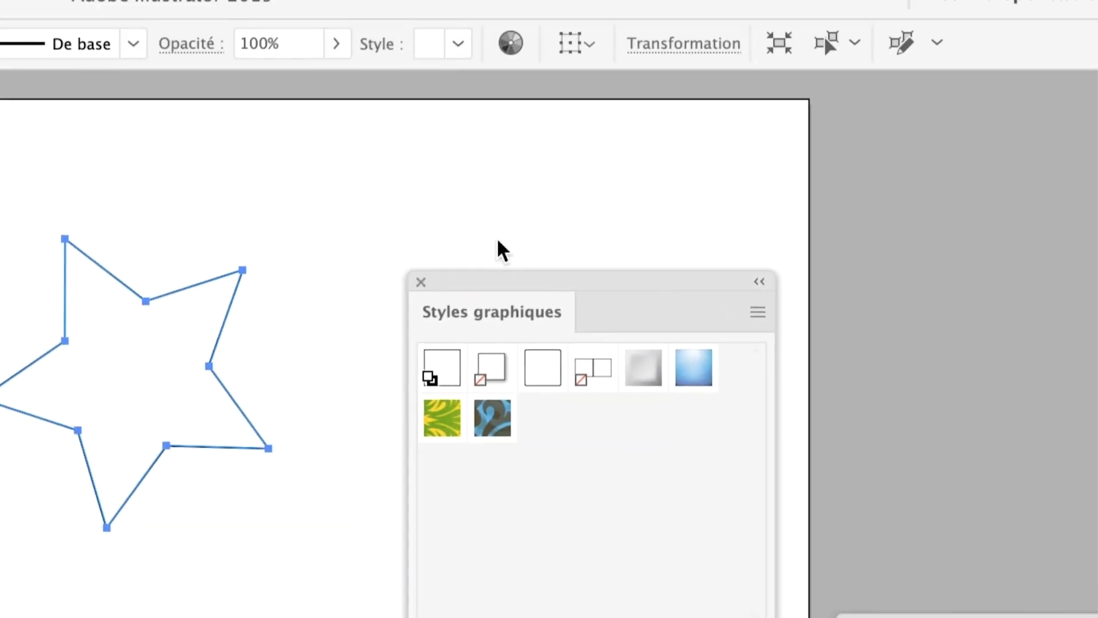
left_click_drag(498, 282, 490, 210)
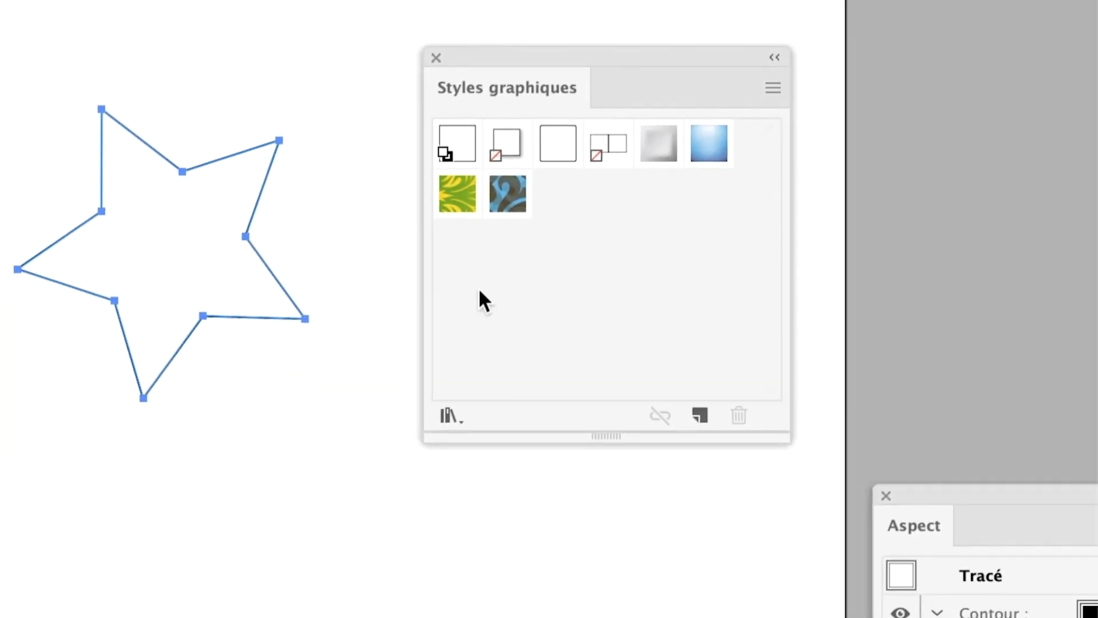
left_click(450, 416)
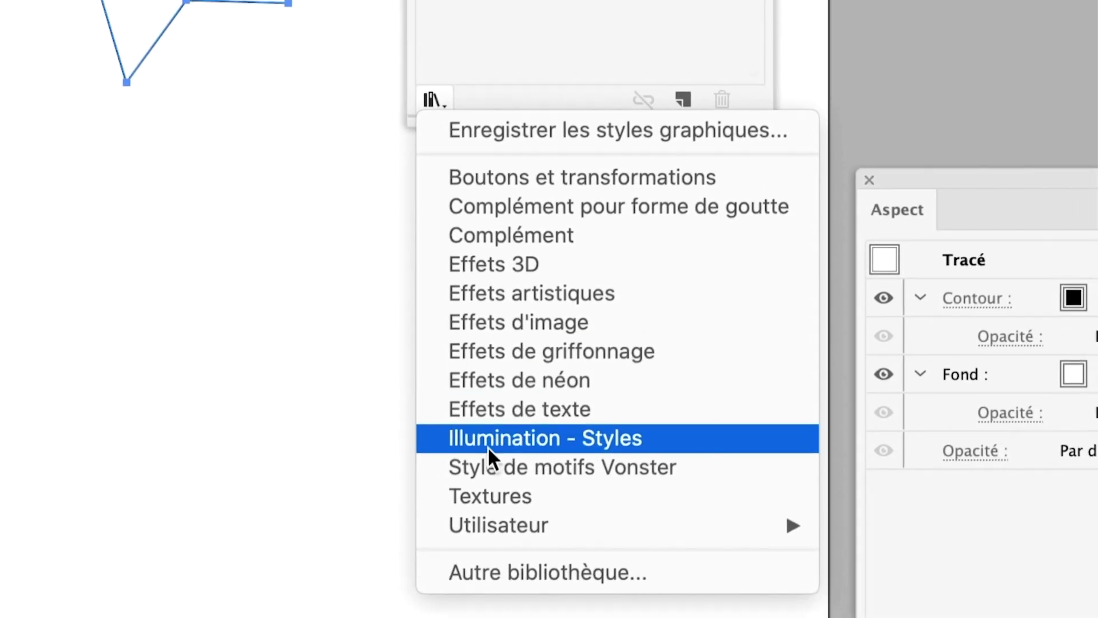
mouse_move(257, 391)
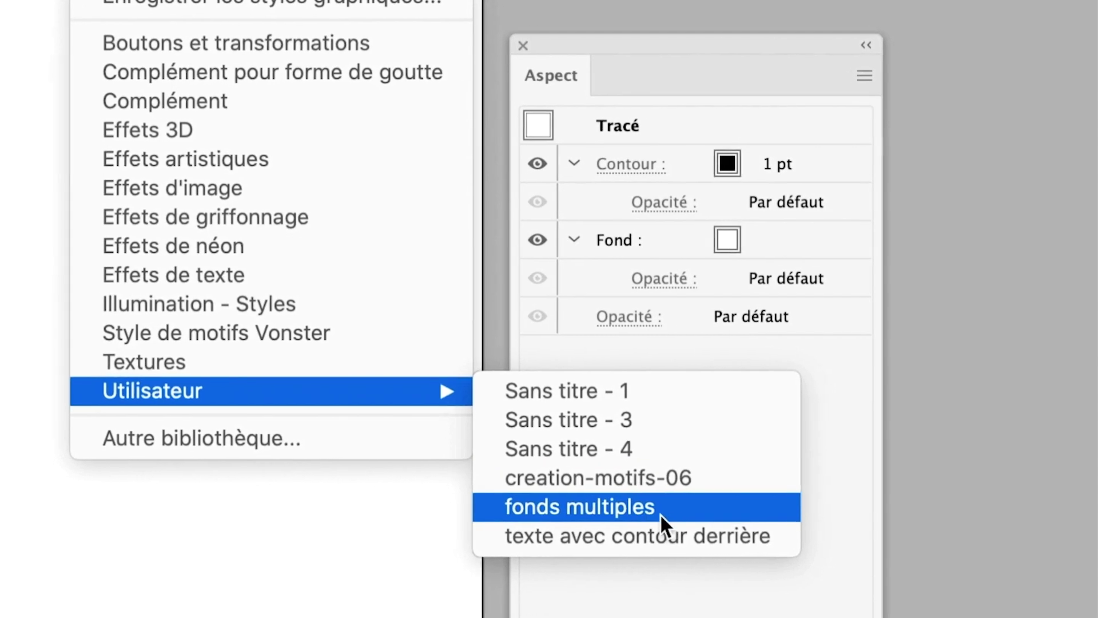
Load the fonds multiples library and give the star its dark three-colour offset style.
left_click(666, 510)
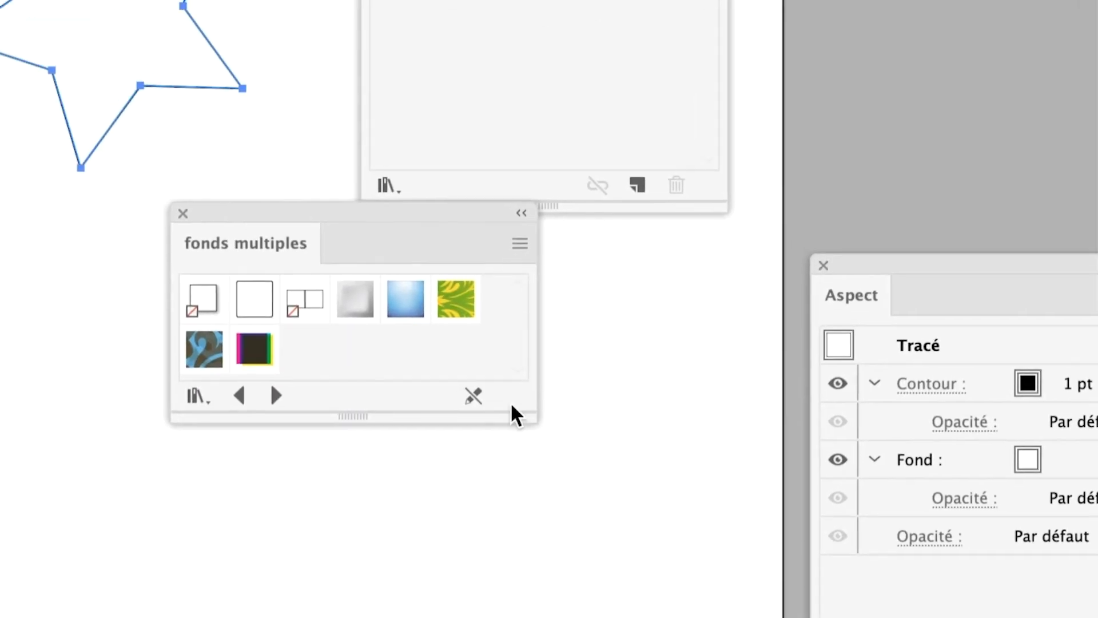
left_click(429, 390)
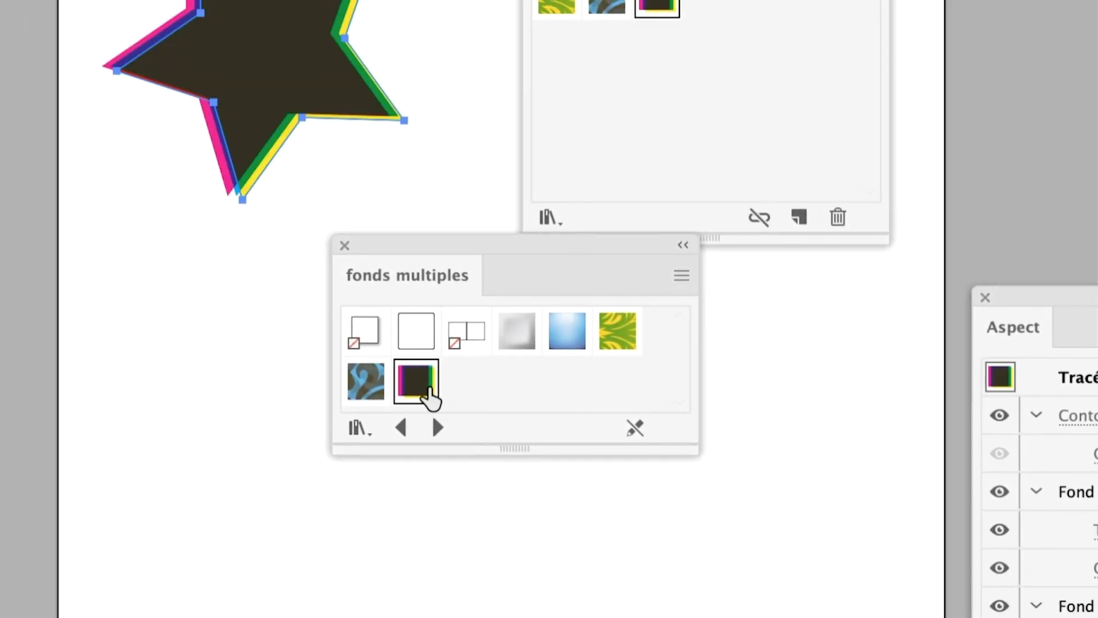
left_click_drag(413, 335, 444, 195)
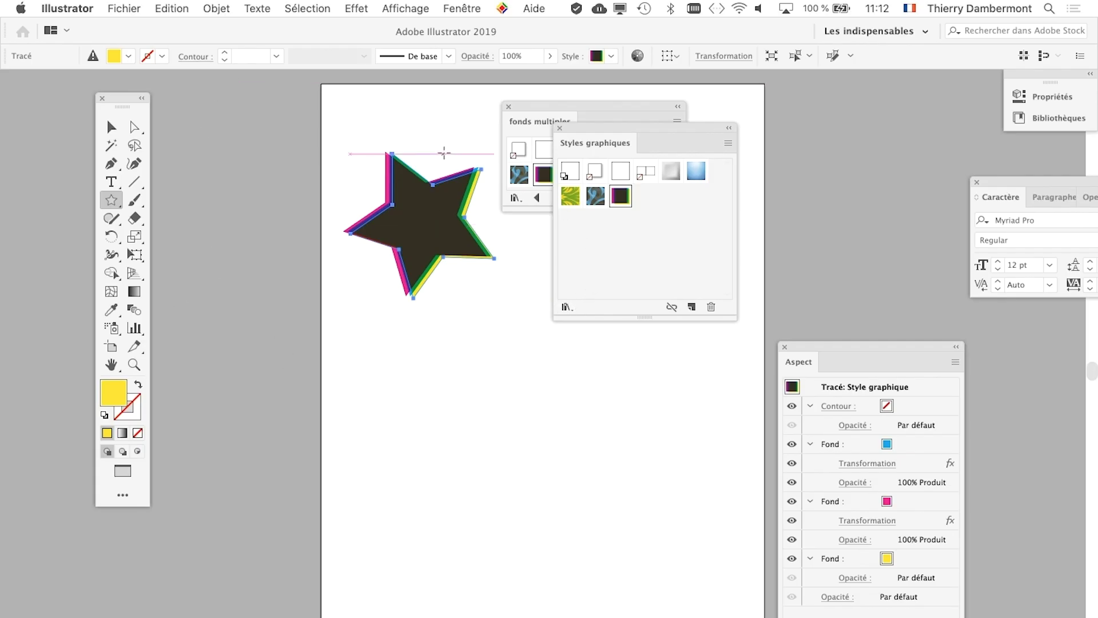
View the Arizona document with the style panels moved aside, then open the window list.
left_click(460, 8)
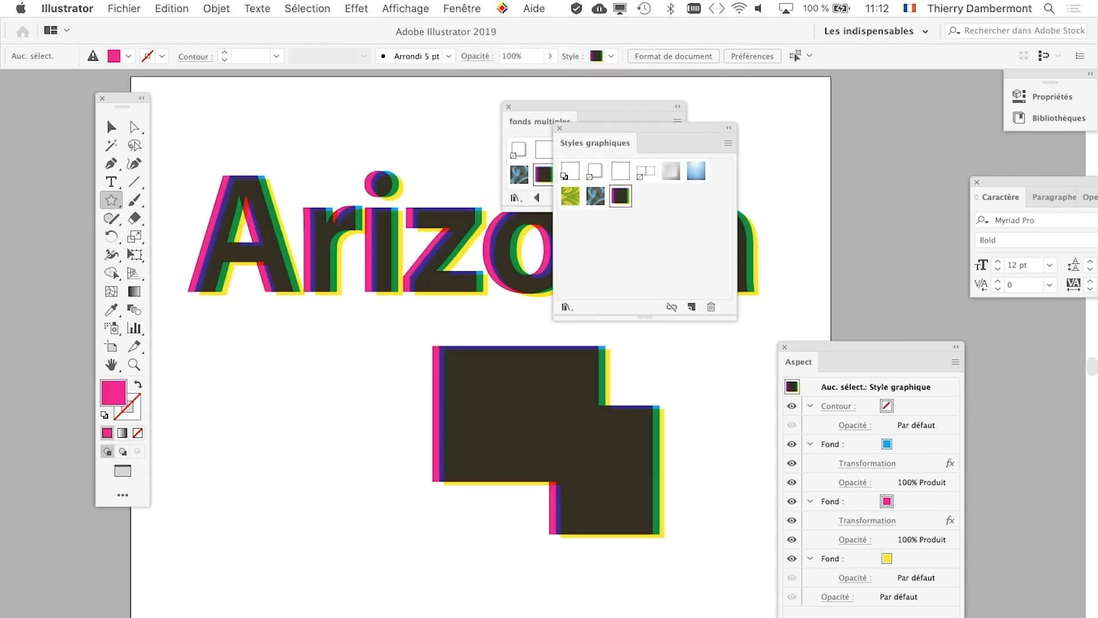
left_click_drag(584, 125, 784, 119)
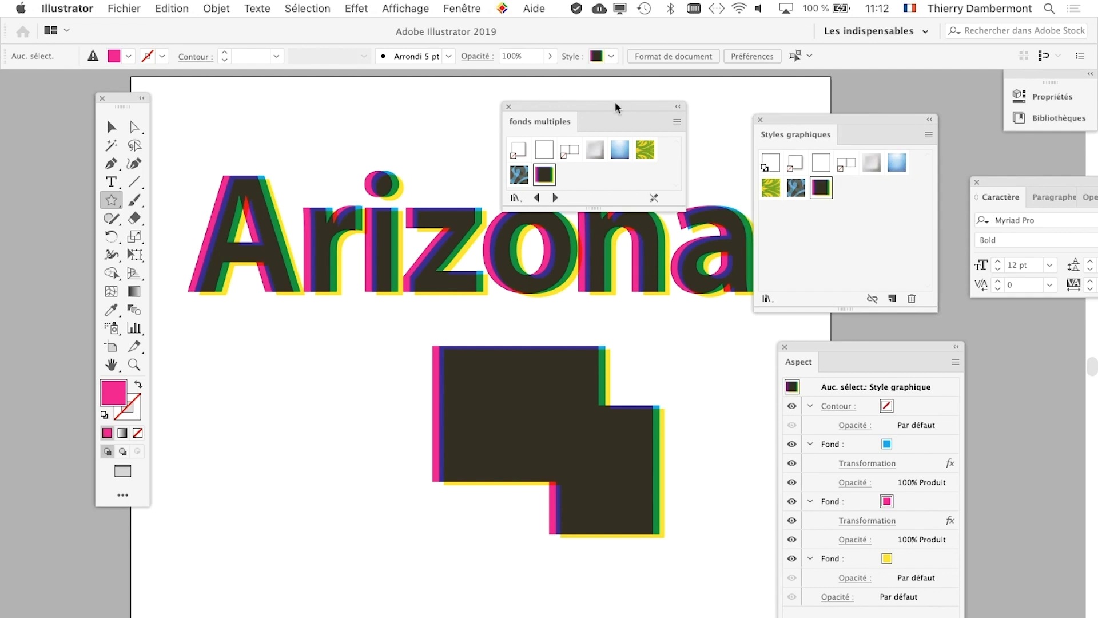
left_click_drag(616, 101, 654, 84)
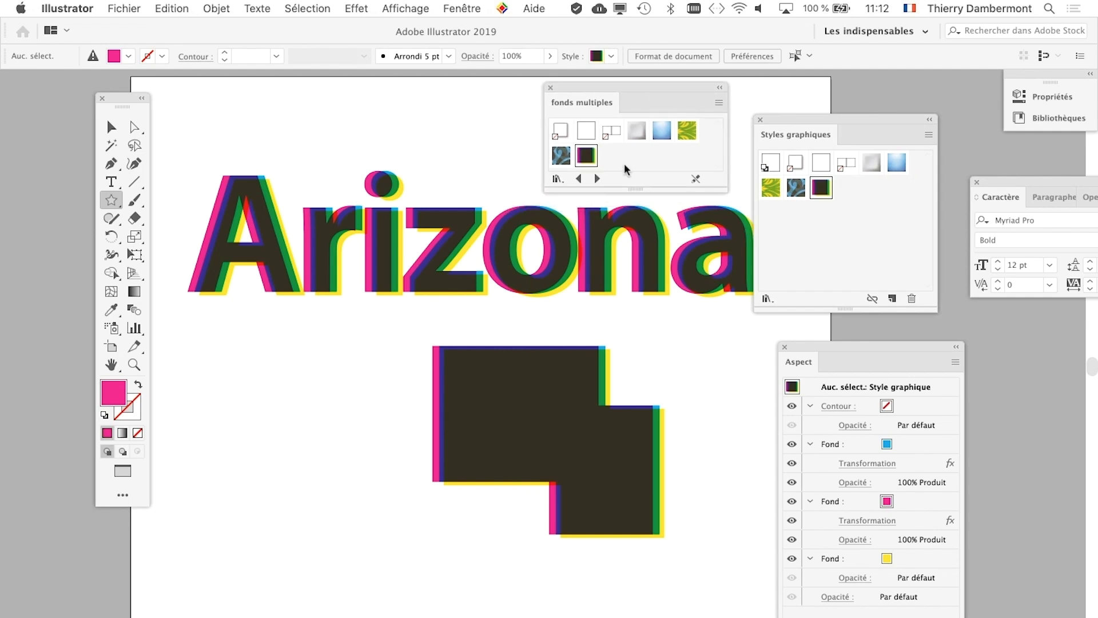
left_click(484, 9)
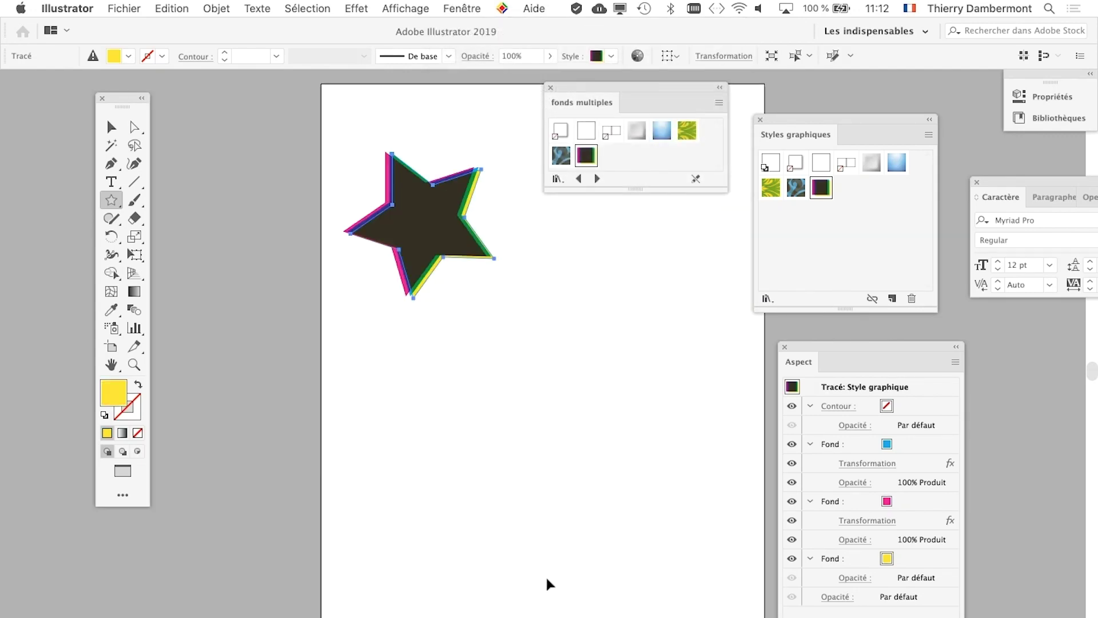
Back in the star document, draw a smaller star with the dark three-colour style.
key("super+Tab")
left_click(482, 360)
left_click_drag(589, 276, 620, 303)
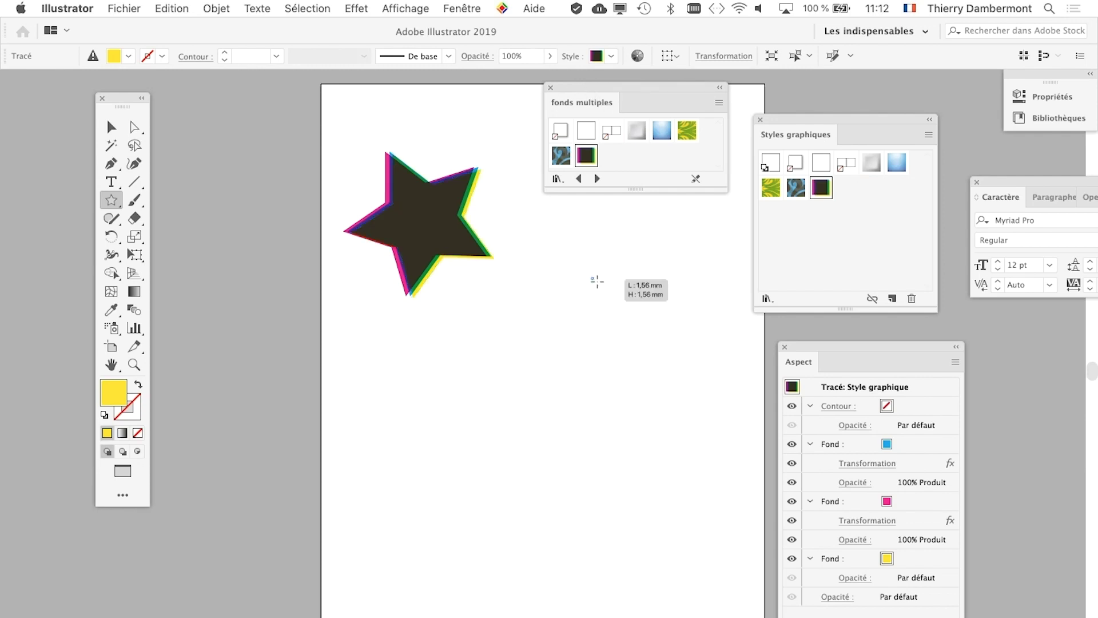
left_click(821, 194)
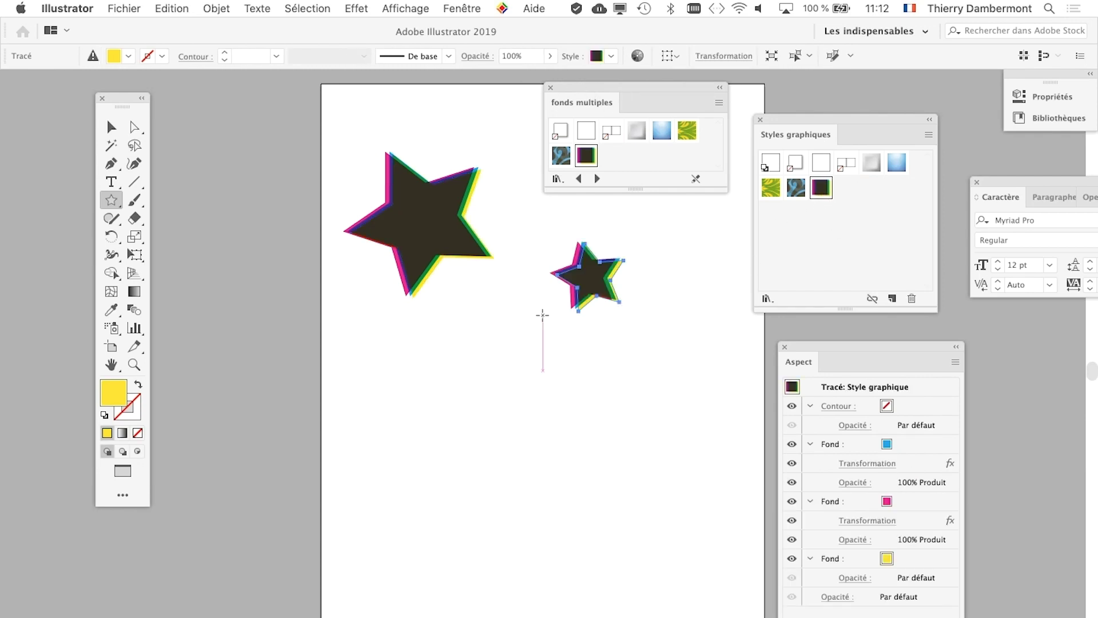
Draw a hexagon below the stars with the dark style and place a text point beside it.
left_click(107, 204)
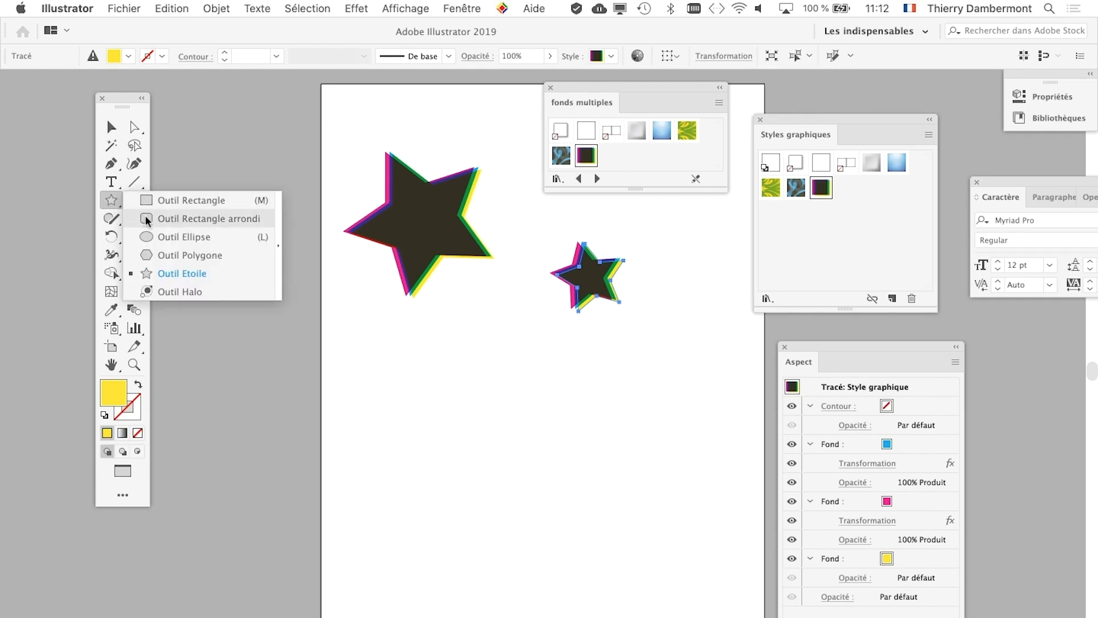
left_click(163, 255)
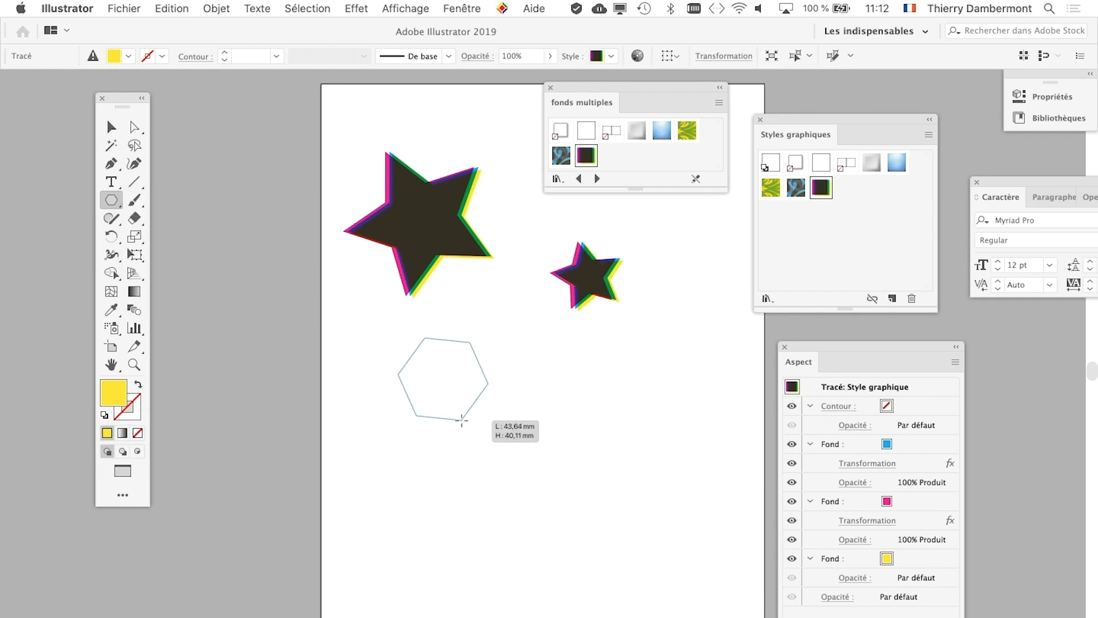
left_click_drag(443, 378, 459, 422)
left_click(821, 188)
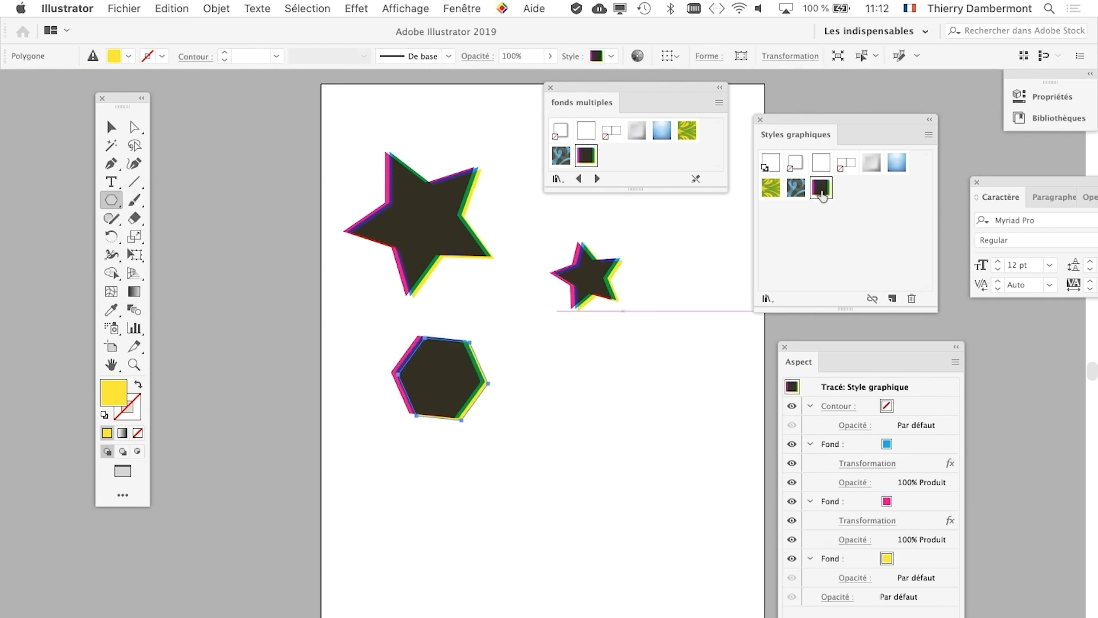
left_click(111, 182)
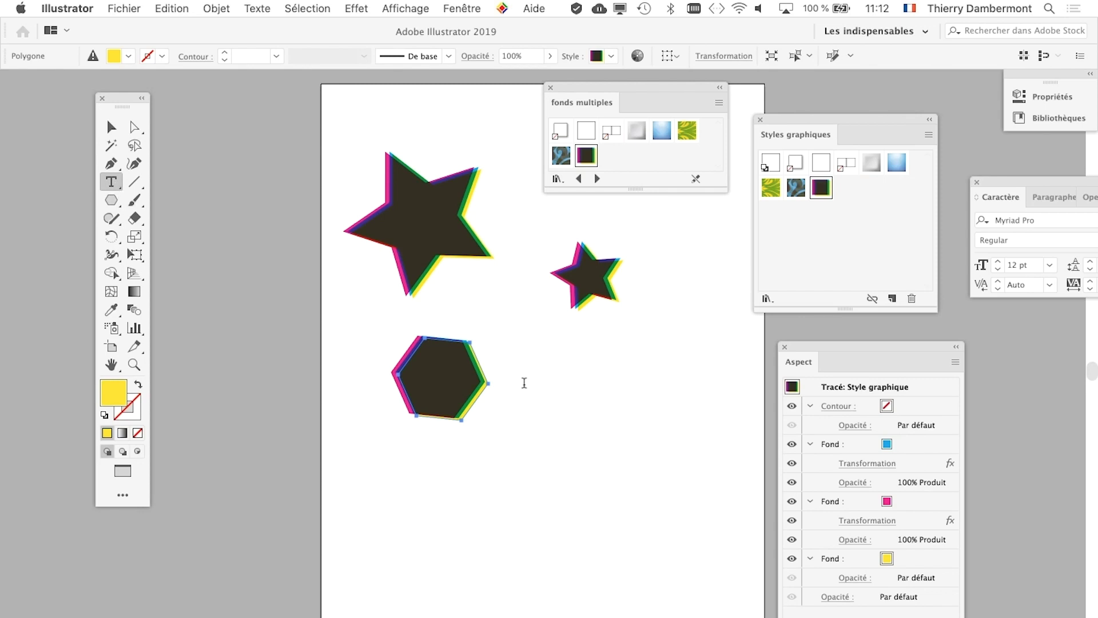
left_click(531, 378)
Enter 'Vegas', enlarge it to 91,23 pt, and apply the dark three-colour offset style.
key("BackSpace")
type("Vegas")
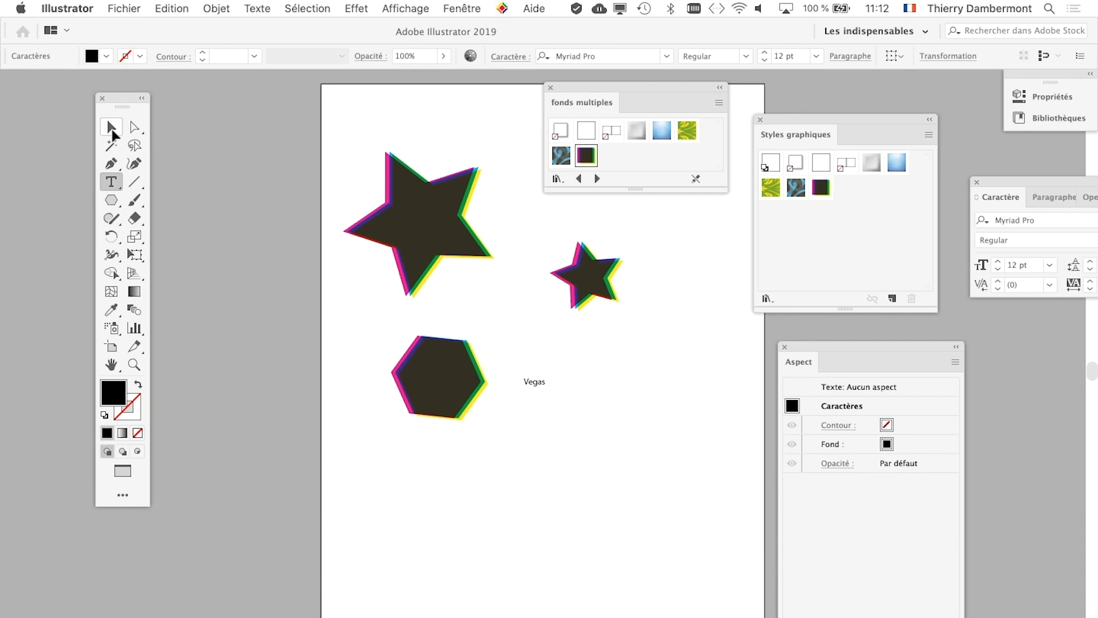
key("Escape")
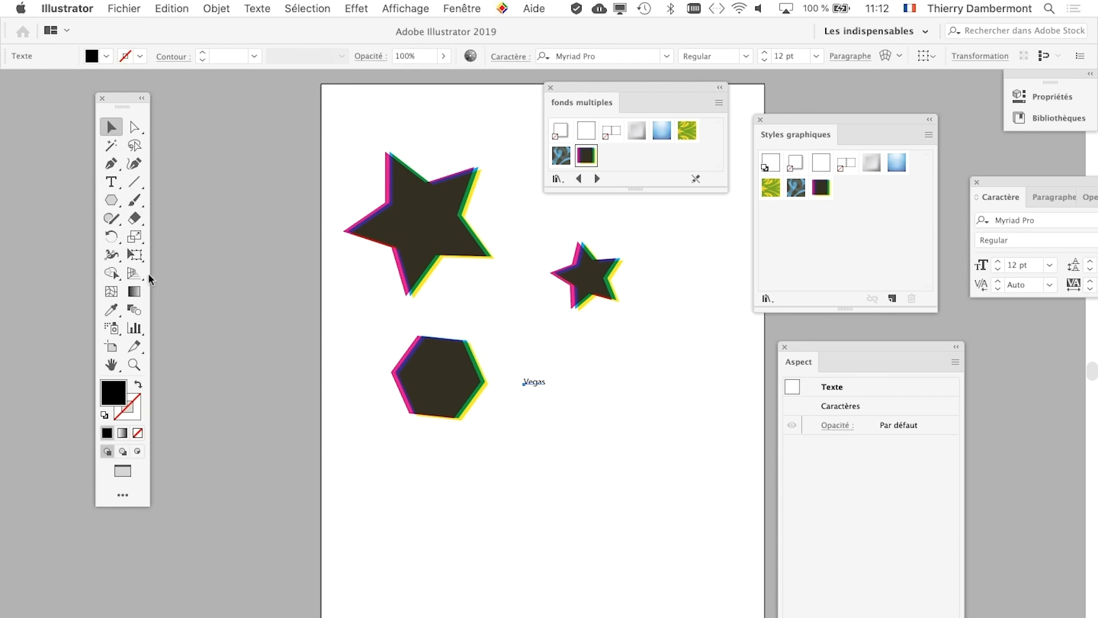
left_click(134, 254)
left_click_drag(546, 391, 706, 504)
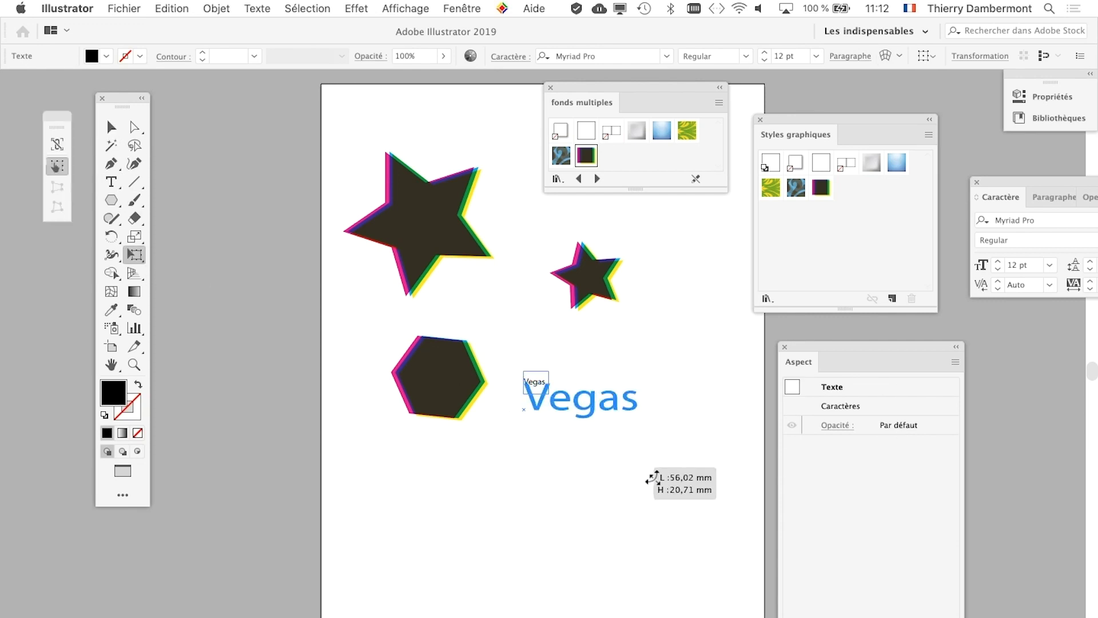
left_click(822, 193)
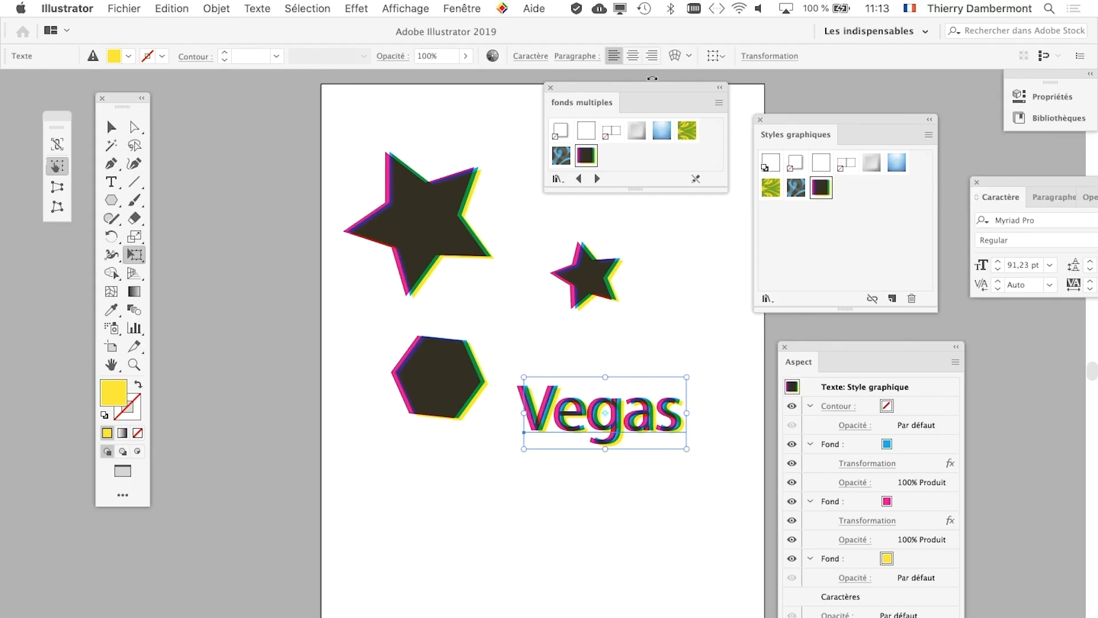
left_click_drag(650, 90, 331, 508)
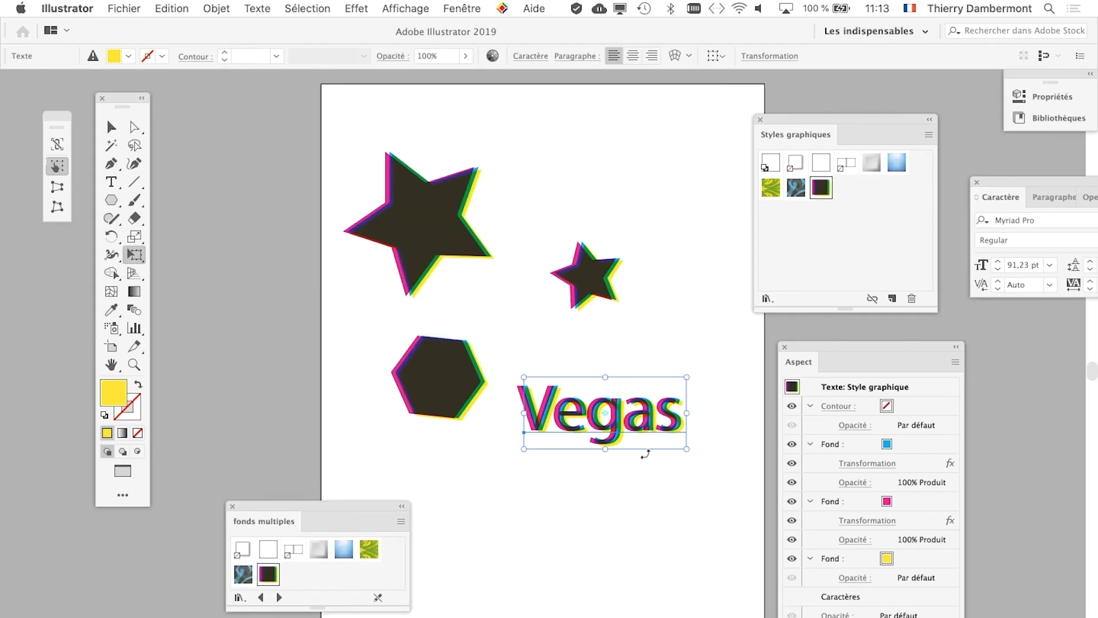
Centre the enlarged Vegas text in view with the Appearance panel beside it.
scroll(645, 454, "up", 3)
scroll(637, 451, "up", 2)
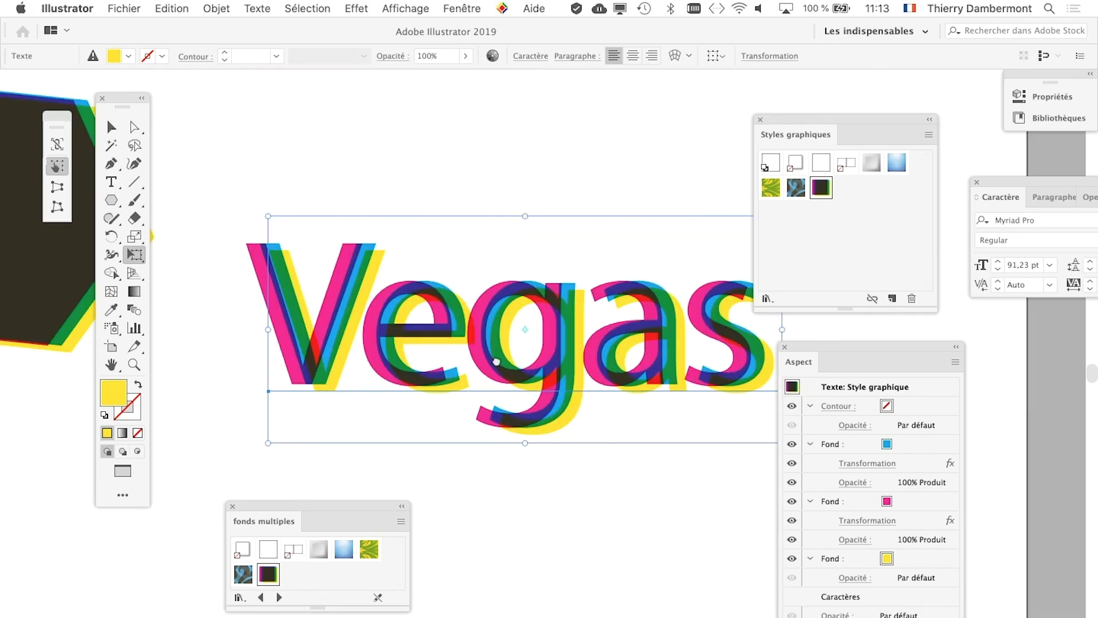
scroll(496, 361, "down", 5)
scroll(496, 361, "right", 5)
mouse_move(825, 348)
left_mouse_down()
mouse_move(784, 320)
mouse_move(734, 257)
left_mouse_up()
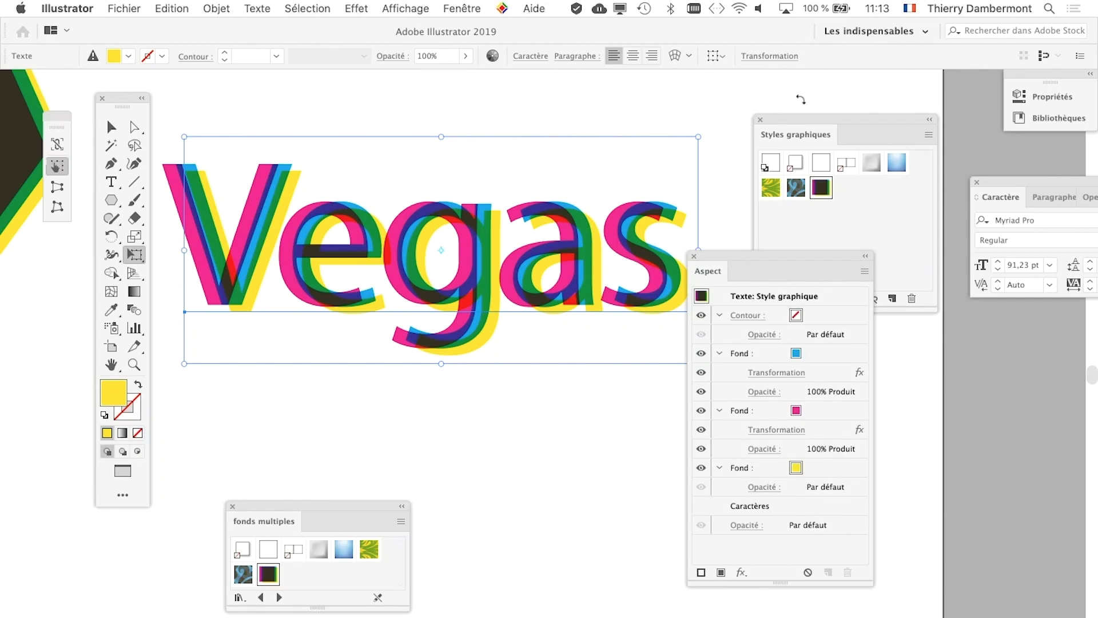
left_click_drag(754, 261, 807, 158)
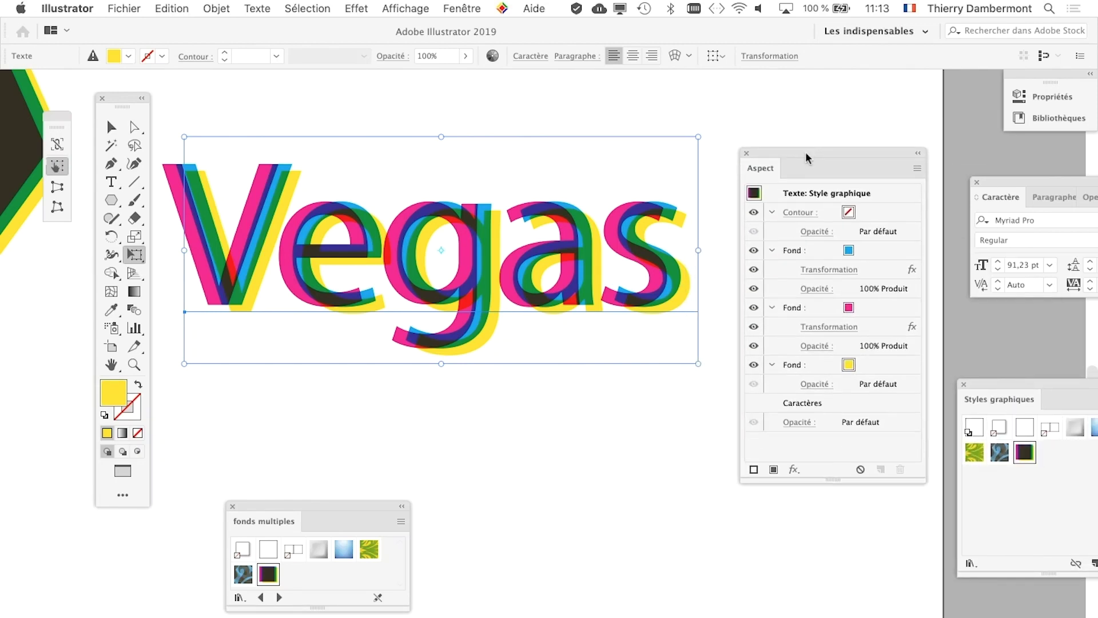
left_click(111, 127)
left_click_drag(179, 296, 194, 300)
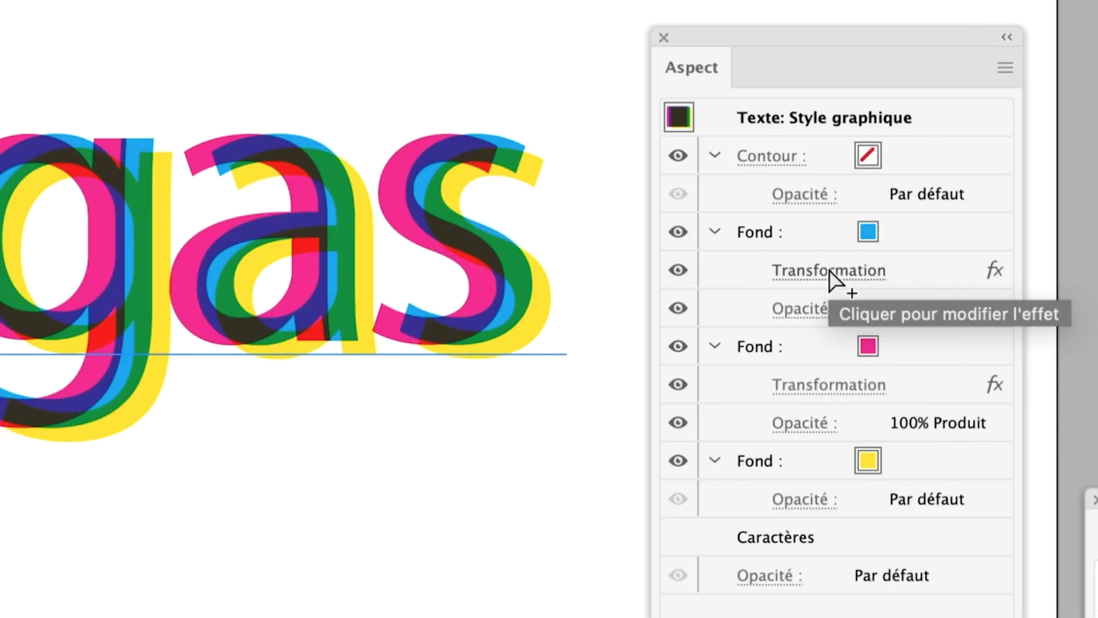
Set the cyan fill's Transformation offset to -4,9389 mm horizontal and 4,5861 mm vertical.
left_click(830, 271)
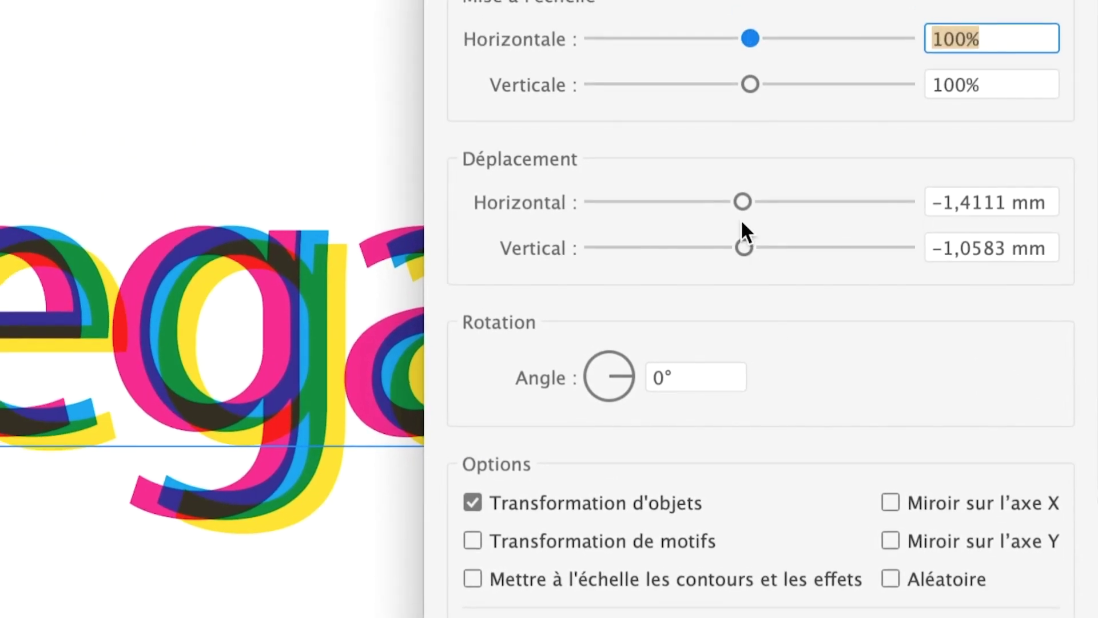
left_click_drag(703, 130, 691, 130)
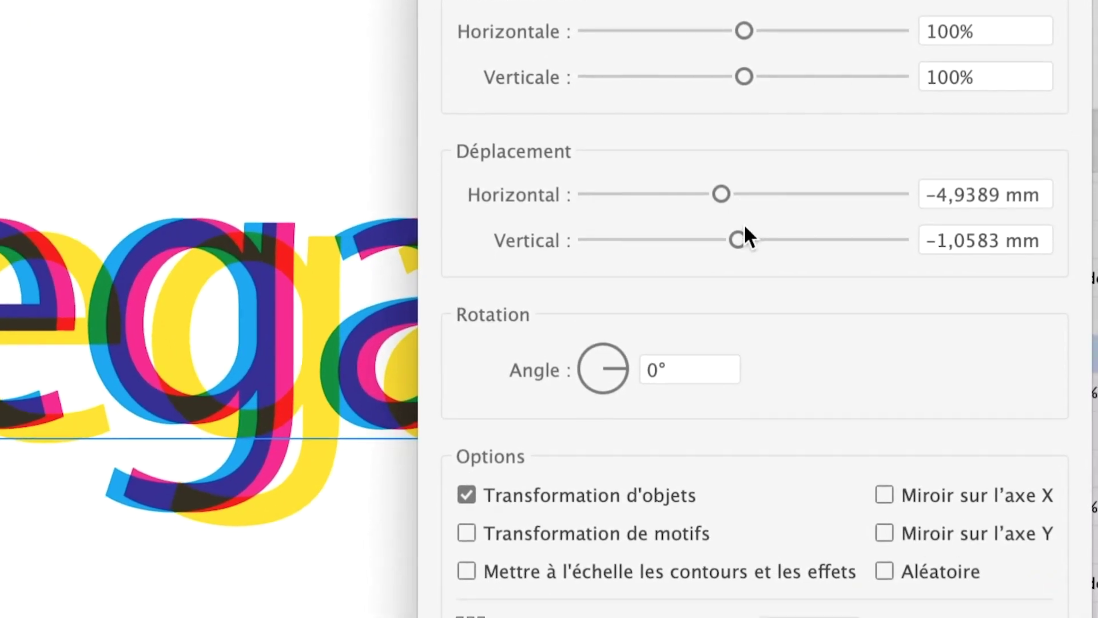
left_click_drag(744, 229, 754, 230)
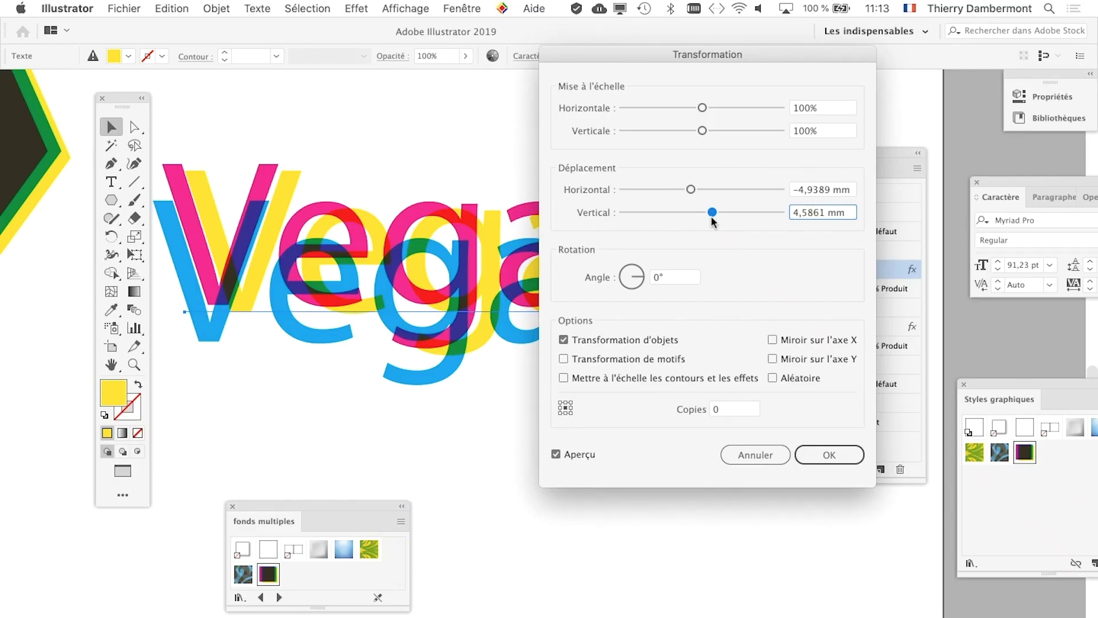
left_click(816, 465)
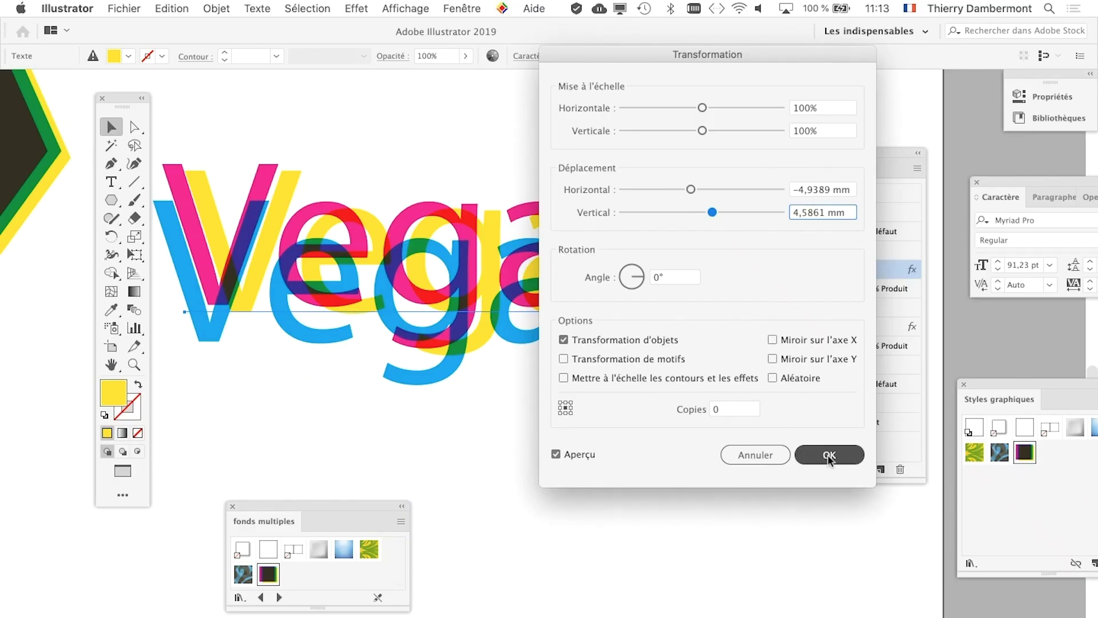
scroll(445, 403, "down", 2)
scroll(445, 403, "down", 2)
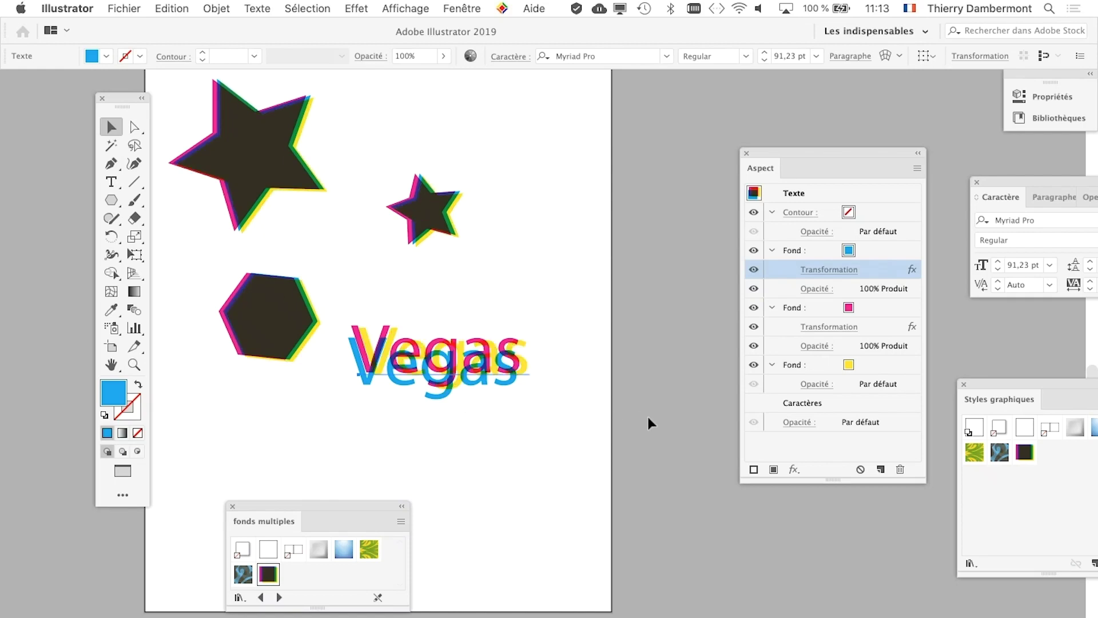
Save Vegas's appearance as a new graphic style and apply it to the small star.
left_click_drag(979, 379, 541, 121)
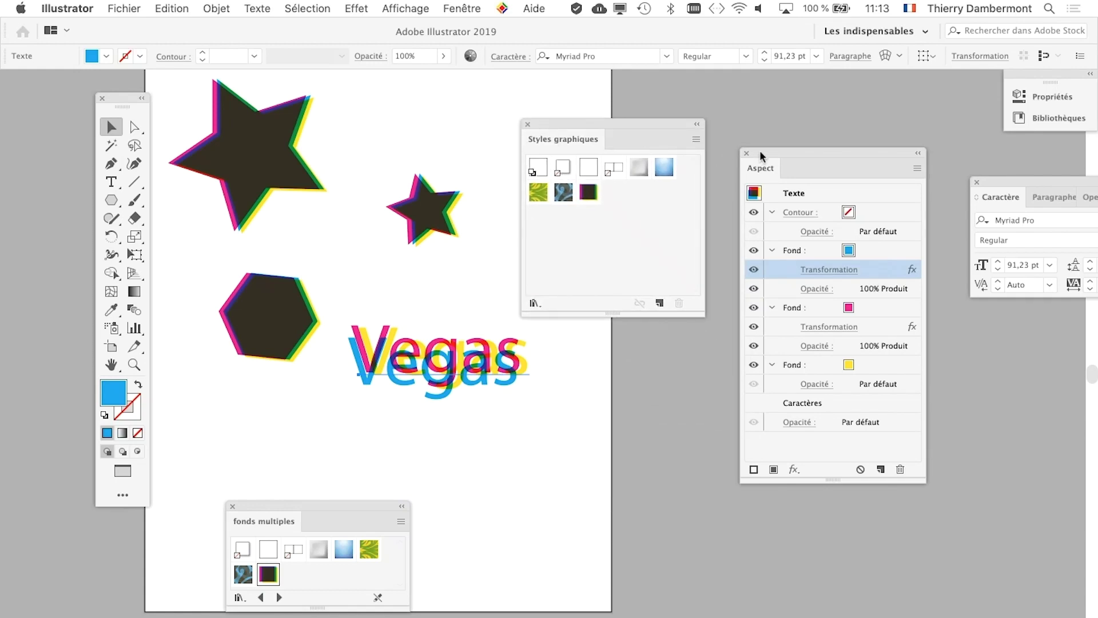
left_click_drag(760, 150, 811, 179)
left_click_drag(589, 121, 645, 101)
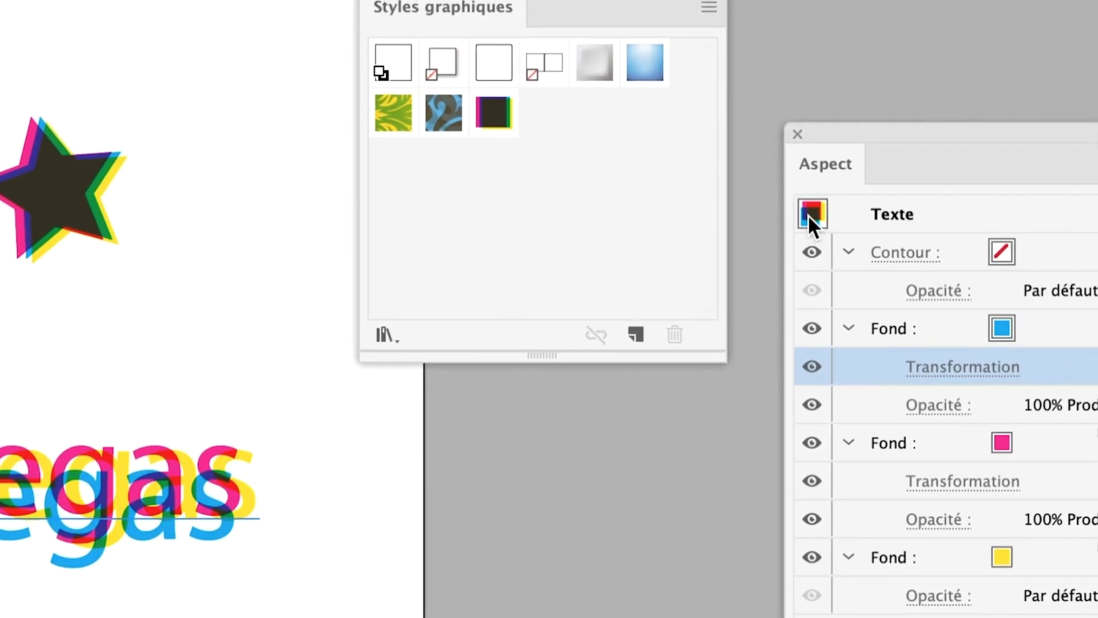
left_click_drag(810, 221, 721, 186)
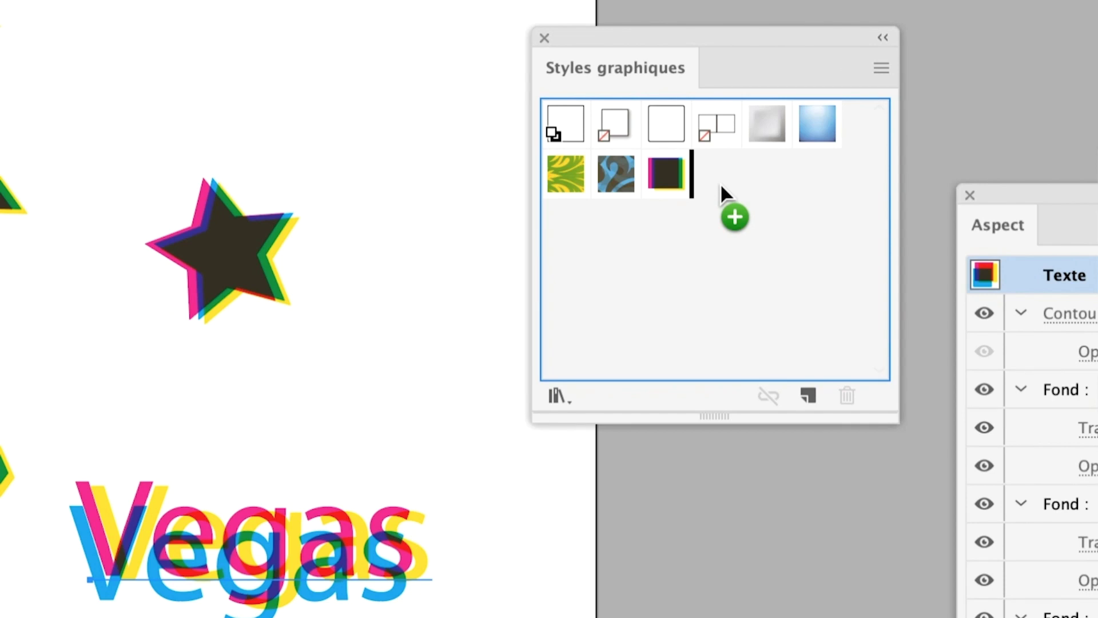
left_click_drag(719, 183, 706, 183)
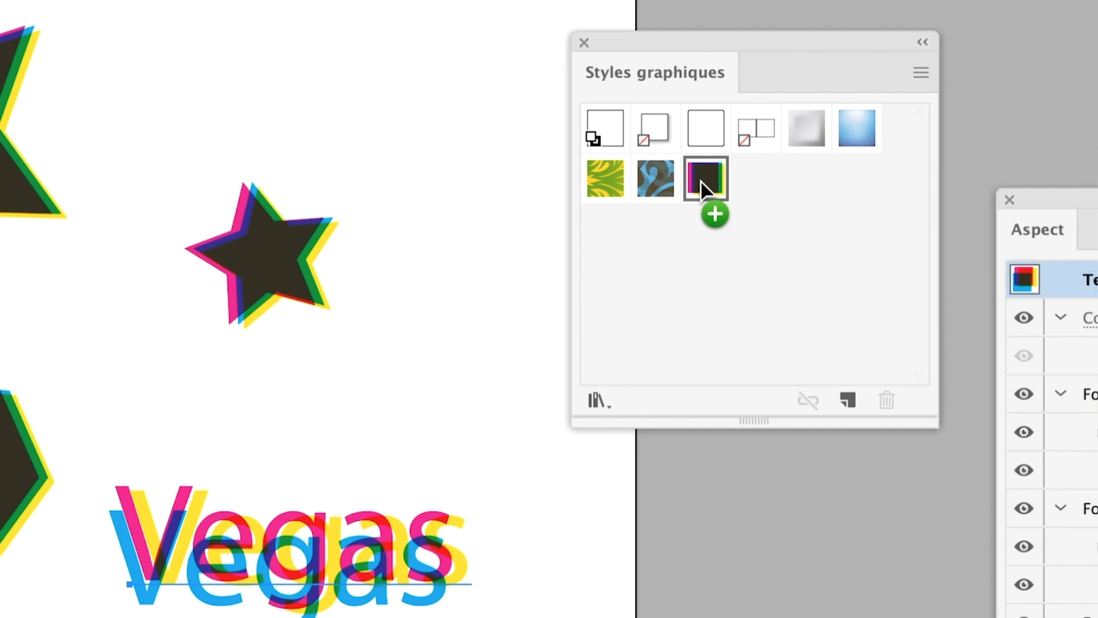
left_click(702, 181)
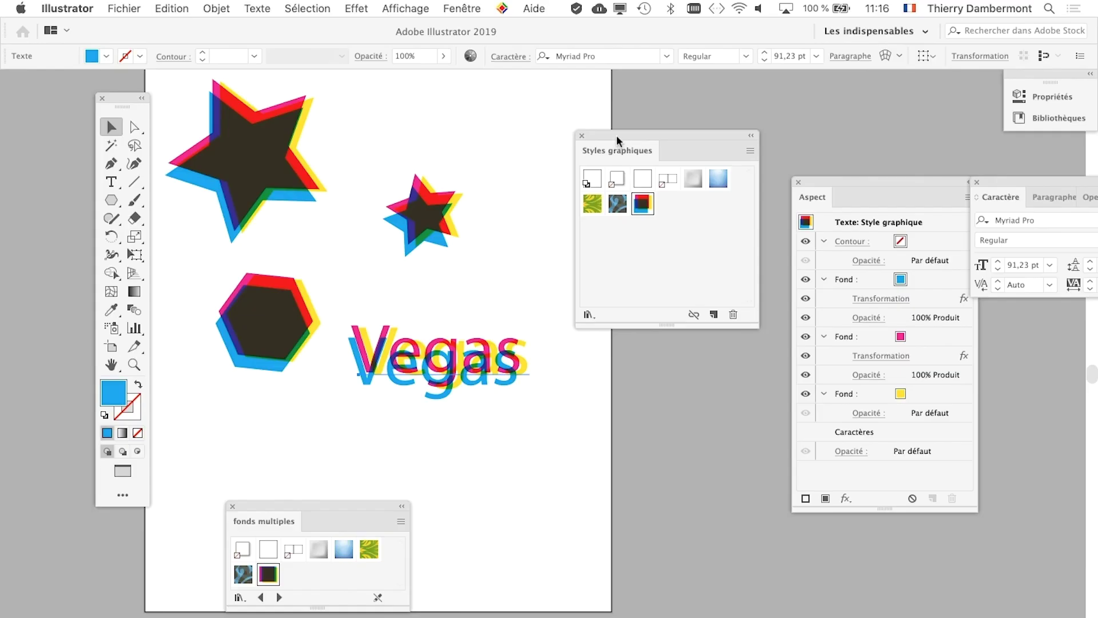
Load the Effets de griffonnage library and enlarge it beside the Graphic Styles panel.
left_click_drag(616, 135, 610, 91)
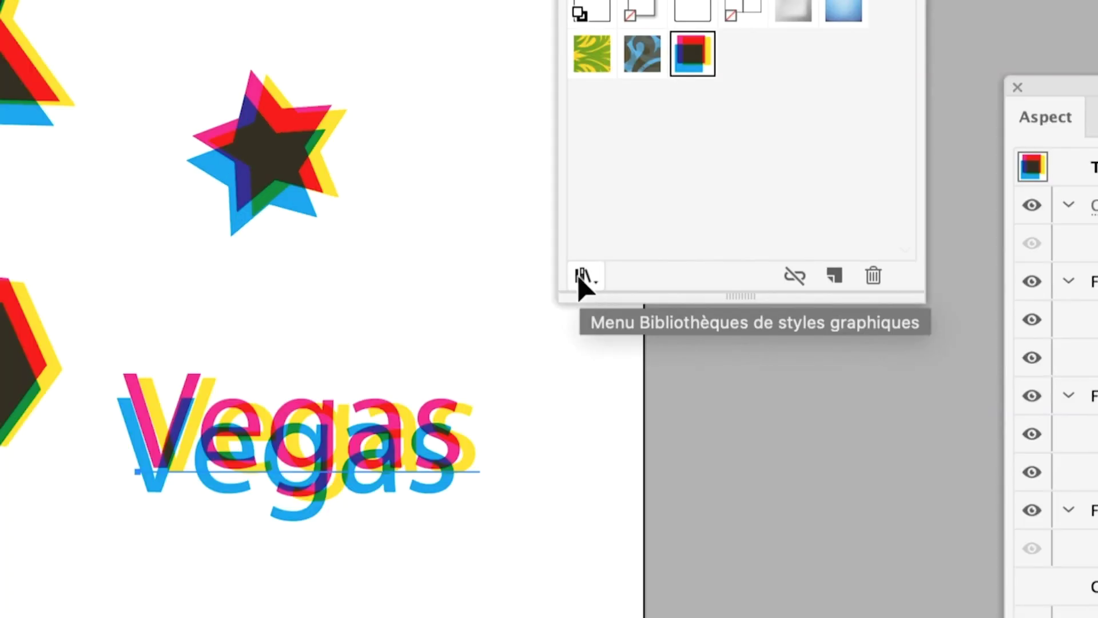
left_click(582, 277)
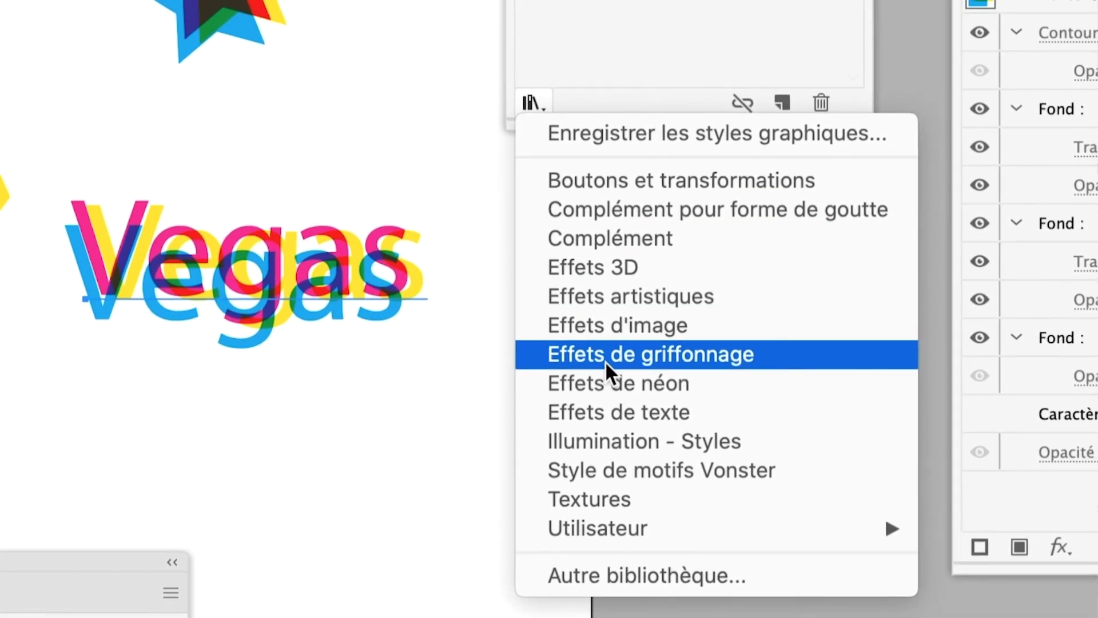
left_click(605, 361)
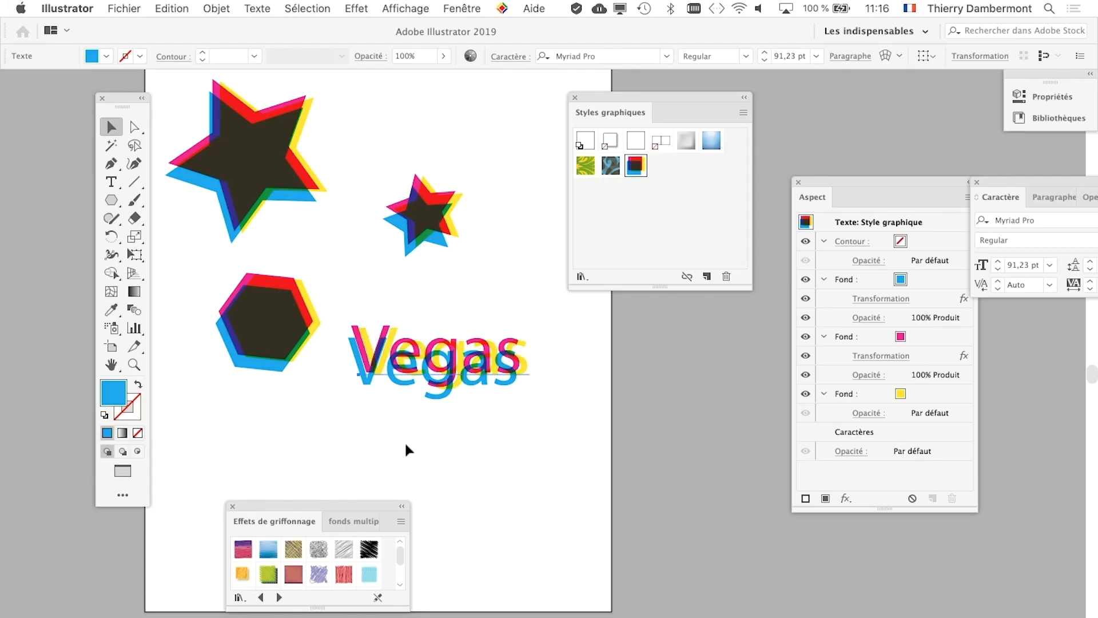
left_click_drag(367, 508, 717, 342)
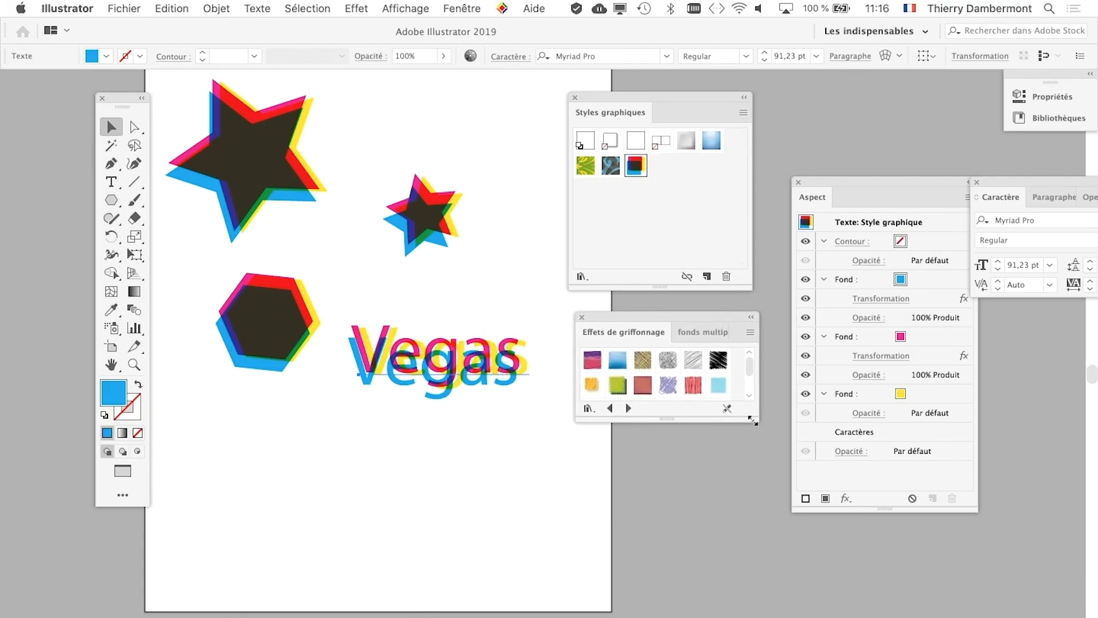
left_click_drag(753, 421, 752, 521)
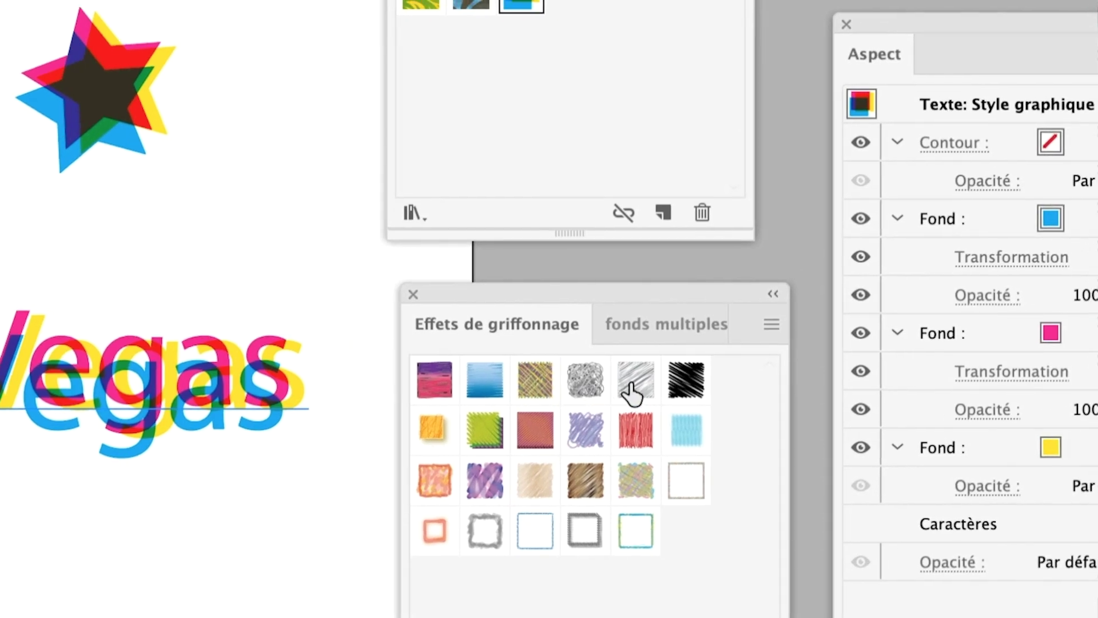
Try scribble swatches on Vegas, settling on Griffonnage 4.
left_click(632, 390)
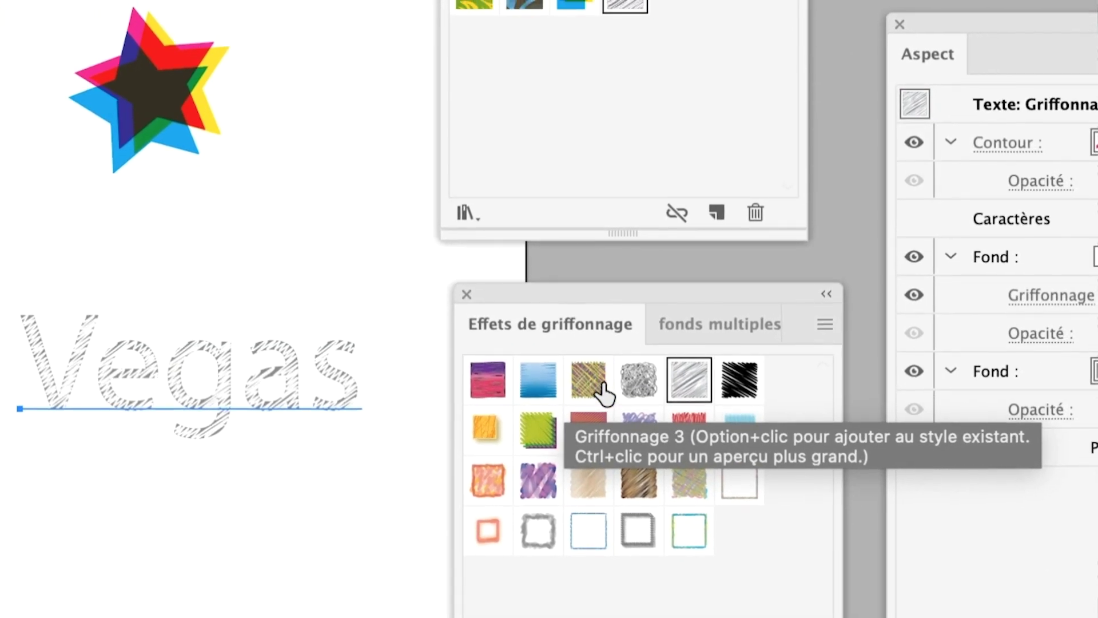
left_click(603, 392)
left_click(629, 392)
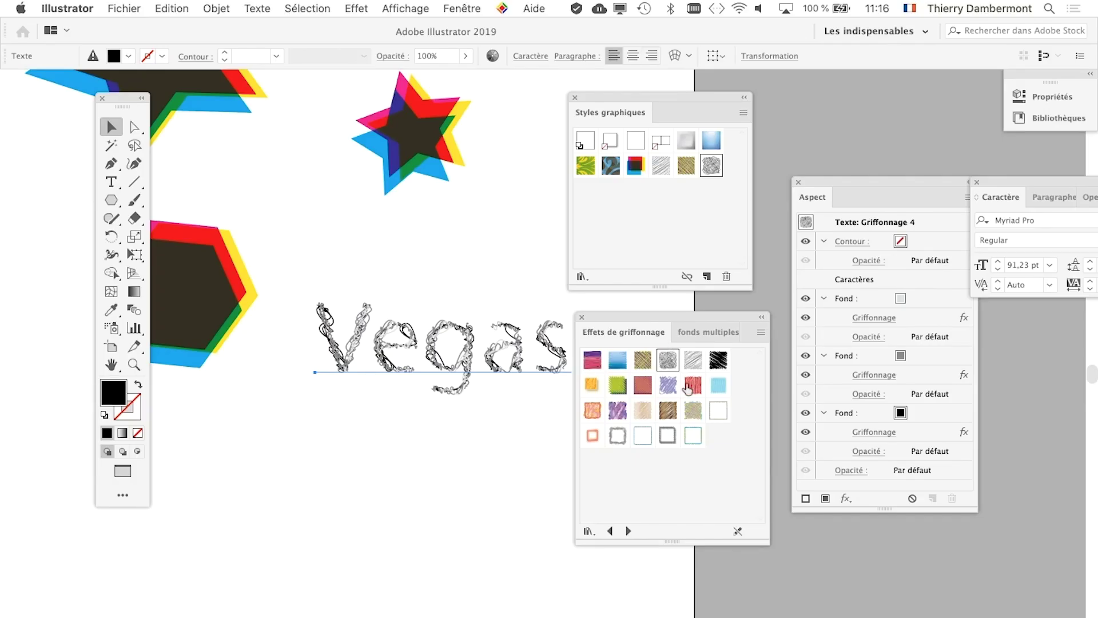
left_click_drag(445, 346, 351, 337)
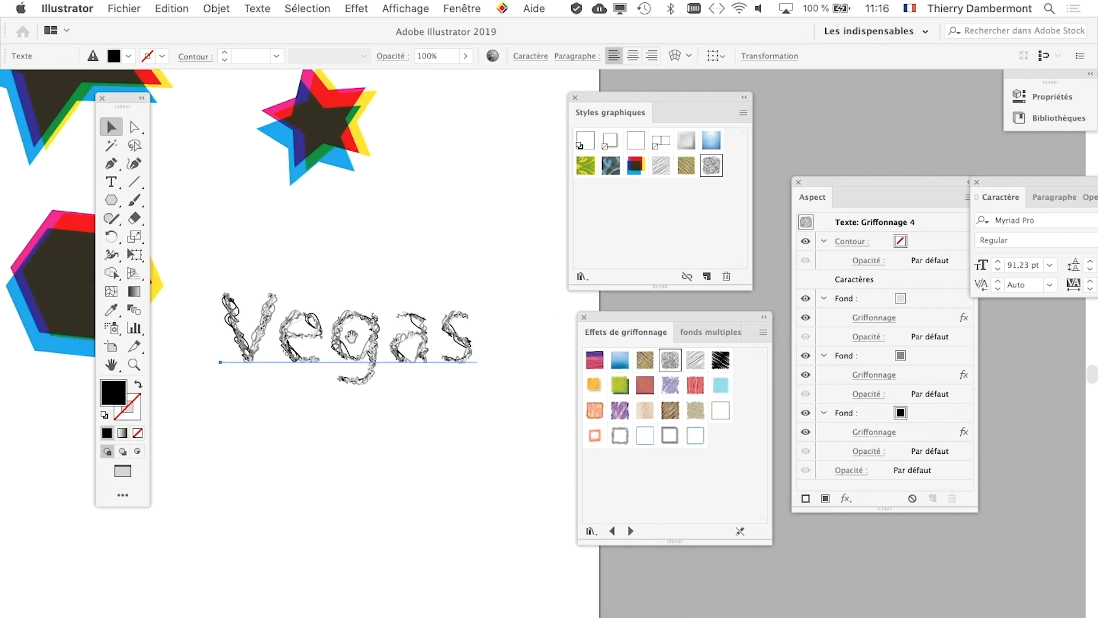
left_click_drag(635, 321, 575, 324)
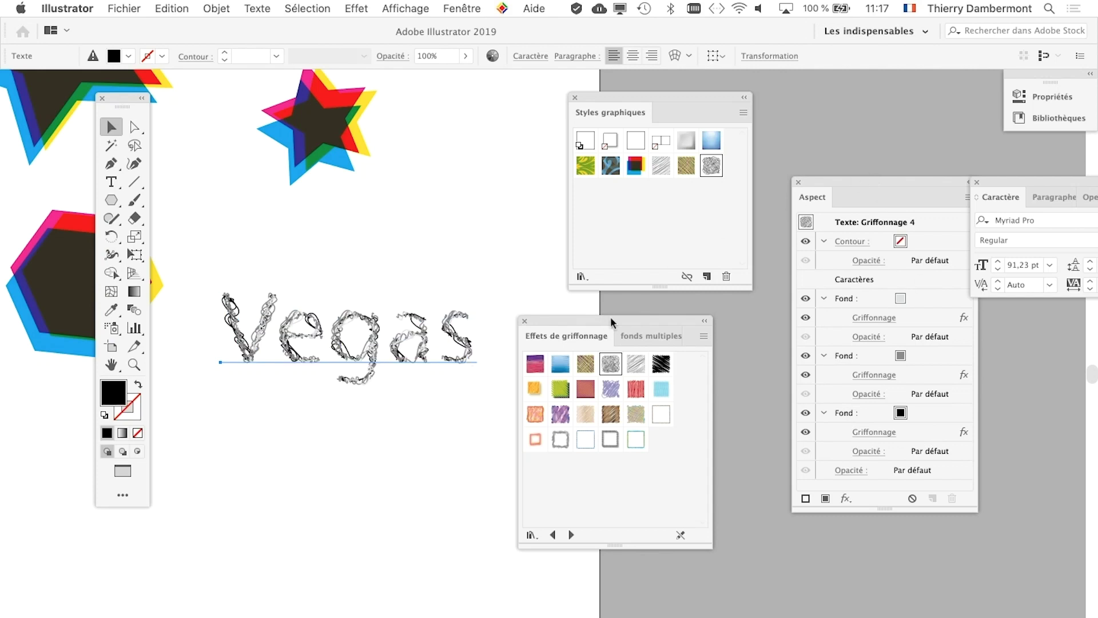
Make the top scribble fill of the Vegas text pink.
left_click_drag(611, 322, 316, 512)
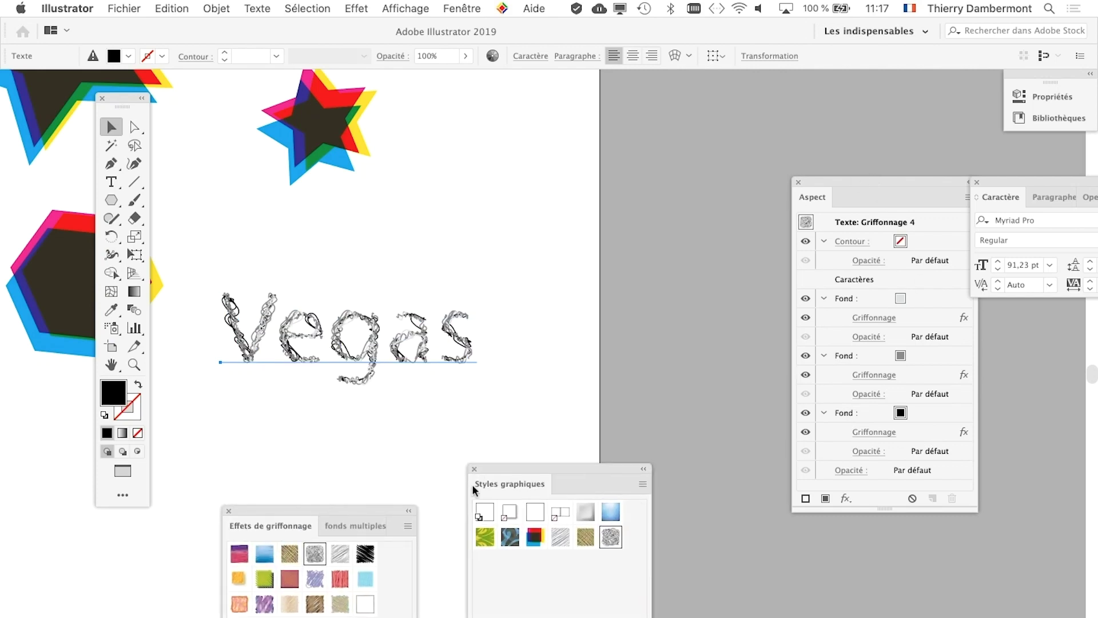
left_click_drag(589, 98, 466, 494)
left_click_drag(831, 184, 538, 115)
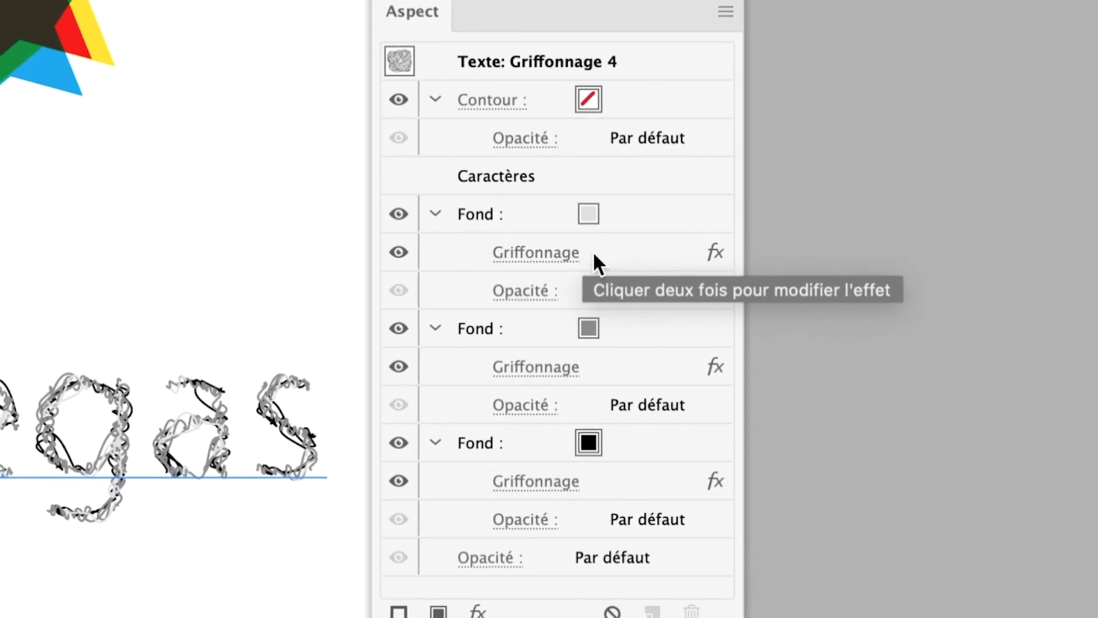
left_click(597, 241)
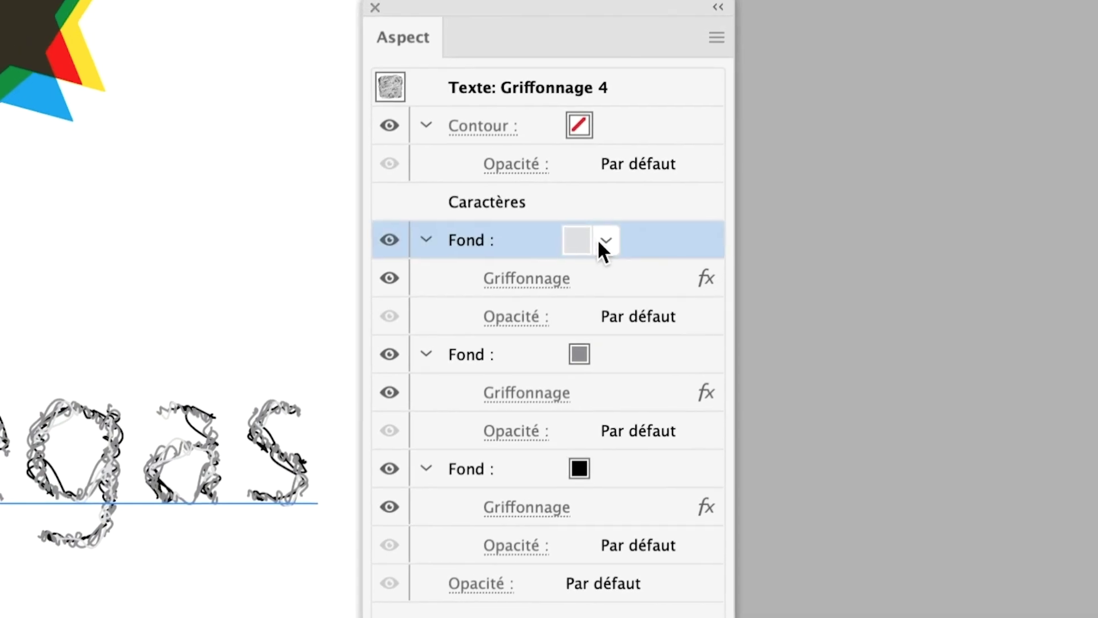
left_click(598, 241)
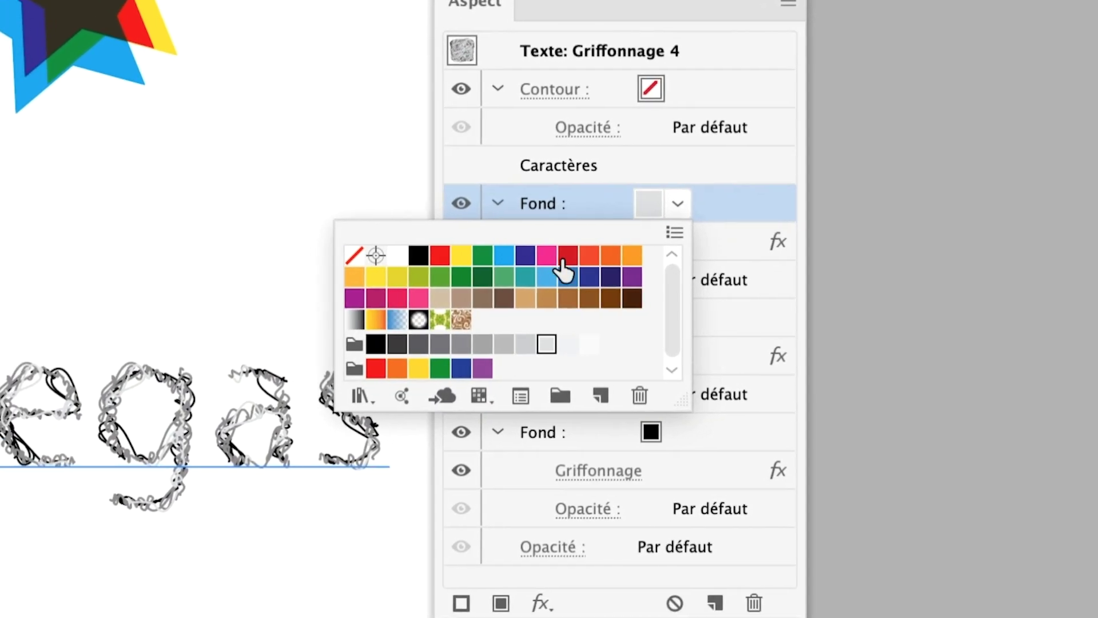
left_click(556, 259)
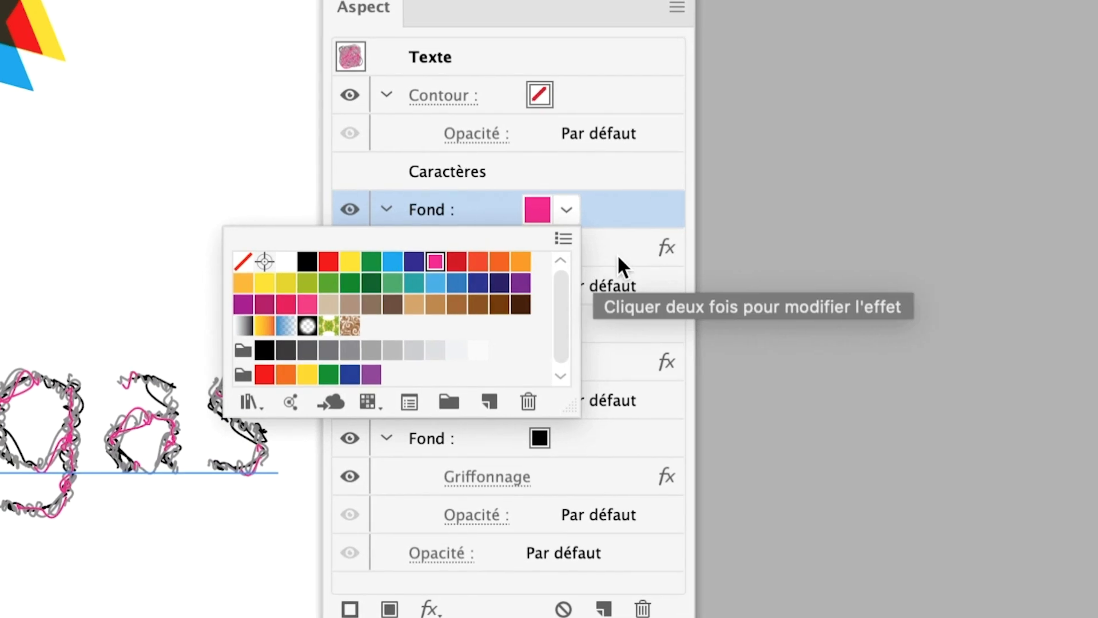
Set the middle scribble fill to yellow-green, keeping the black fill beneath.
left_click(616, 280)
left_click(596, 276)
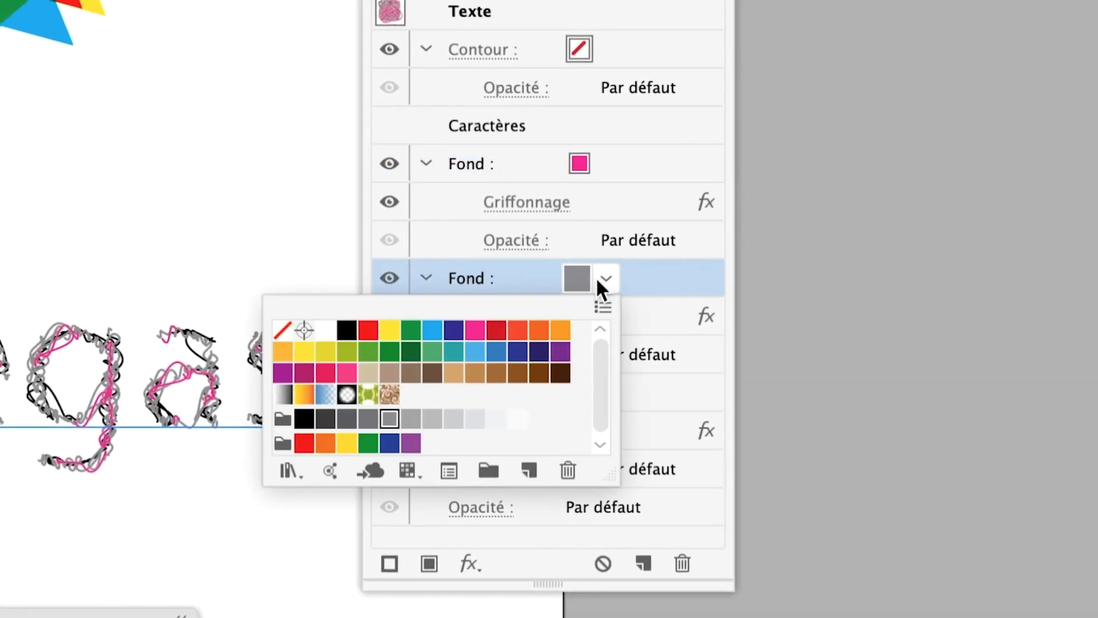
left_click(496, 296)
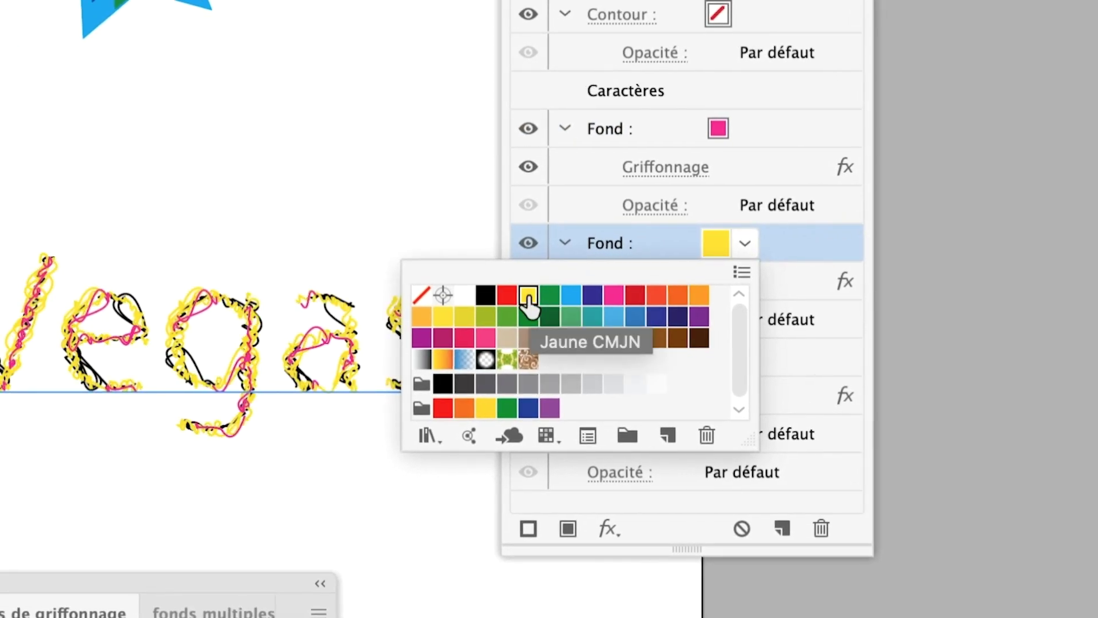
left_click(553, 297)
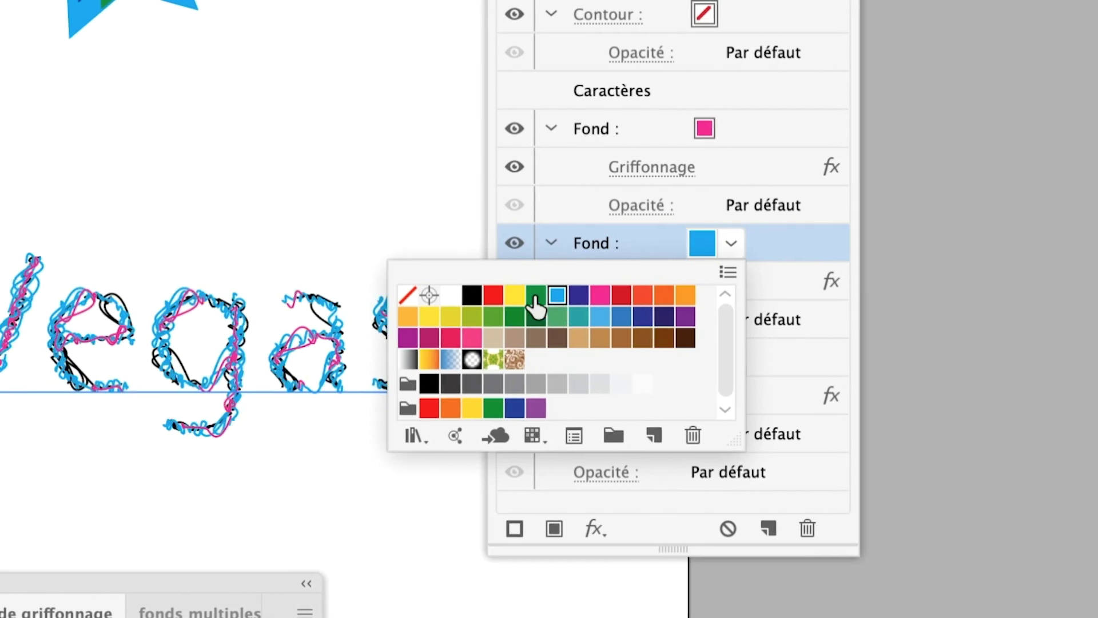
left_click(519, 297)
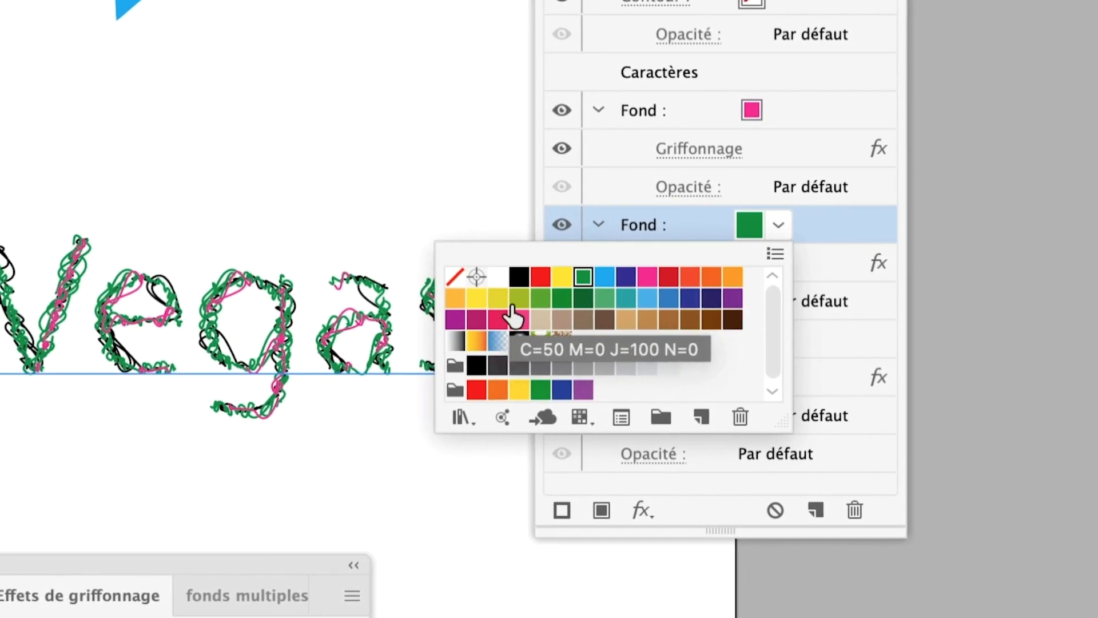
left_click(520, 301)
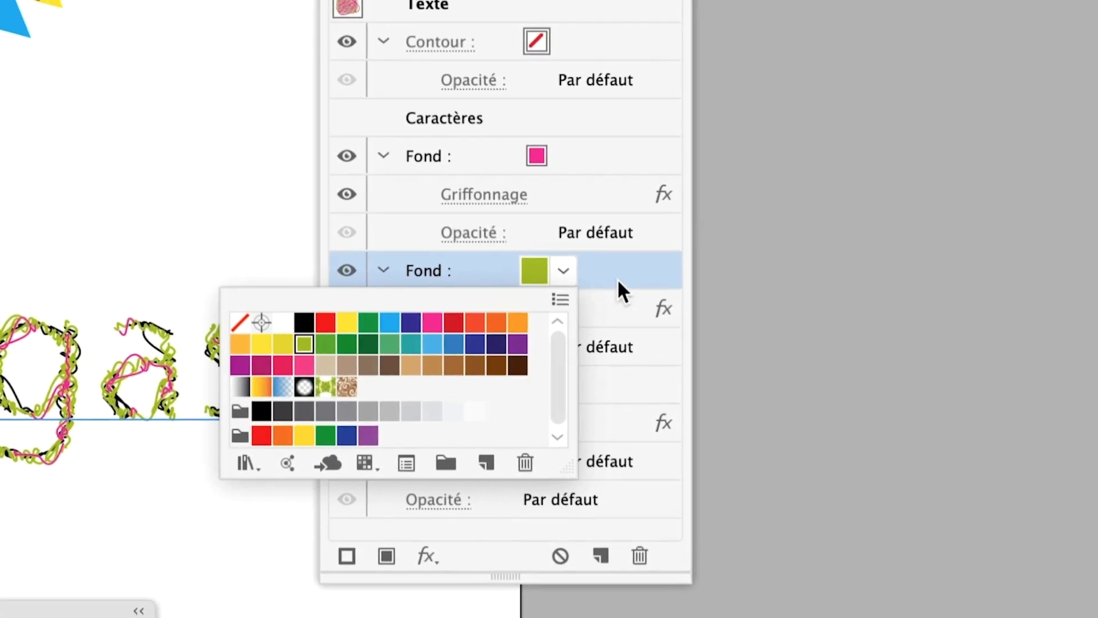
left_click(618, 280)
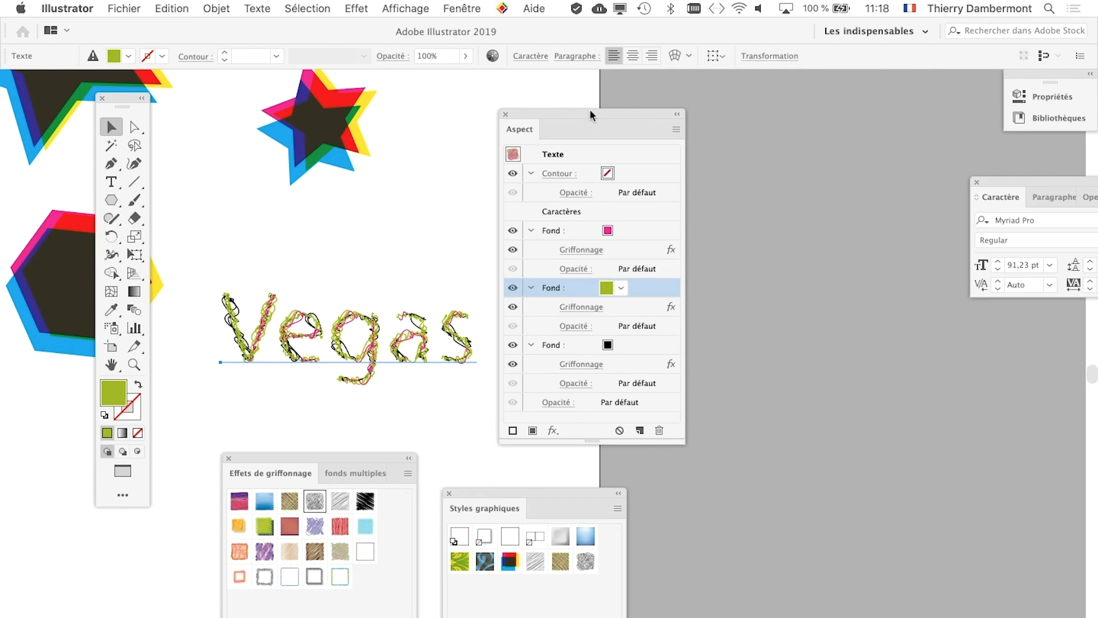
Save Vegas's pink, yellow-green and black scribble look as graphic style 'Style graphique 2'.
left_click_drag(591, 115, 807, 133)
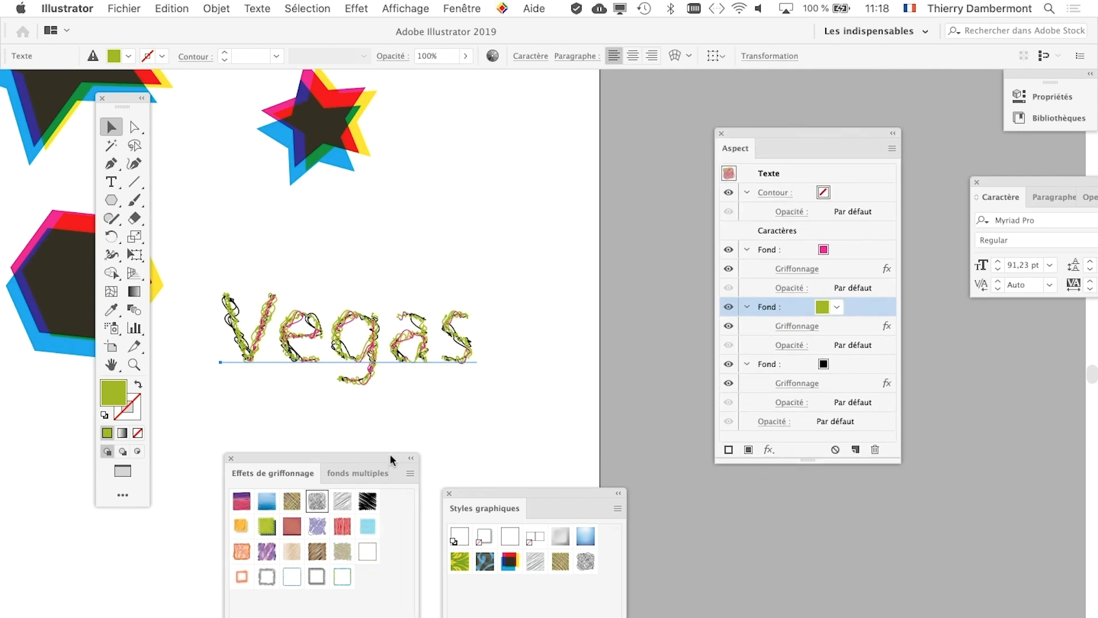
mouse_move(387, 455)
left_mouse_down()
mouse_move(544, 322)
mouse_move(338, 483)
left_mouse_up()
mouse_move(474, 487)
left_mouse_down()
mouse_move(523, 317)
mouse_move(533, 124)
left_mouse_up()
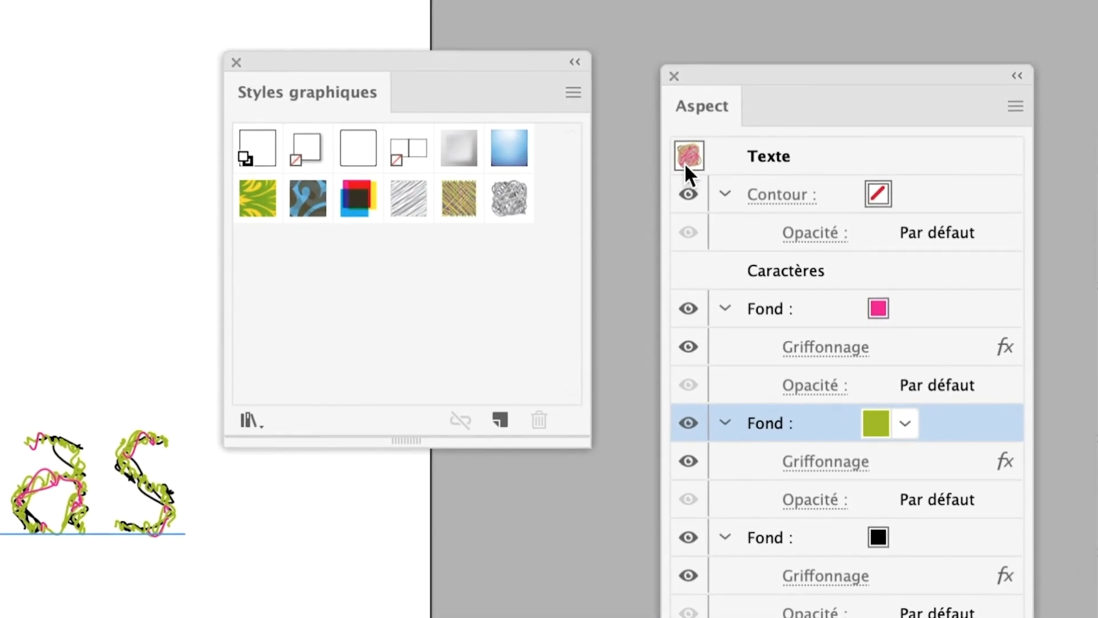
left_click_drag(694, 171, 640, 177)
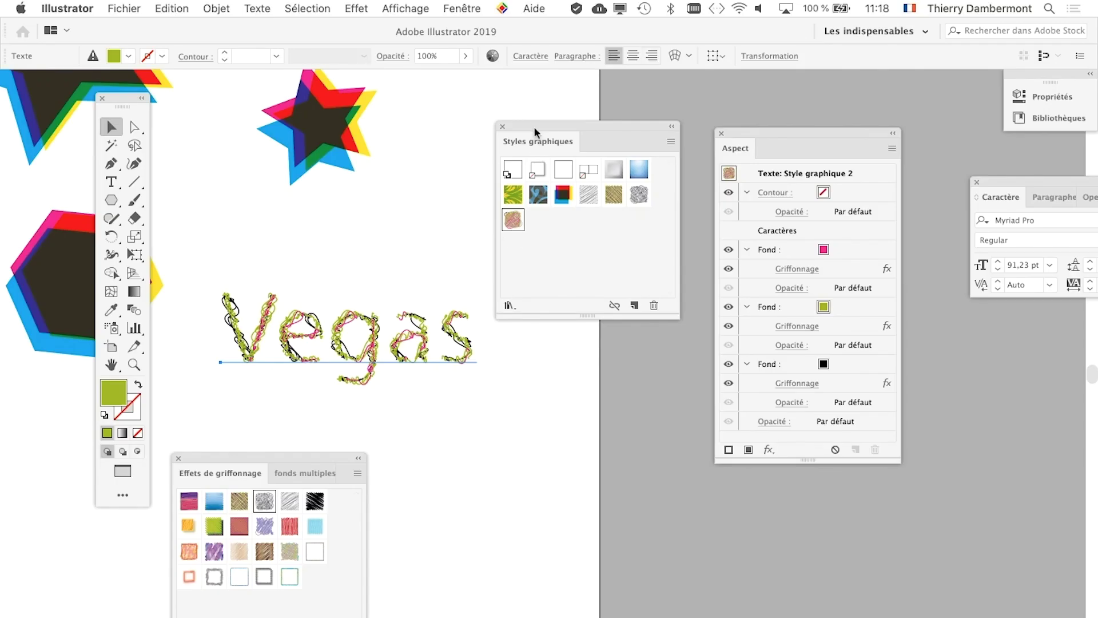
left_click_drag(535, 131, 660, 139)
scroll(584, 290, "left", 5)
scroll(584, 290, "up", 3)
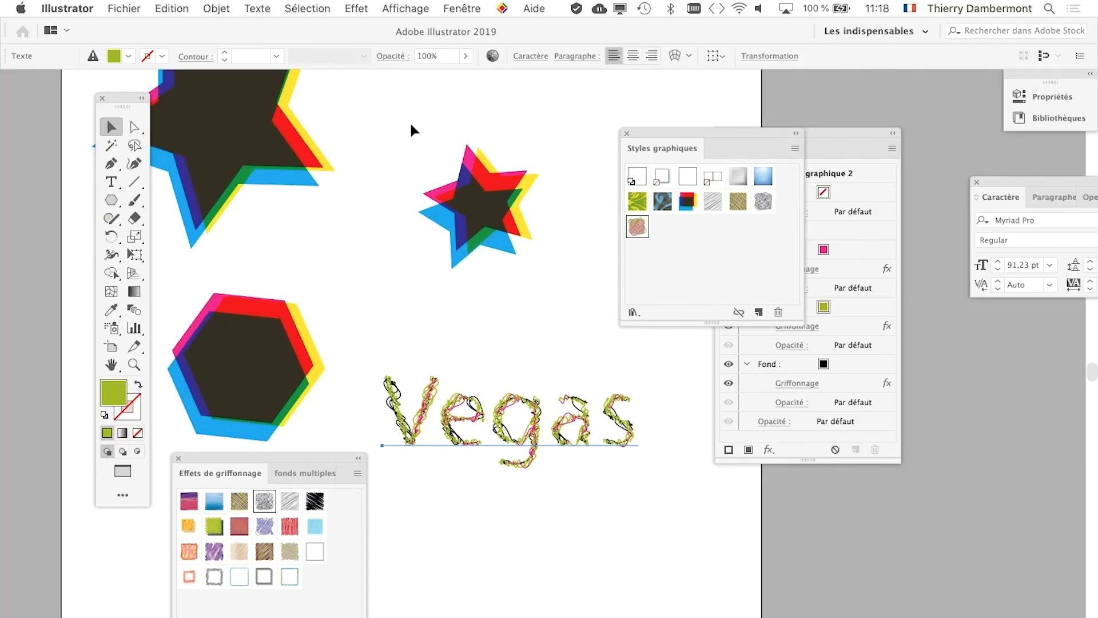
left_click(230, 355)
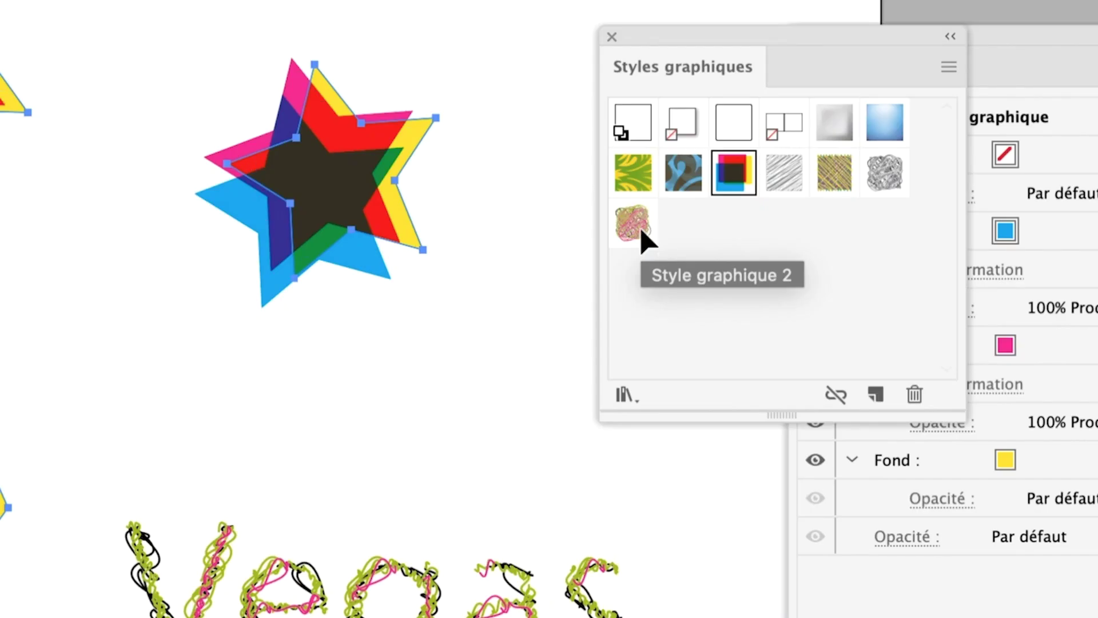
left_click(639, 229)
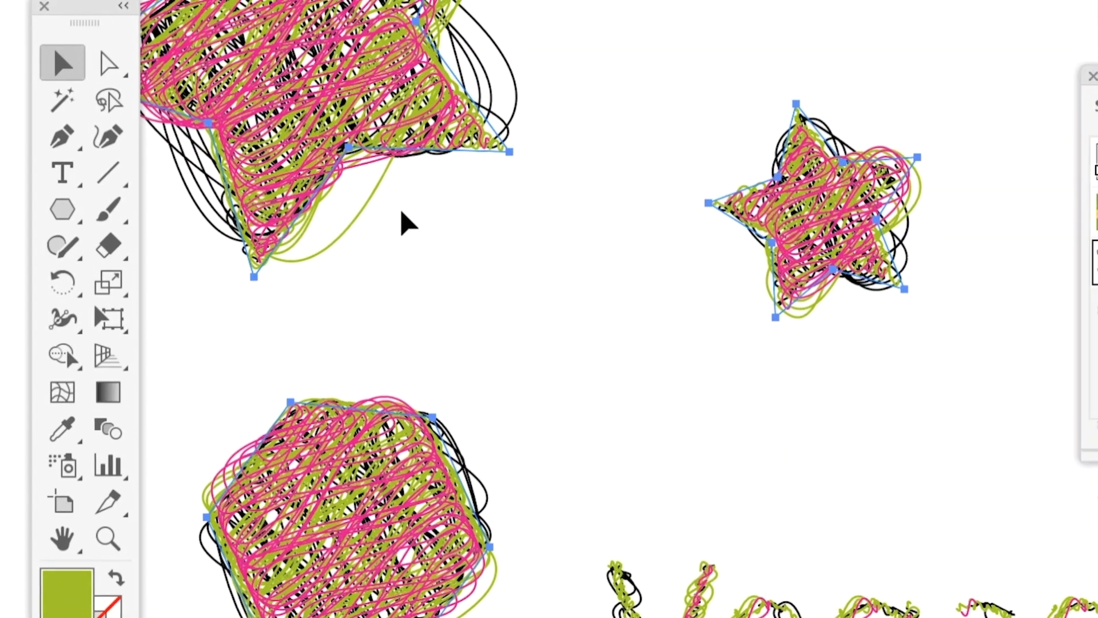
left_click(409, 224)
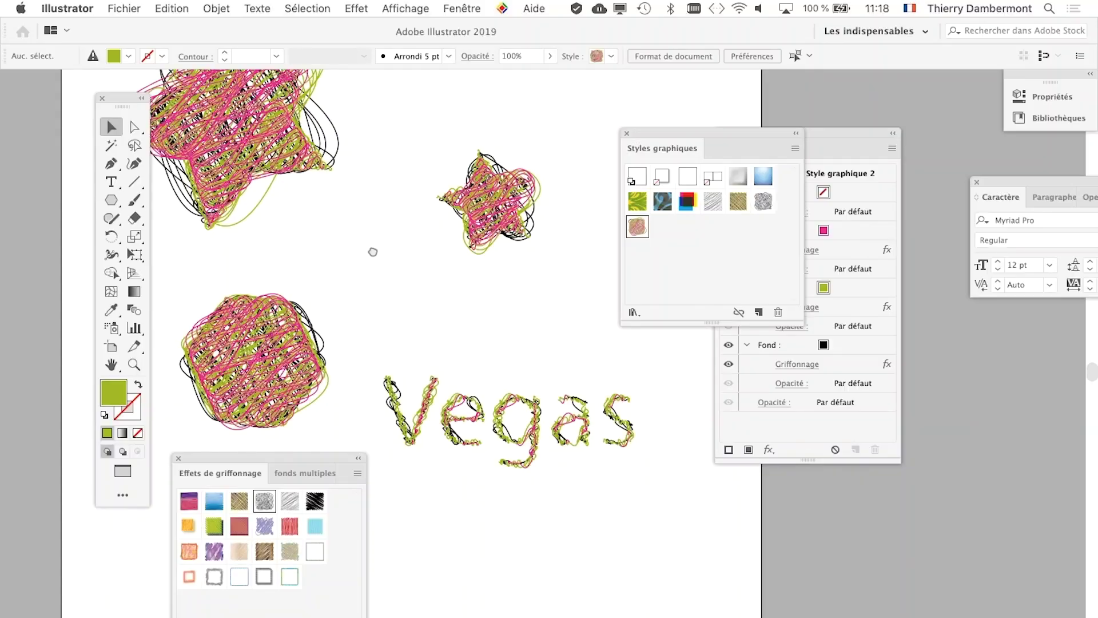
left_click_drag(373, 252, 427, 277)
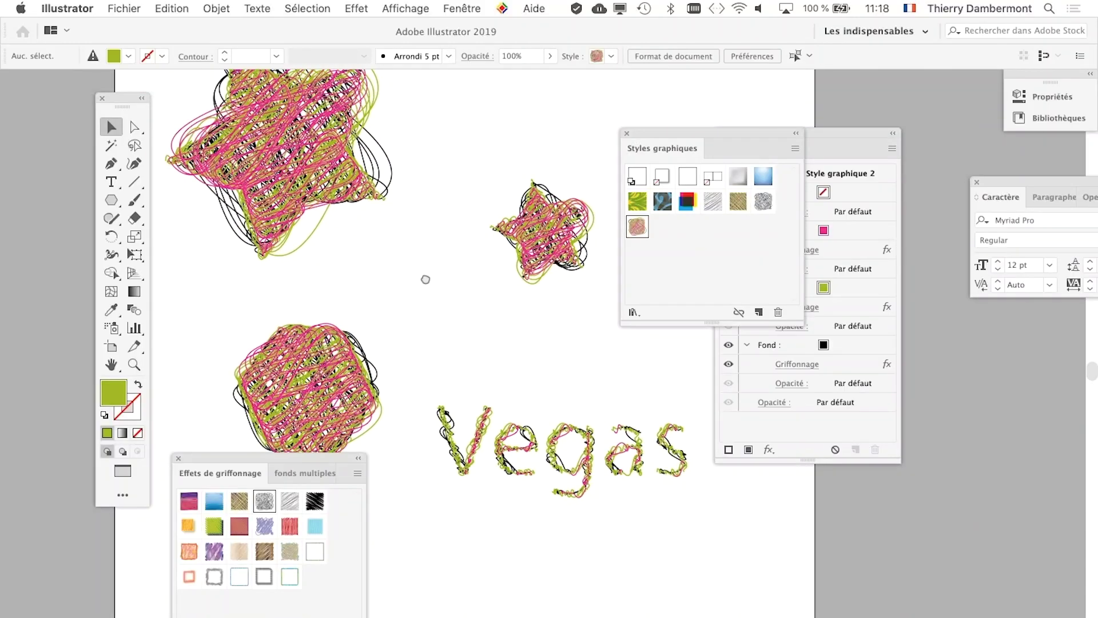
left_click_drag(124, 98, 66, 90)
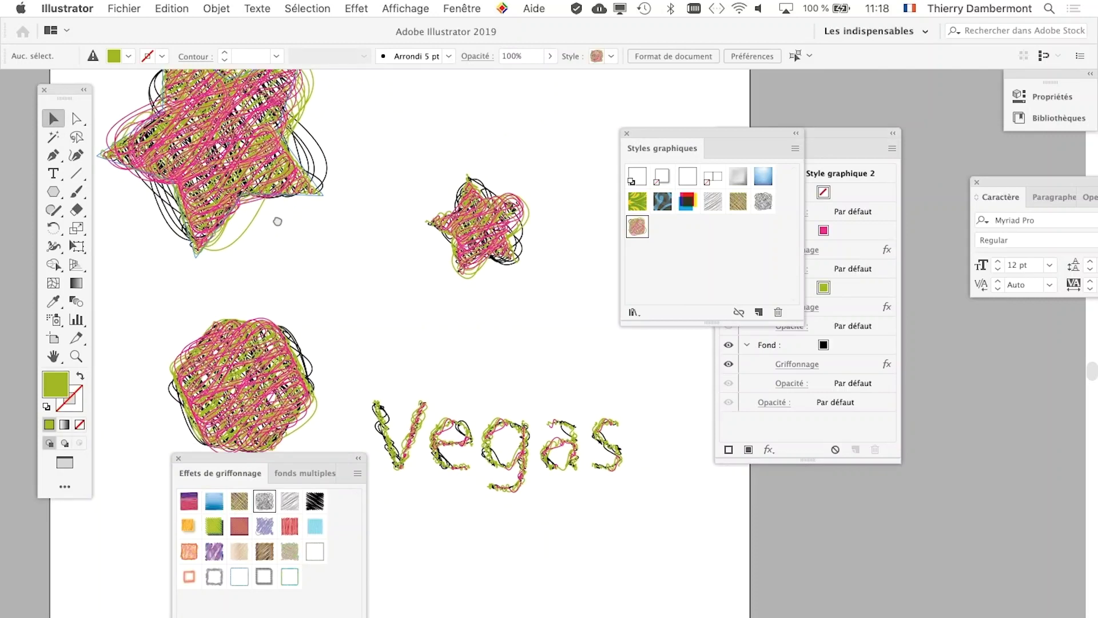
scroll(277, 221, "right", 5)
scroll(277, 221, "down", 2)
scroll(299, 208, "up", 1)
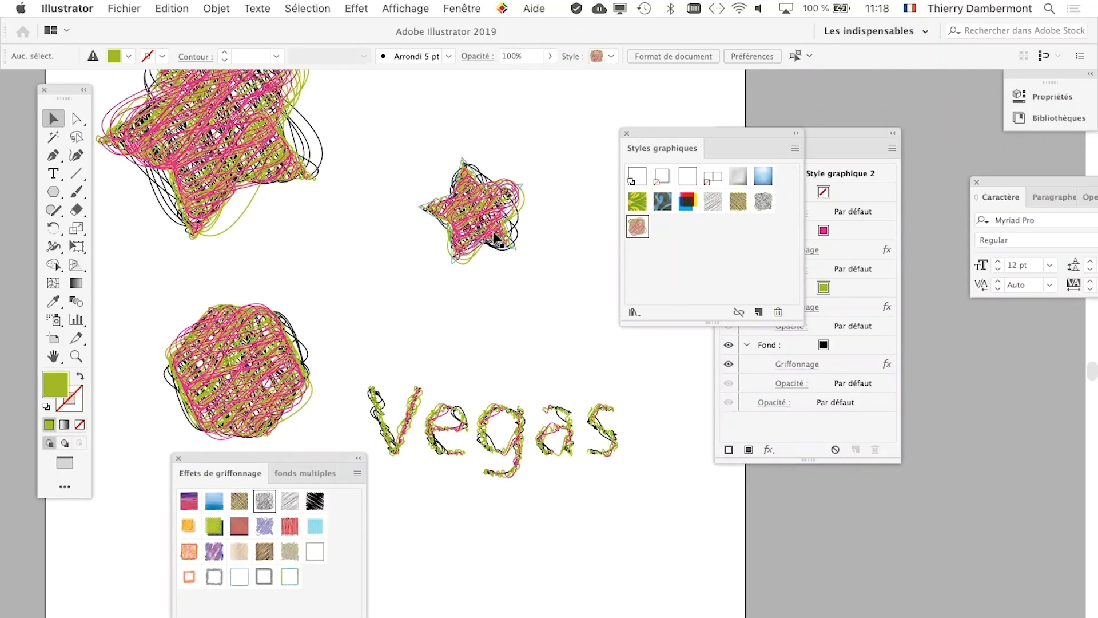
Change the small star's pink fill to cyan and redefine 'Style graphique 2' with it.
left_click(492, 226)
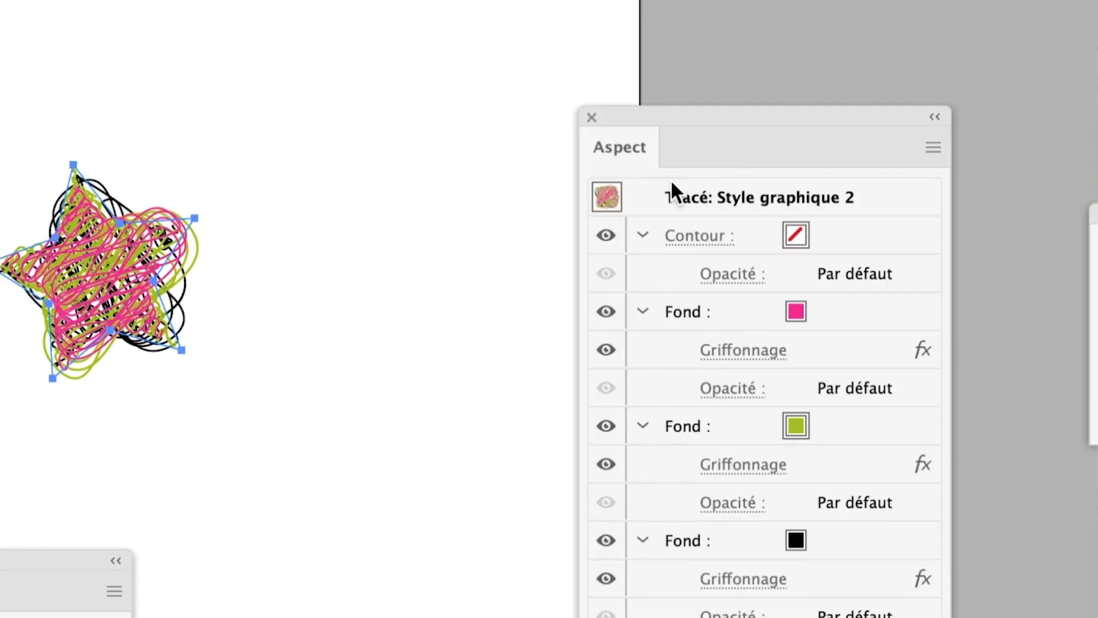
left_click_drag(688, 166, 375, 48)
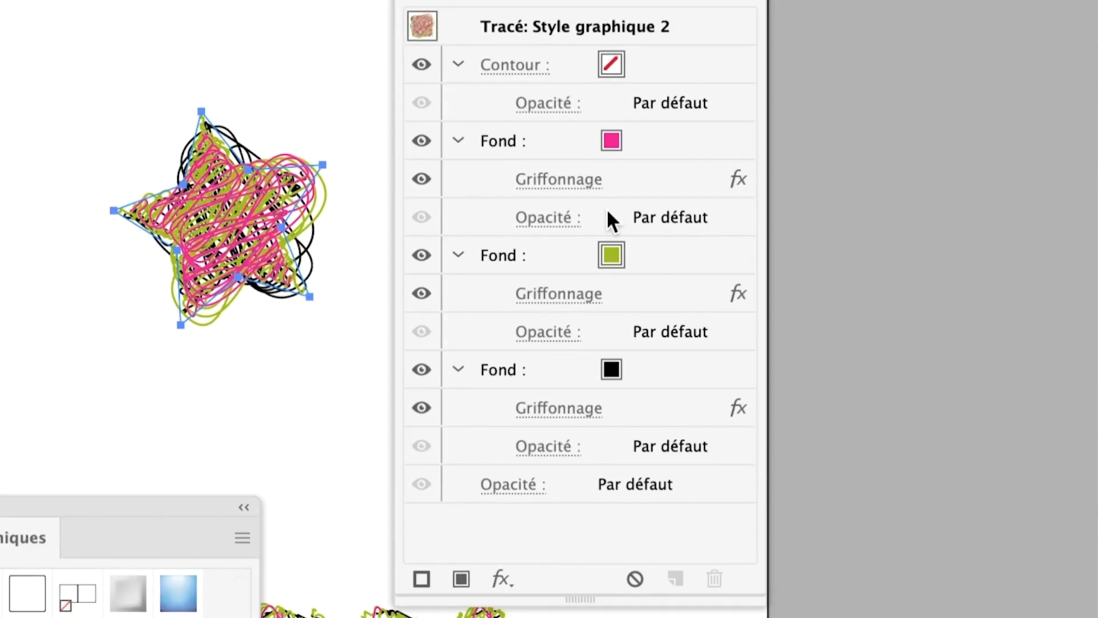
left_click(615, 193)
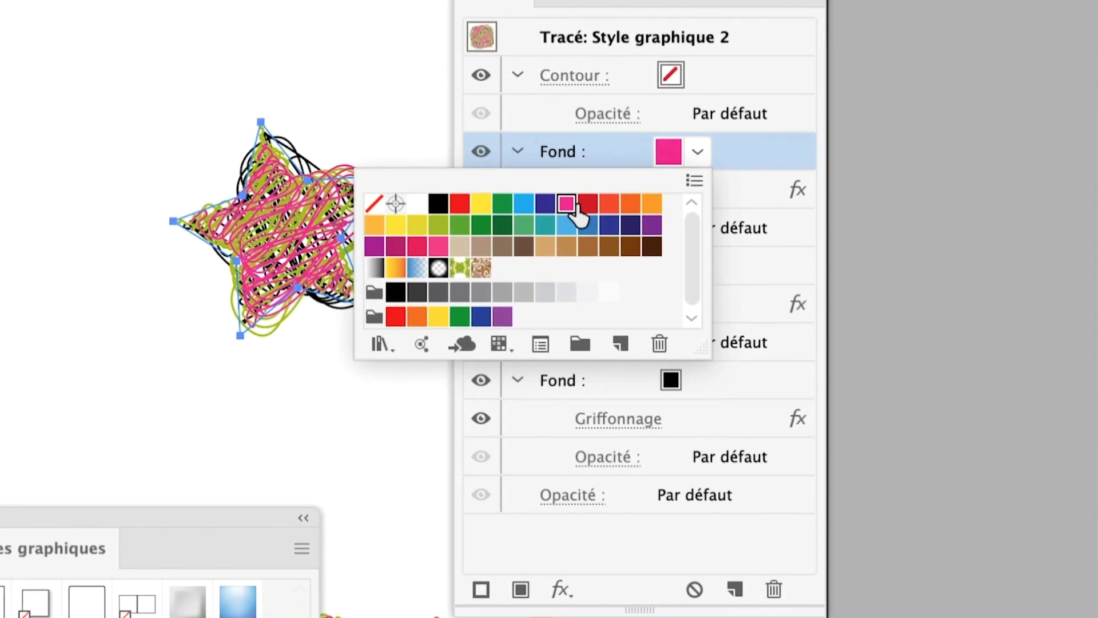
left_click(558, 203)
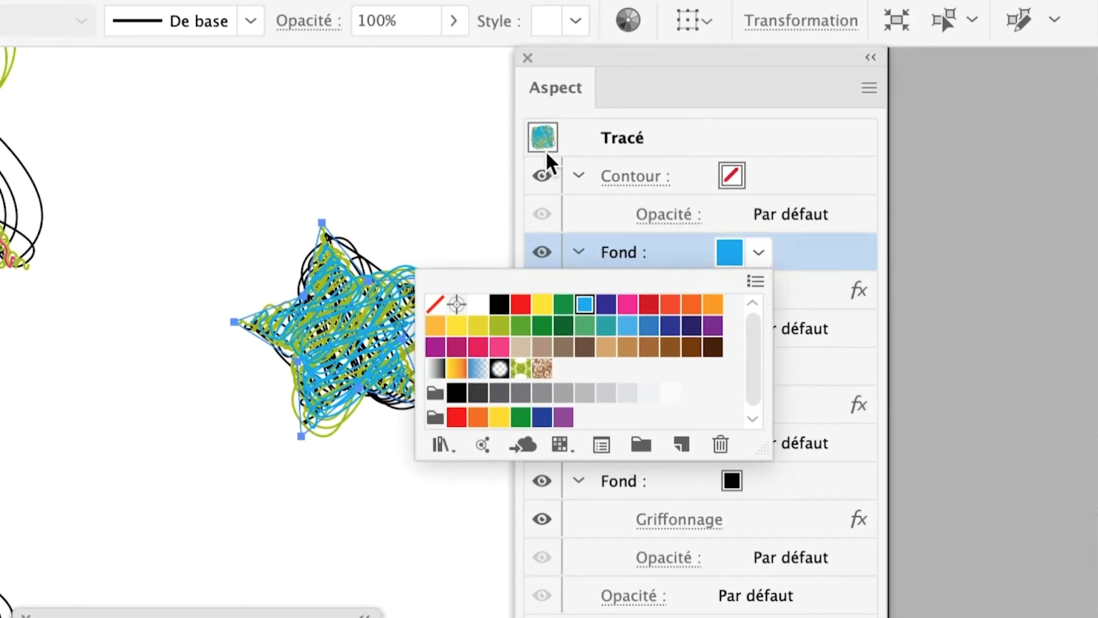
left_click(518, 47)
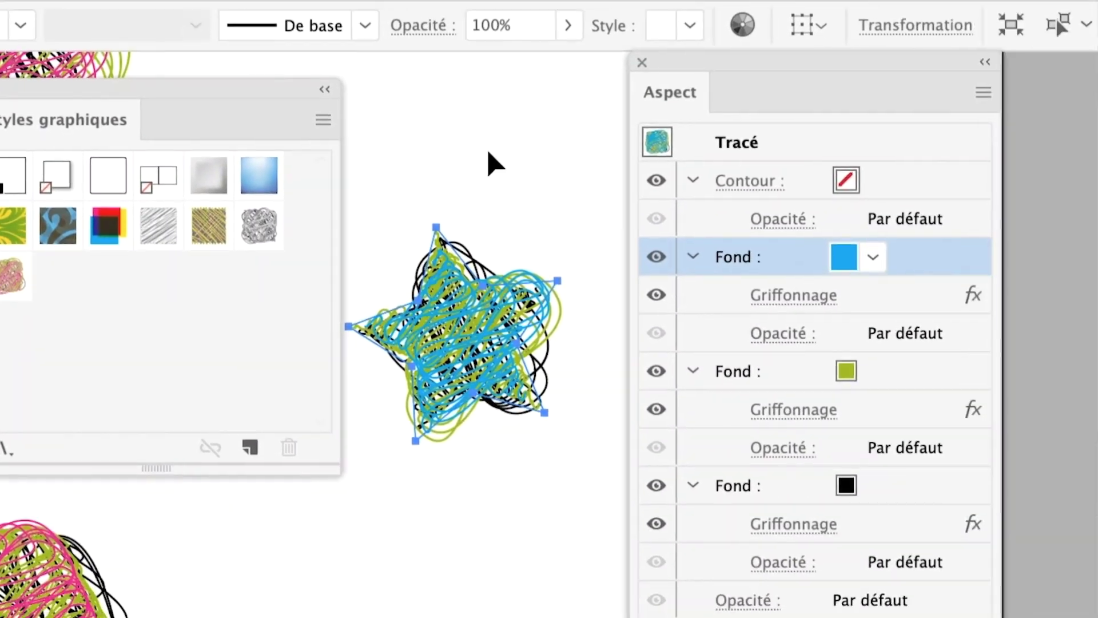
left_click(657, 142)
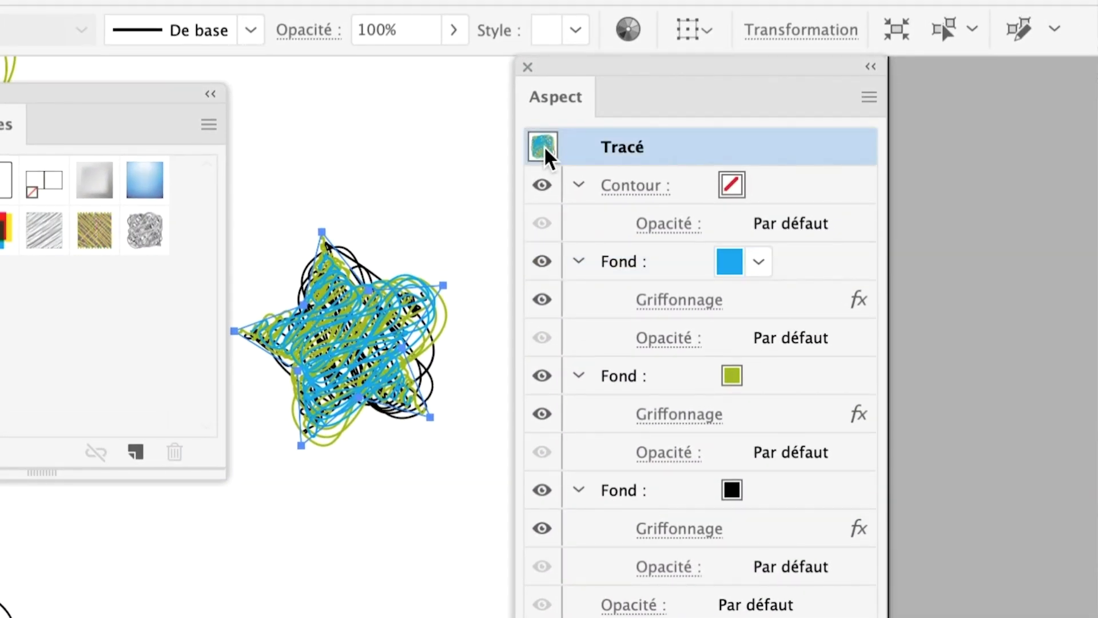
left_click_drag(544, 145, 326, 195)
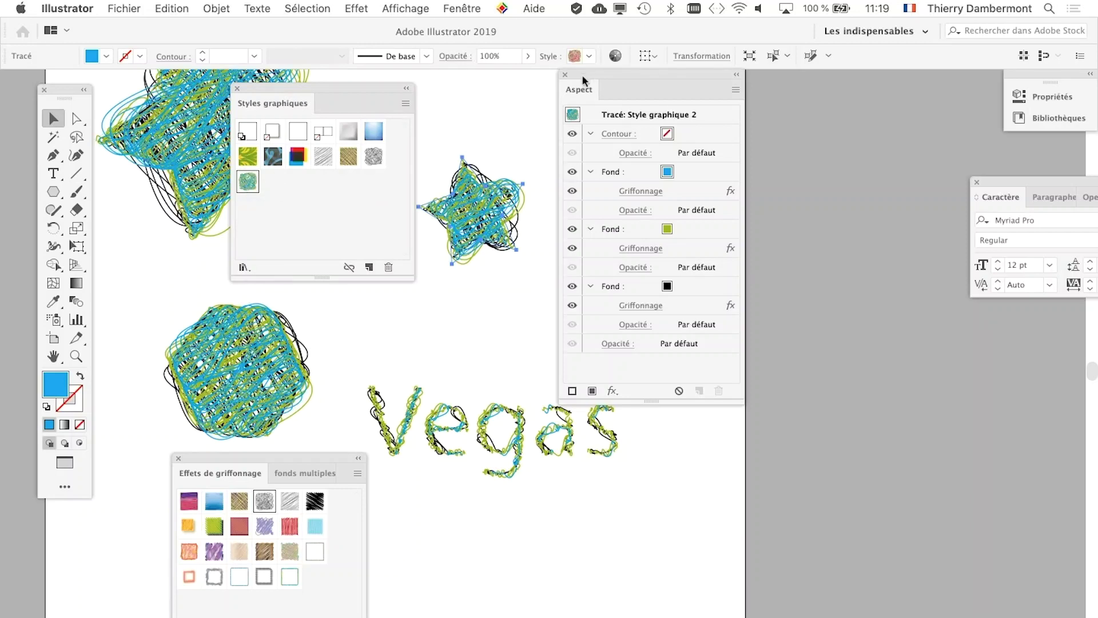
Dock the Appearance, Graphic Styles and Scribble Effects panels at the right and deselect all.
left_click_drag(588, 77, 701, 88)
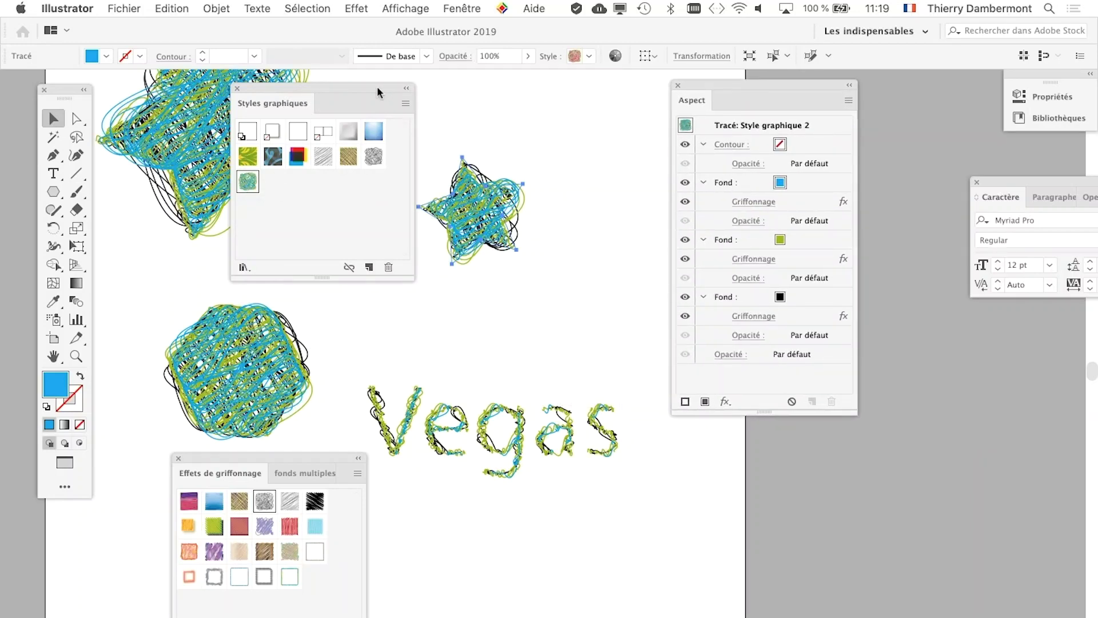
left_click_drag(377, 91, 874, 442)
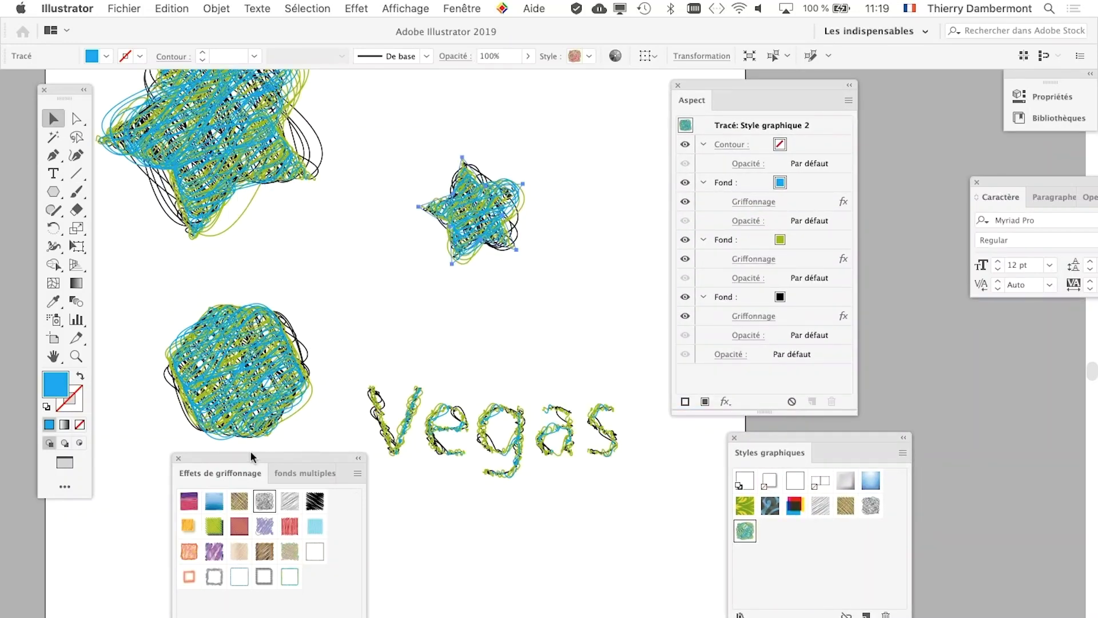
left_click_drag(252, 456, 1018, 333)
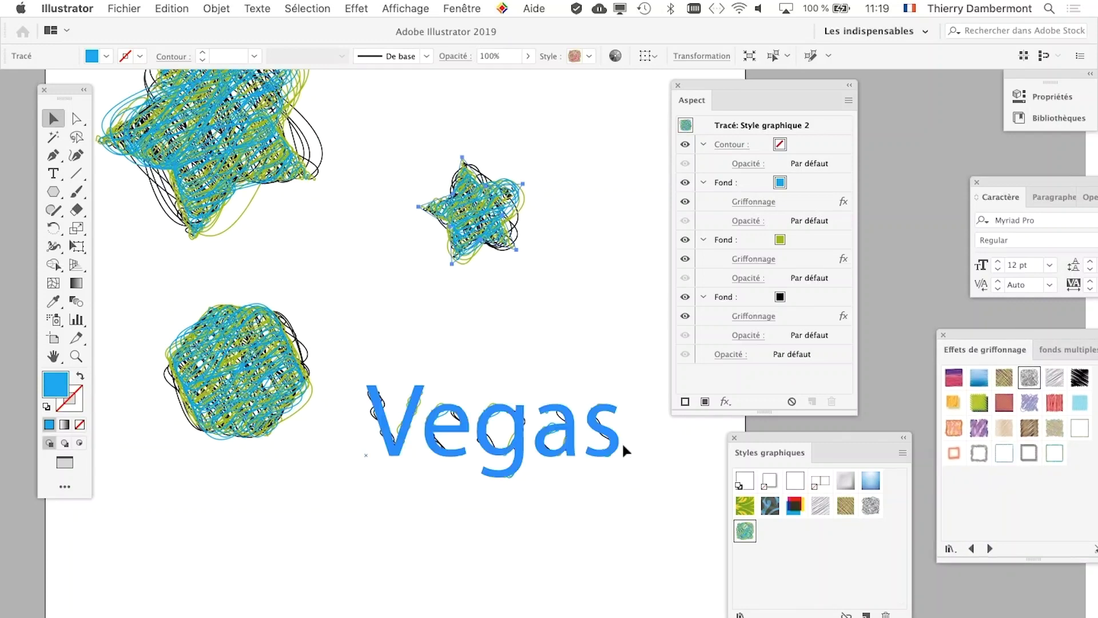
scroll(623, 449, "down", 2)
left_click(493, 534)
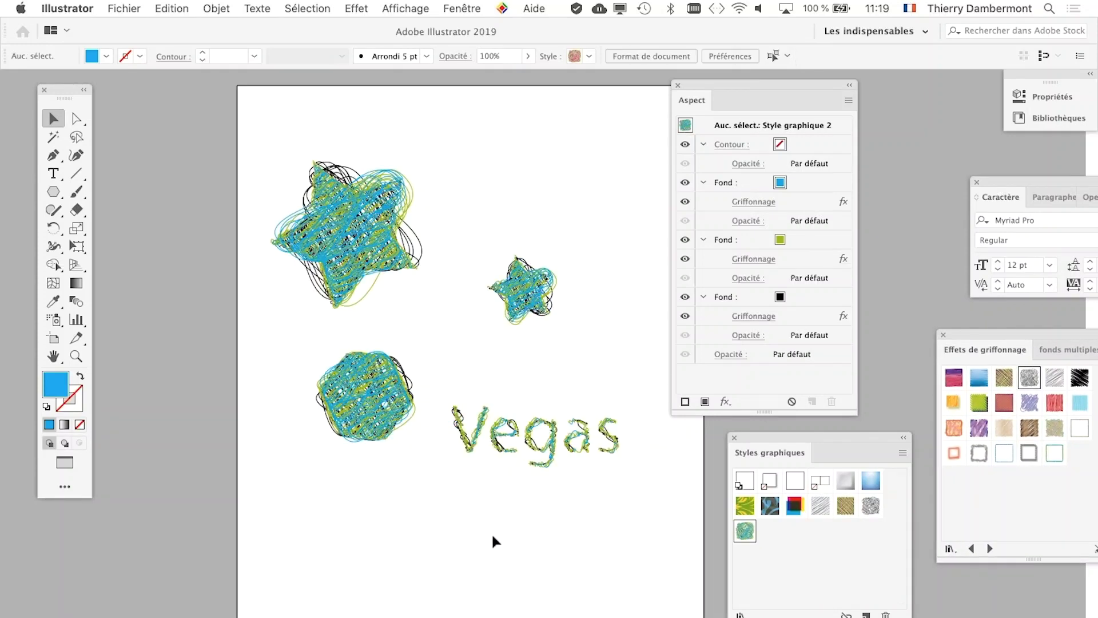
scroll(470, 522, "right", 3)
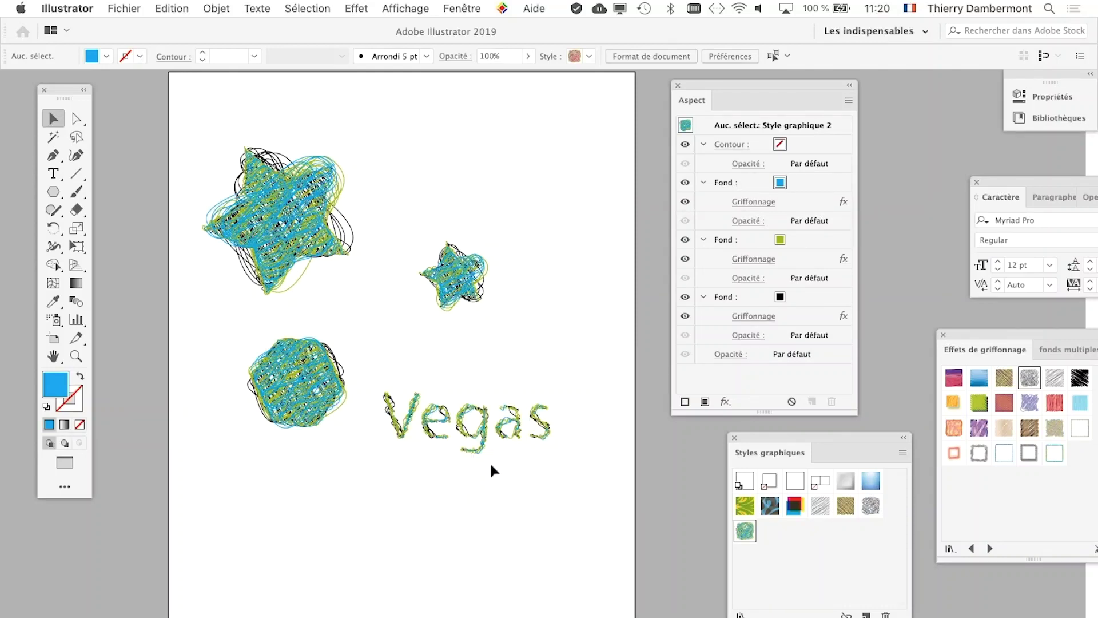
scroll(492, 470, "up", 4)
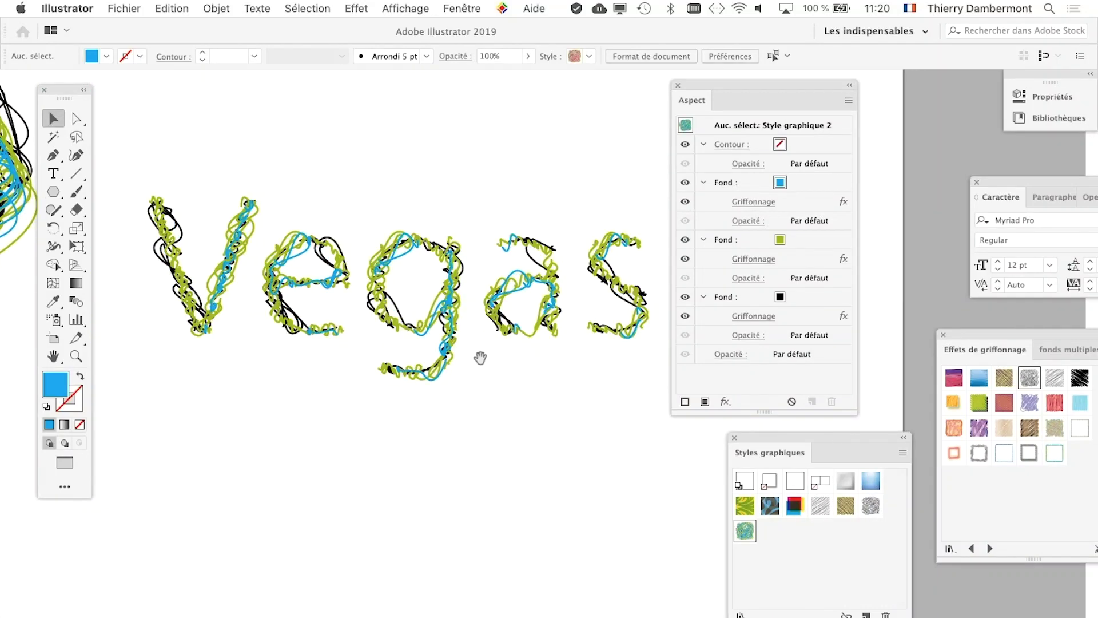
left_click_drag(714, 82, 744, 80)
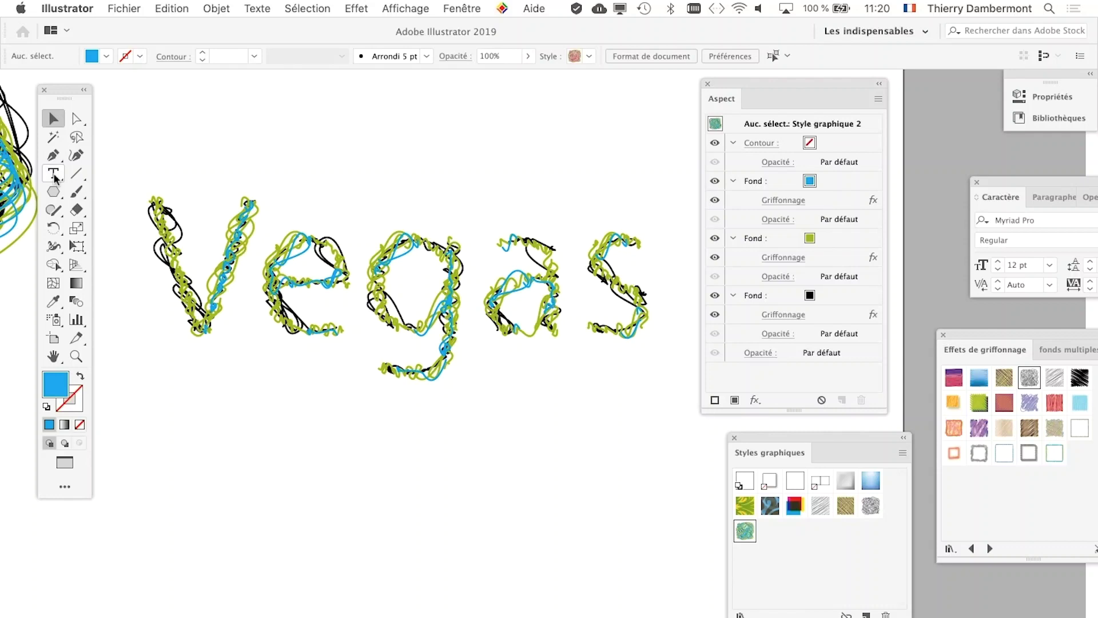
Retype the word Vegas as 'Palo Alto', correcting the stray-letter typo.
left_click(55, 178)
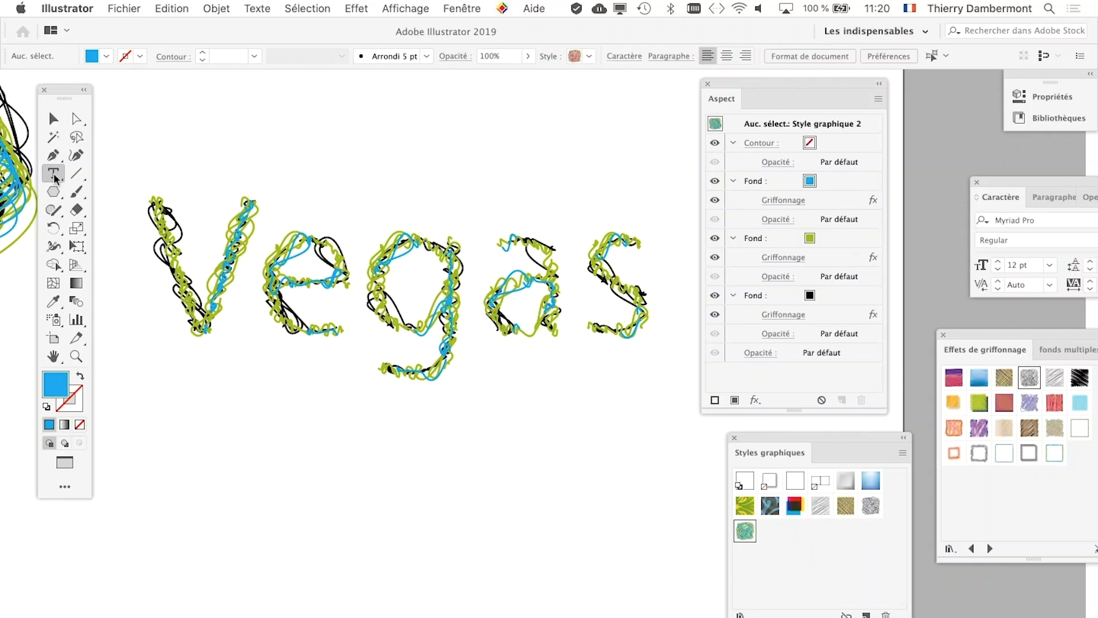
left_click(150, 229)
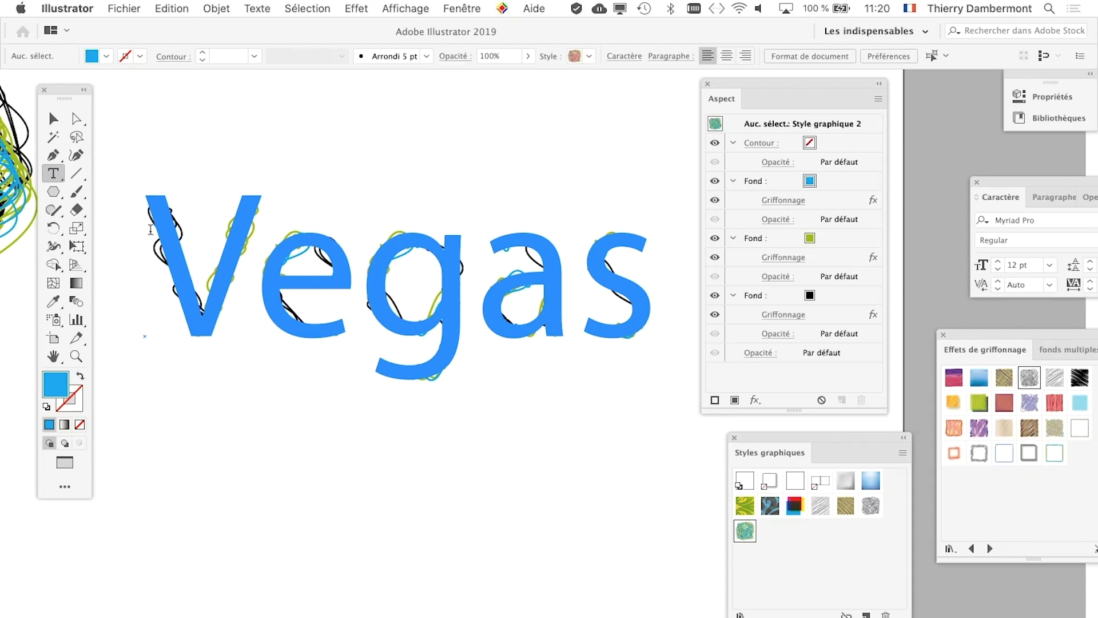
left_click_drag(156, 228, 597, 281)
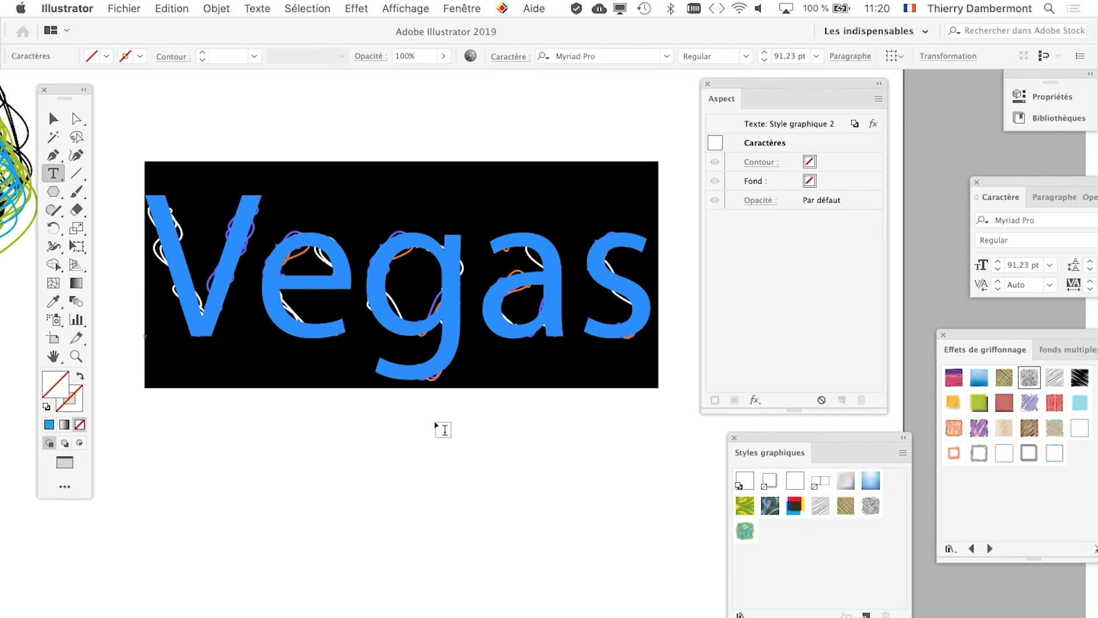
type("Palo")
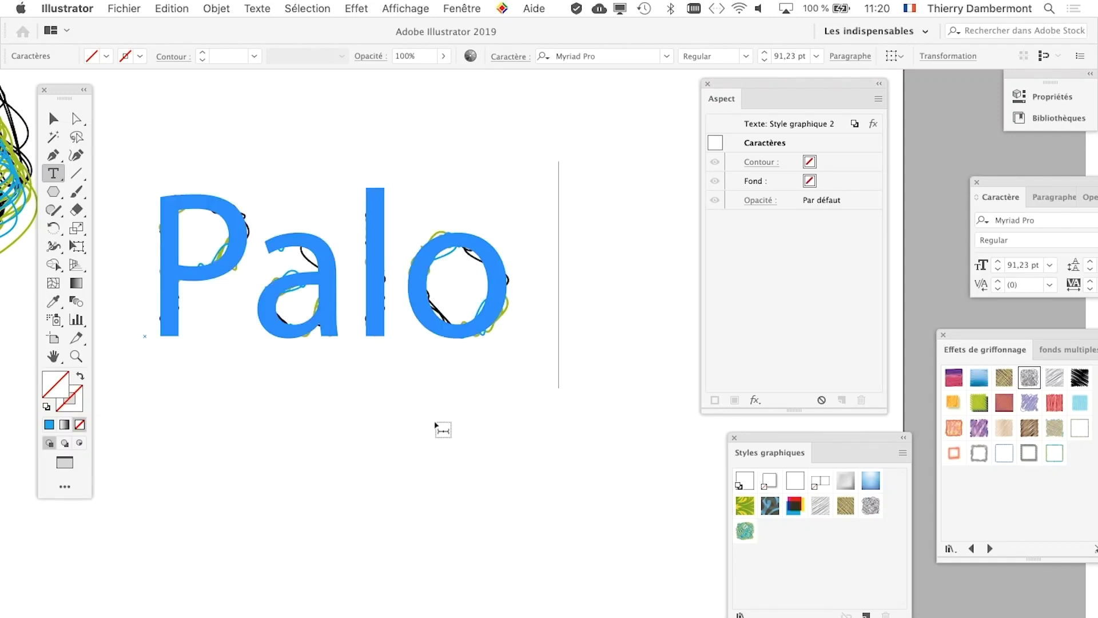
type(" A")
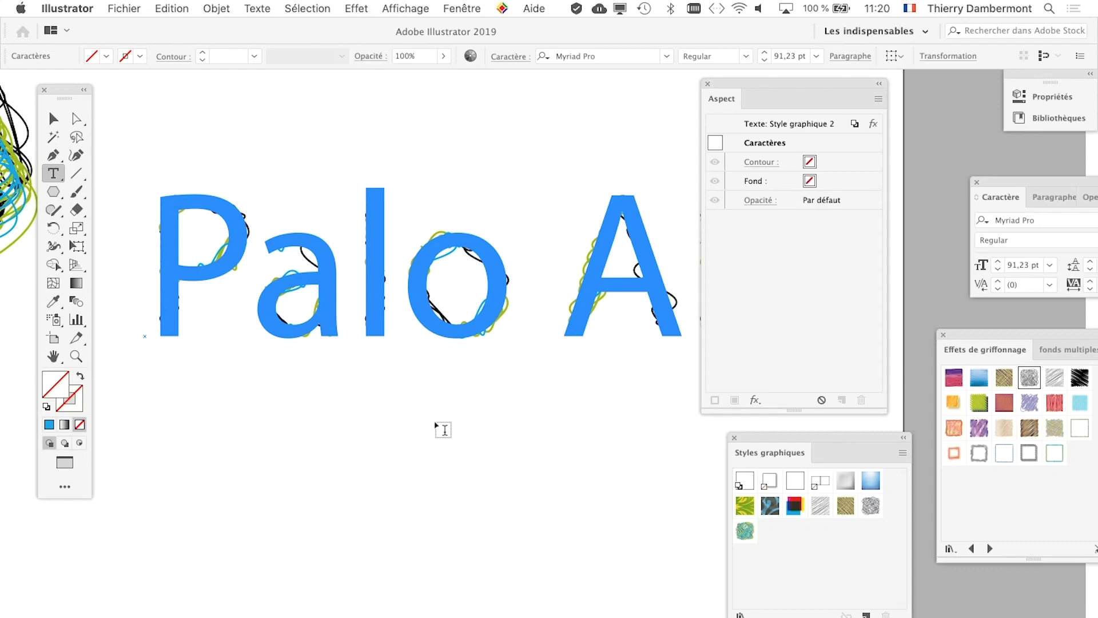
type("o")
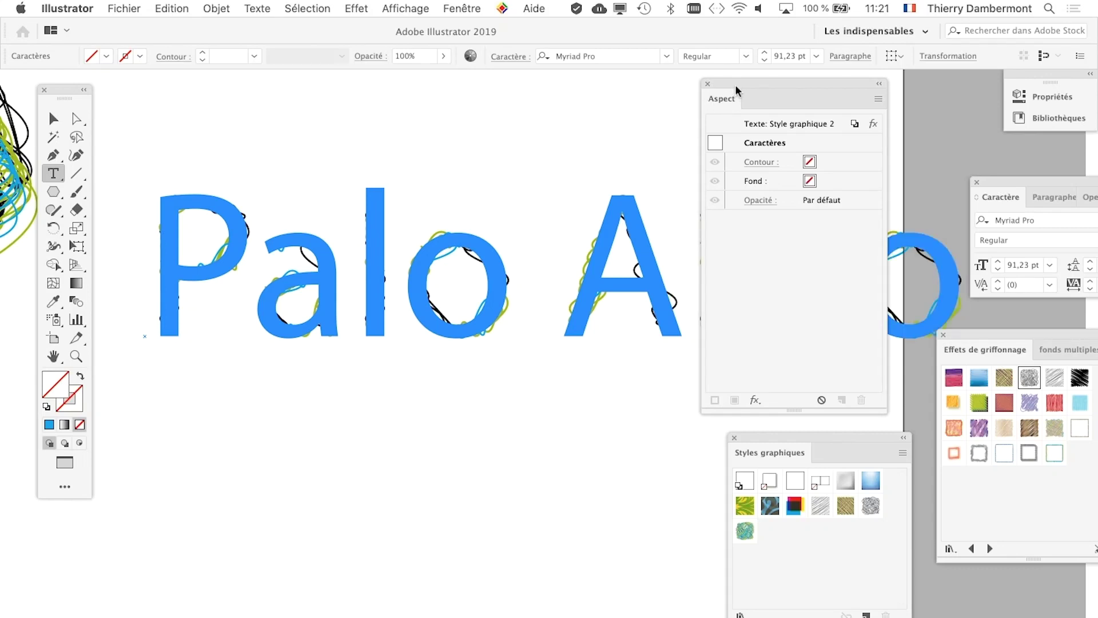
left_click_drag(738, 92, 460, 406)
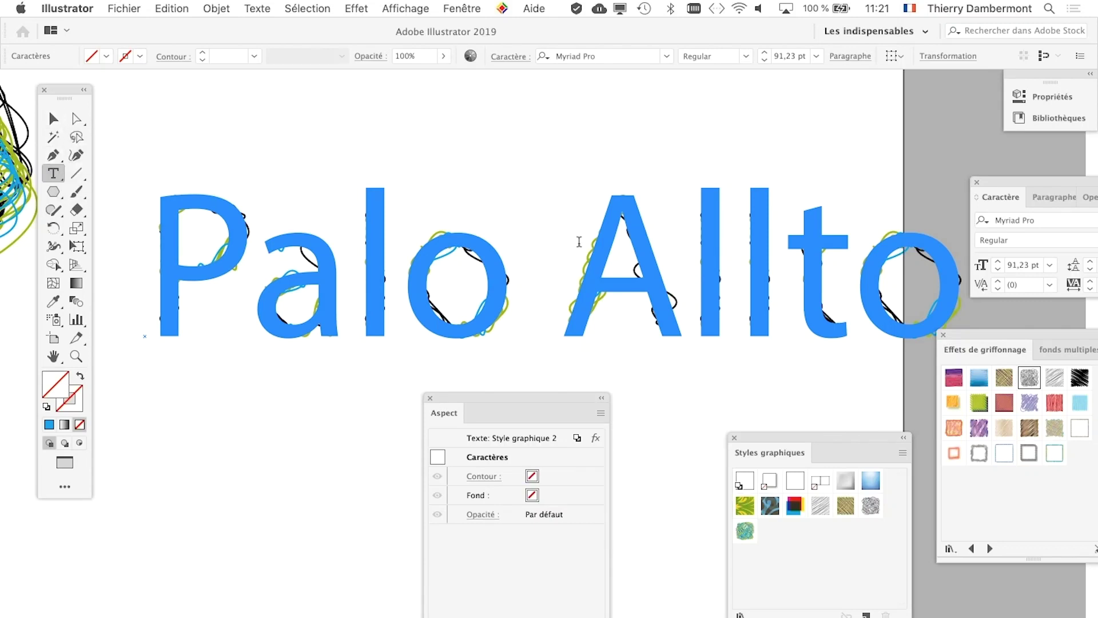
left_click(727, 265)
key("BackSpace")
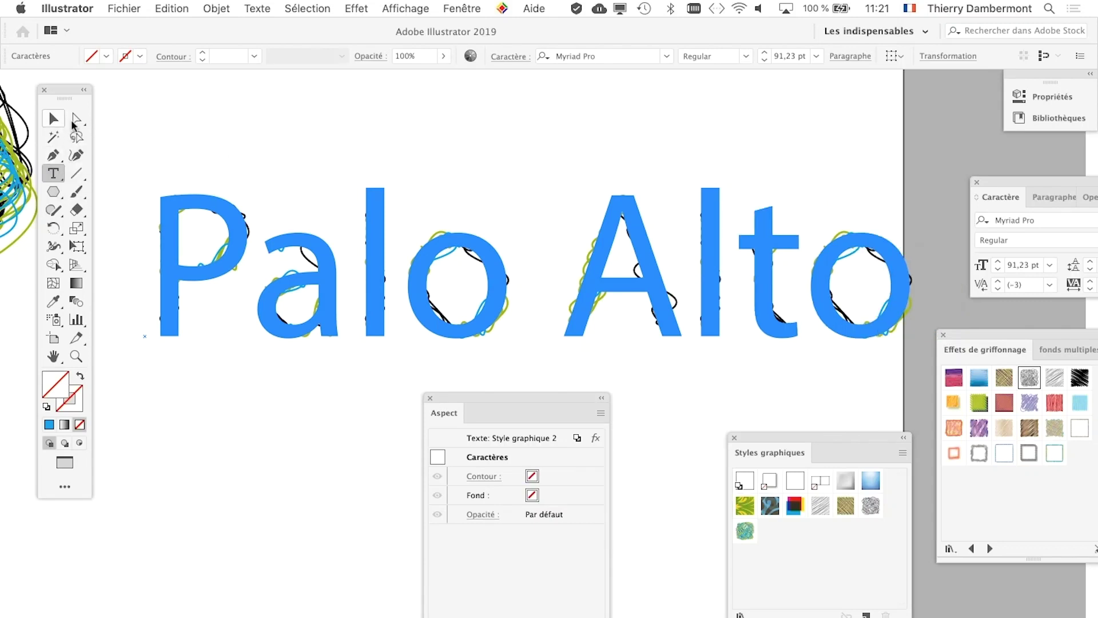
key("Escape")
Search the Character panel's font field for Marion to restyle the Palo Alto text.
left_click(452, 8)
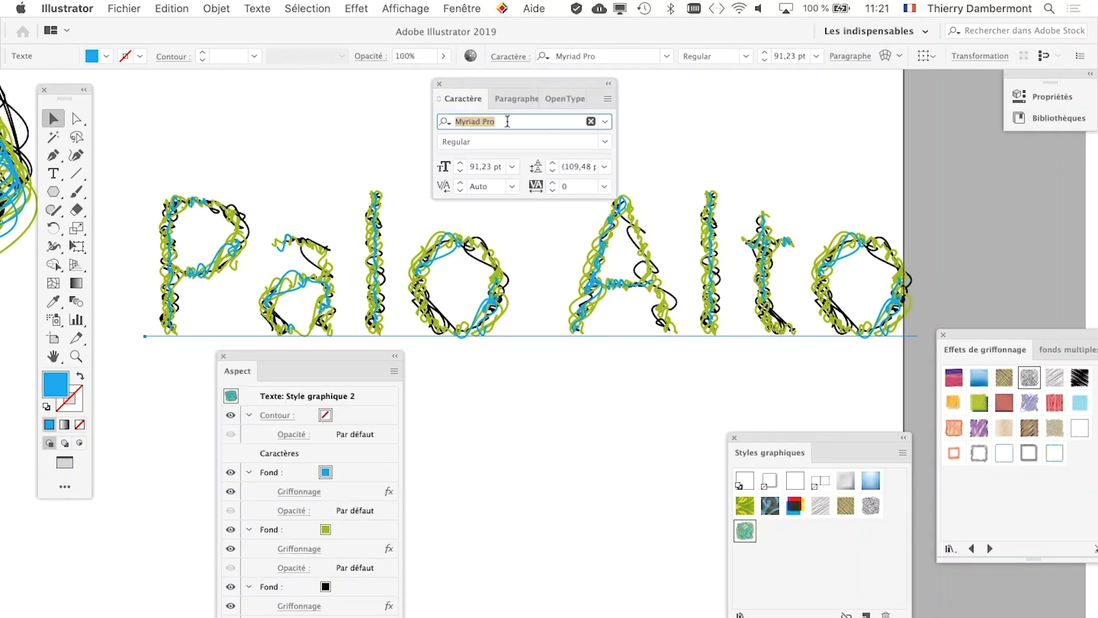
type("Noto Sans Batak Regular")
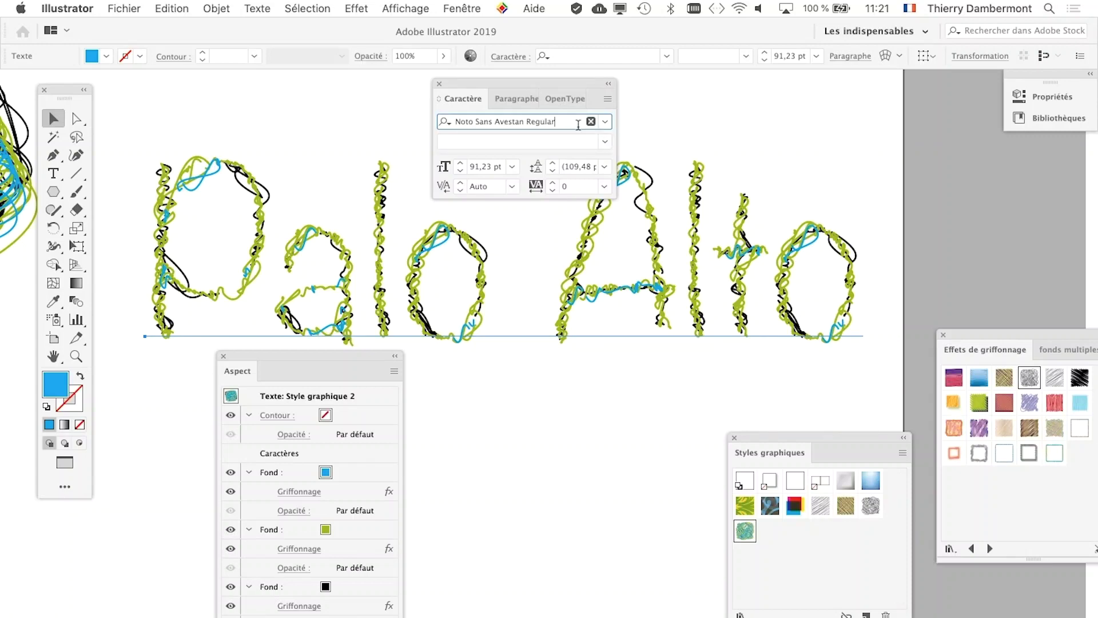
type("Minion Pro")
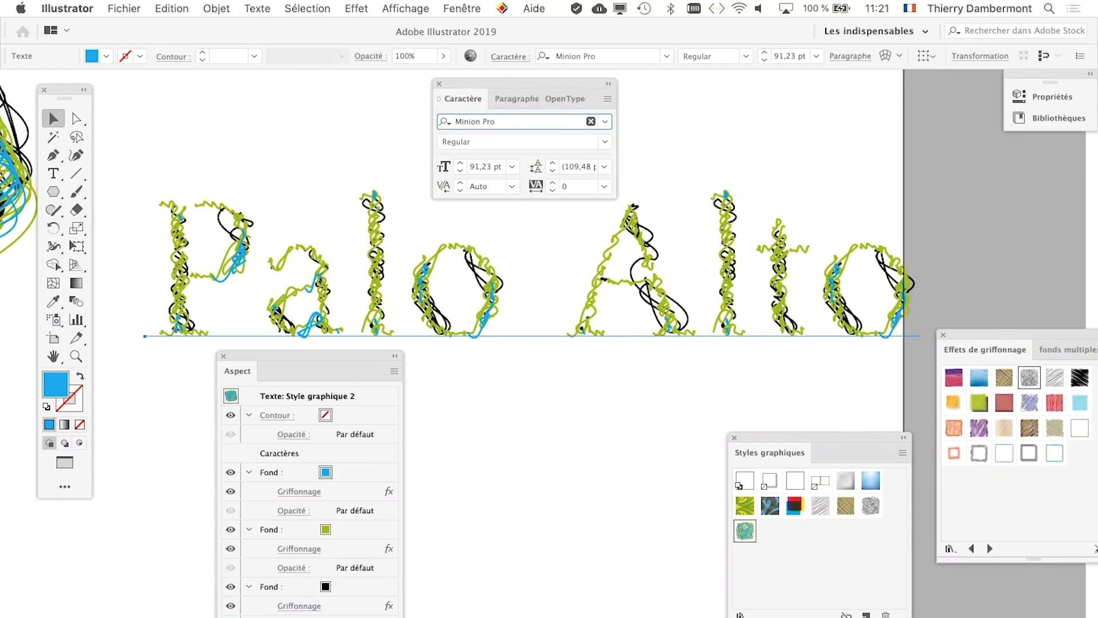
type("Marion")
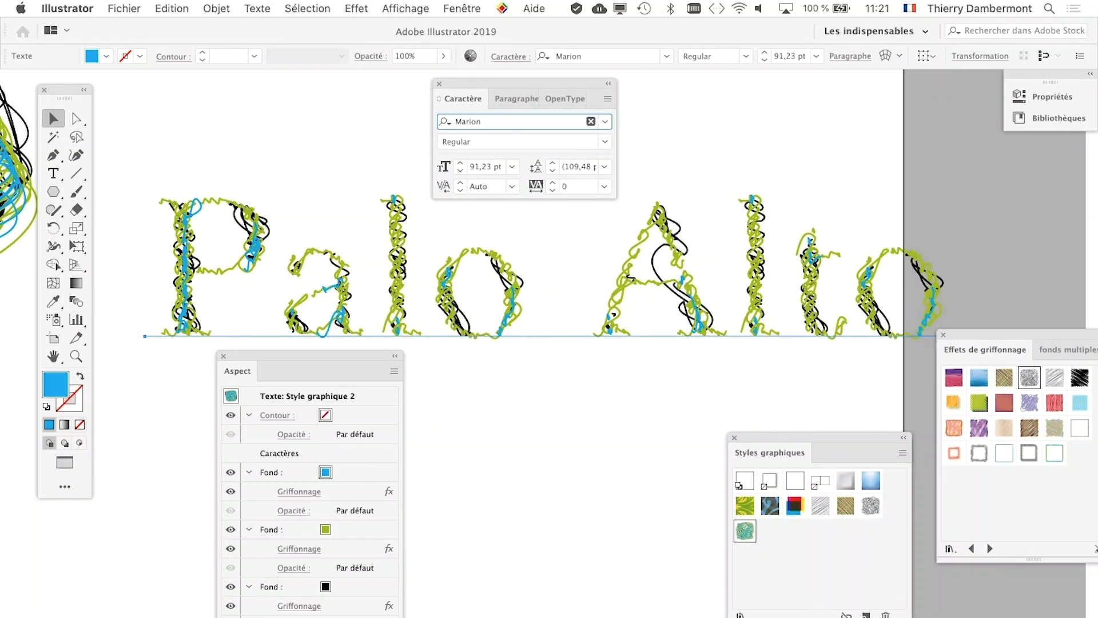